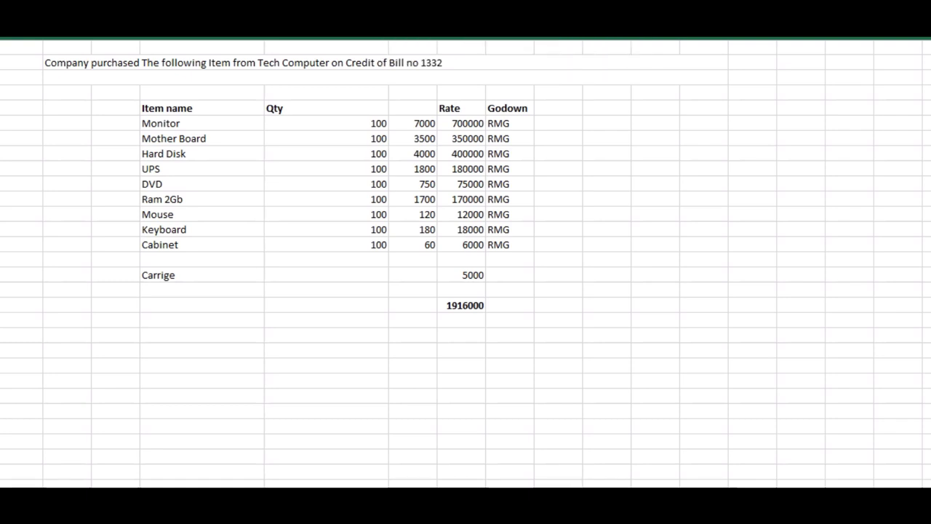
- Examine the Tech Computer credit purchase statement and its item name, quantity, rate, amount and godown columns
{"action": "left_click", "coordinate": [509, 289]}
{"action": "left_click", "coordinate": [201, 138]}
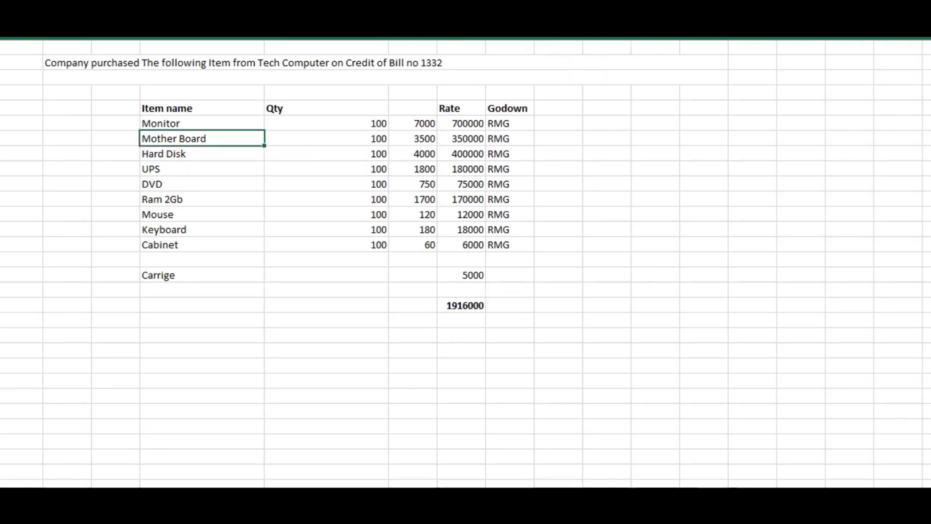
{"action": "left_click", "coordinate": [240, 62]}
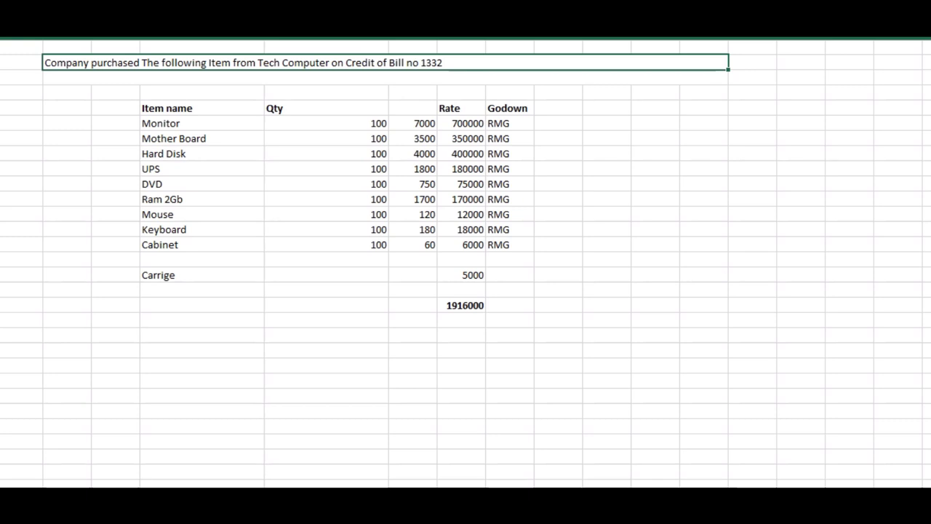
{"action": "left_click_drag", "start_coordinate": [166, 108], "coordinate": [167, 185]}
{"action": "left_click_drag", "start_coordinate": [327, 123], "coordinate": [327, 184]}
{"action": "left_click_drag", "start_coordinate": [413, 138], "coordinate": [412, 185]}
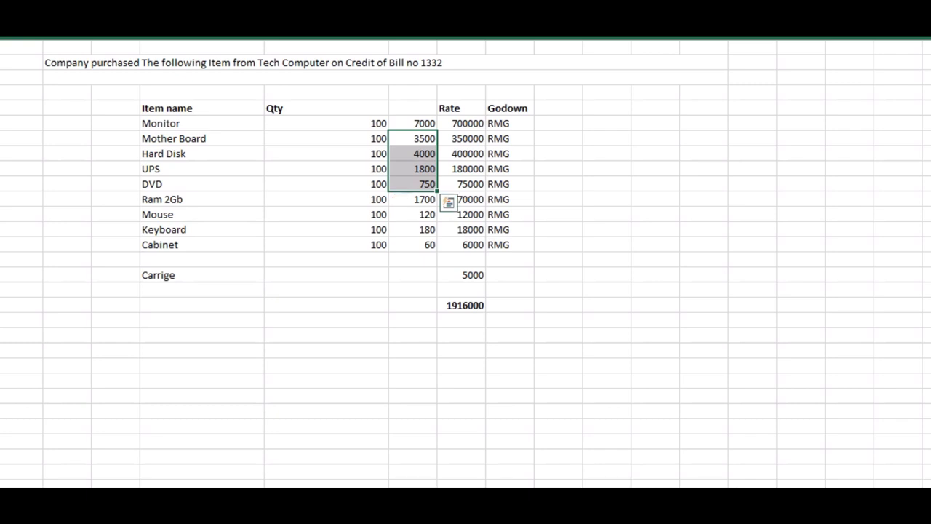
{"action": "left_click_drag", "start_coordinate": [461, 123], "coordinate": [462, 198]}
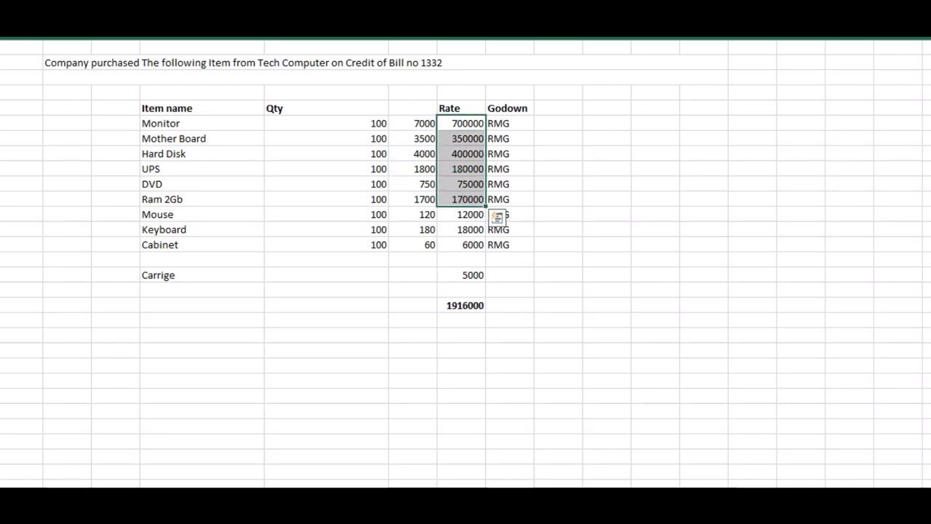
{"action": "left_click_drag", "start_coordinate": [510, 123], "coordinate": [509, 244]}
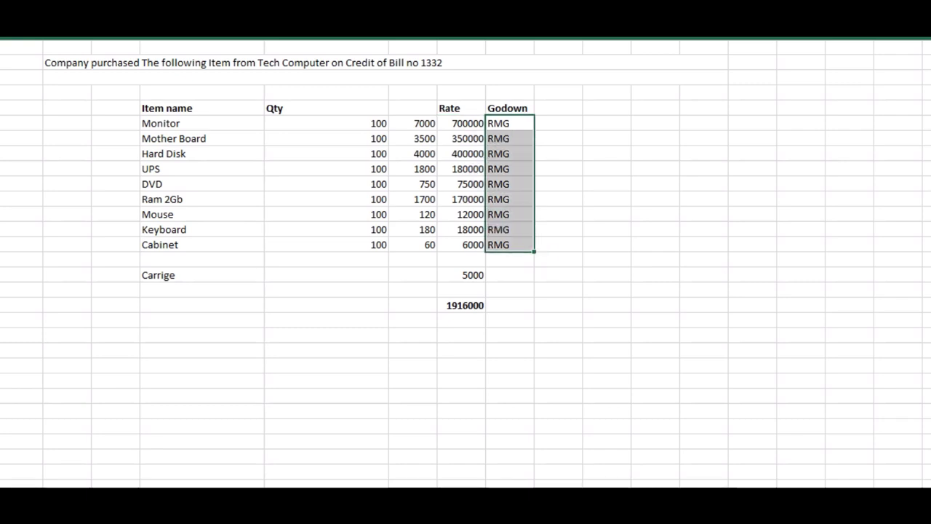
{"action": "left_click_drag", "start_coordinate": [294, 123], "coordinate": [294, 154]}
- Examine the Monitor line's details, the remaining item names, the Cabinet line and the carriage charge
{"action": "left_click", "coordinate": [201, 123]}
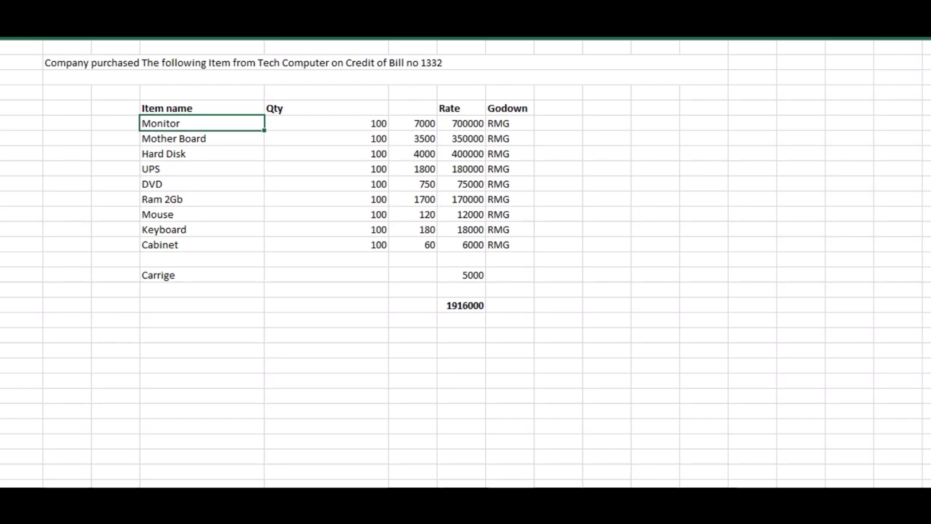
{"action": "left_click", "coordinate": [326, 123]}
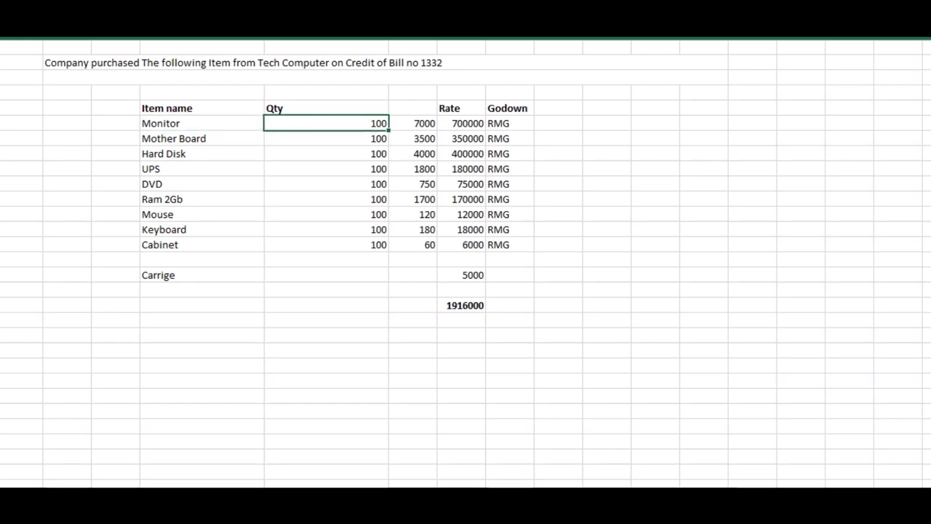
{"action": "left_click", "coordinate": [413, 124]}
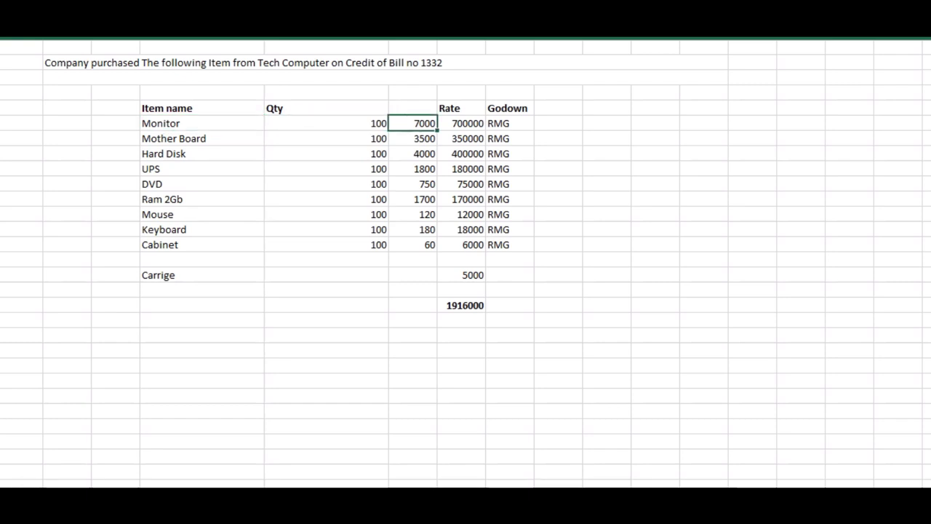
{"action": "left_click", "coordinate": [461, 124]}
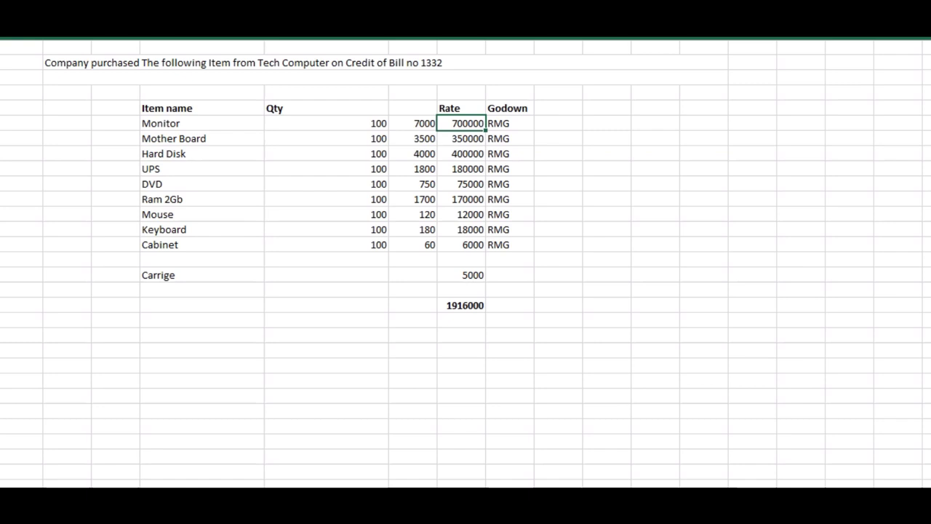
{"action": "left_click", "coordinate": [509, 123]}
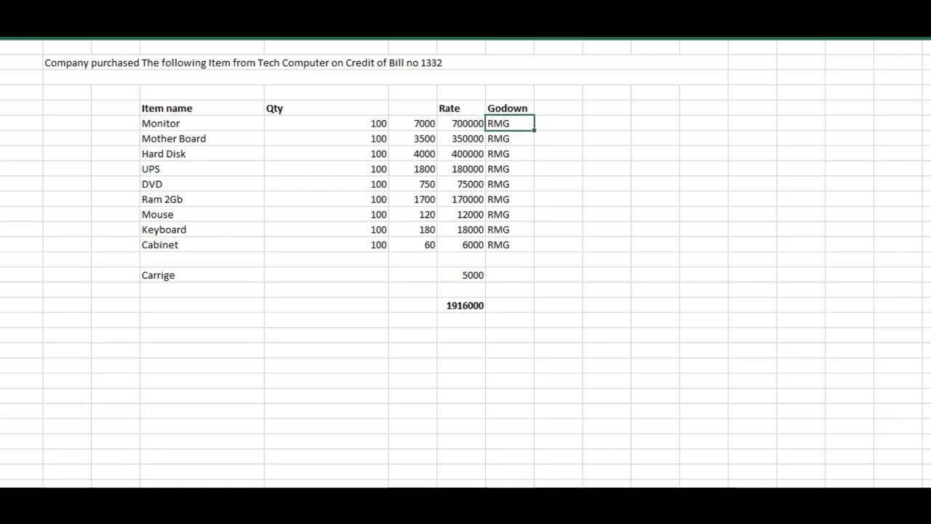
{"action": "left_click", "coordinate": [150, 138]}
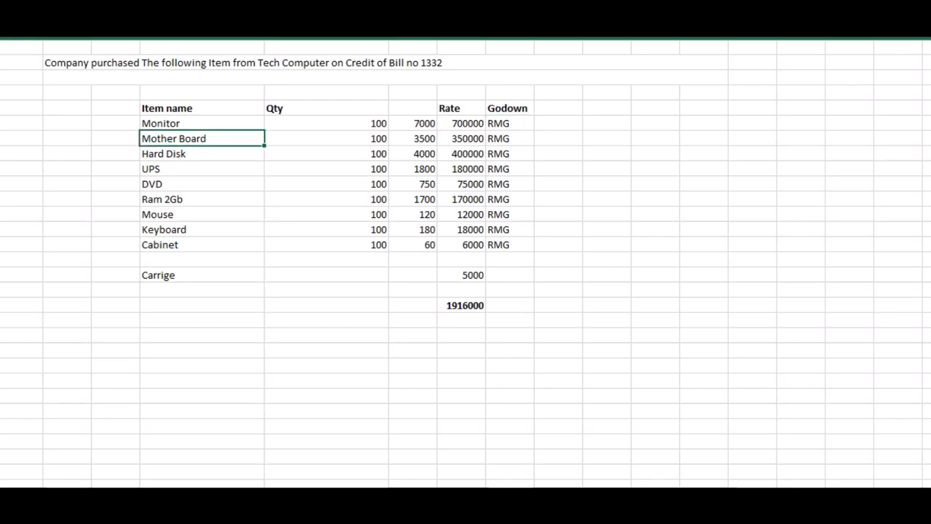
{"action": "left_click", "coordinate": [150, 153]}
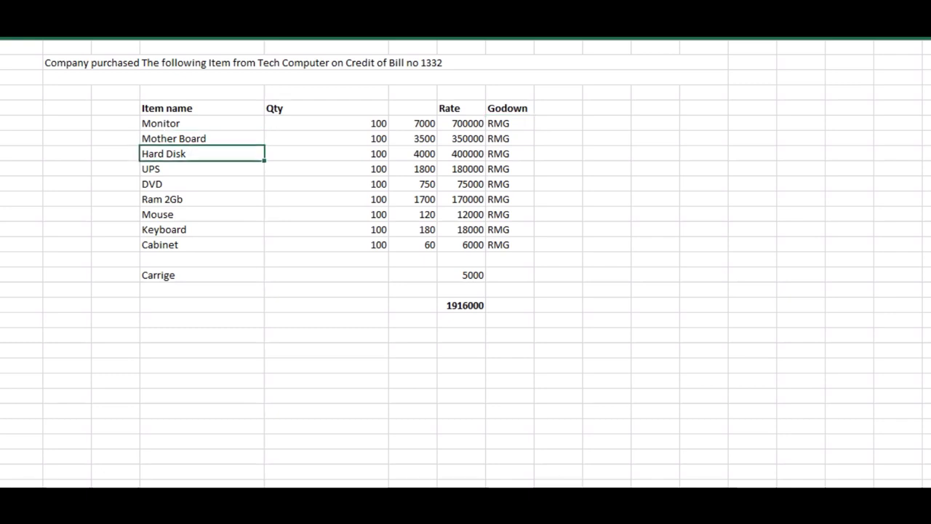
{"action": "left_click", "coordinate": [149, 169]}
{"action": "left_click", "coordinate": [150, 184]}
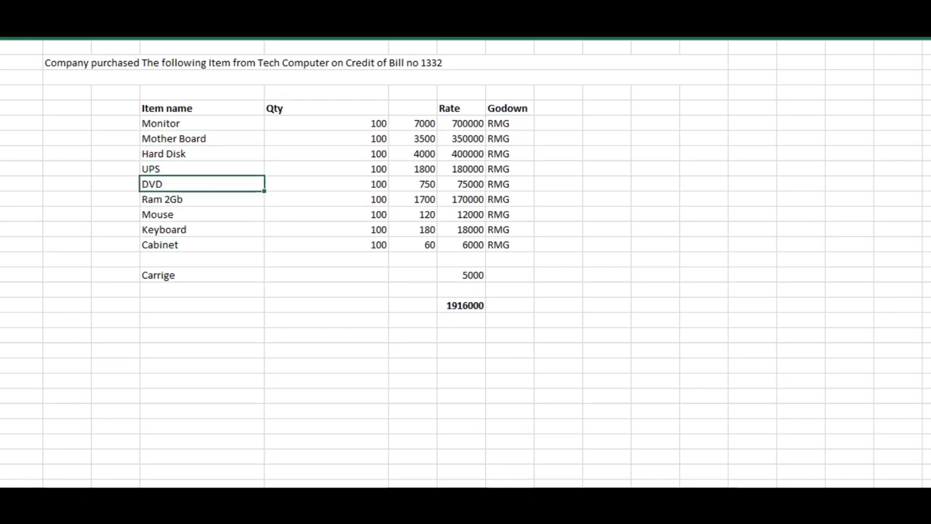
{"action": "left_click", "coordinate": [150, 200]}
{"action": "left_click", "coordinate": [150, 214]}
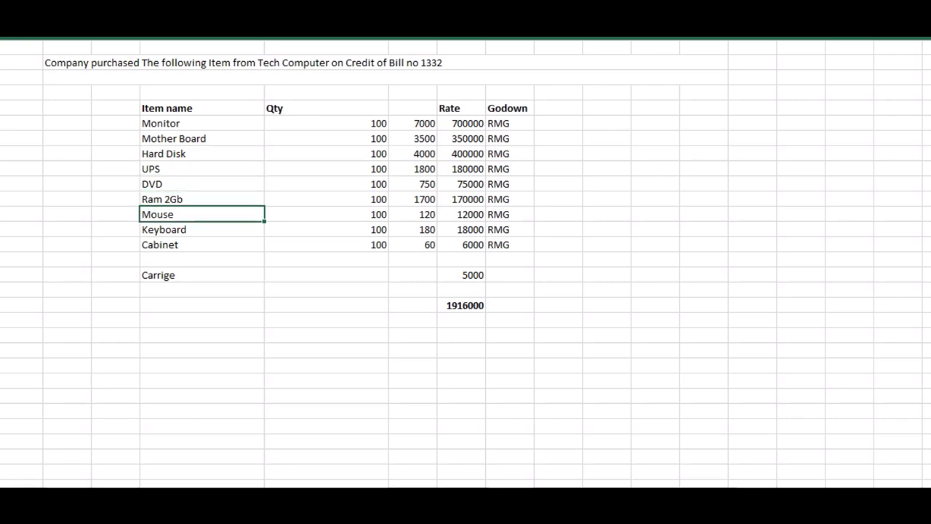
{"action": "left_click", "coordinate": [150, 229]}
{"action": "left_click", "coordinate": [150, 244]}
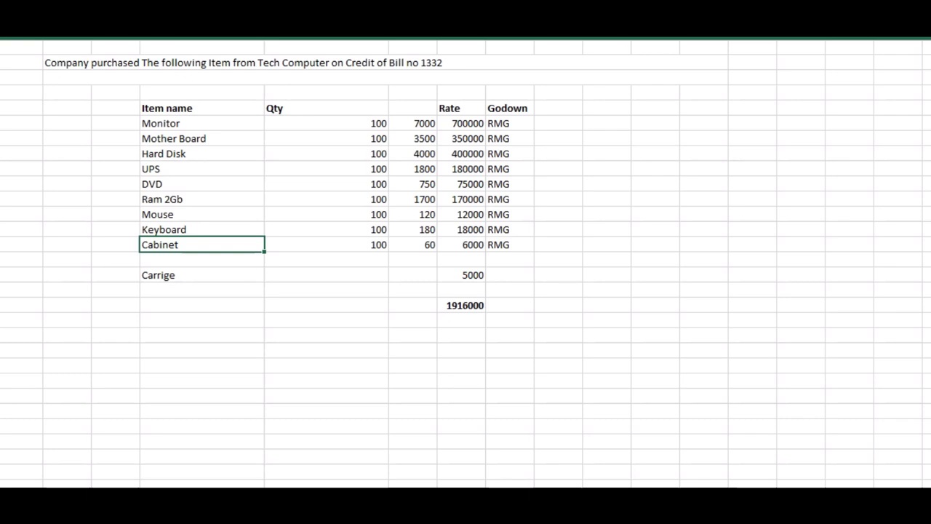
{"action": "left_click", "coordinate": [419, 244]}
{"action": "left_click", "coordinate": [462, 245]}
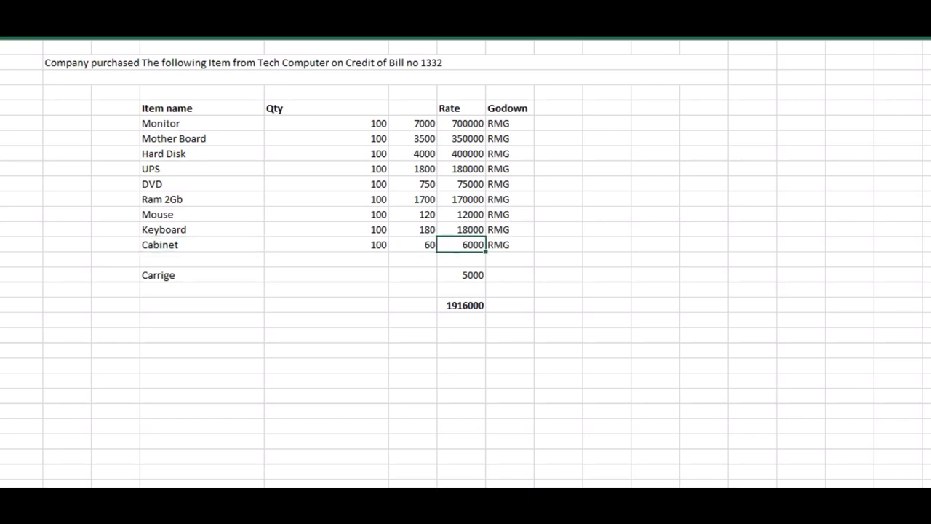
{"action": "left_click", "coordinate": [202, 275]}
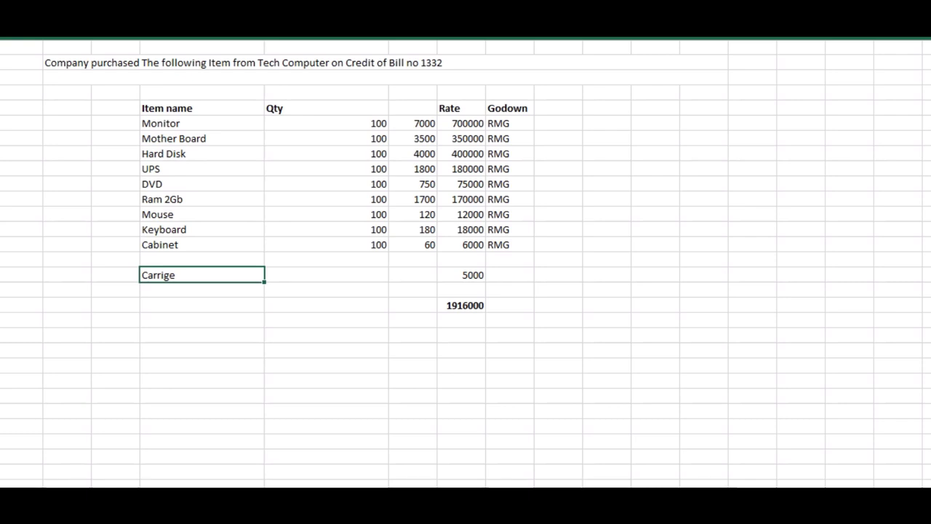
{"action": "left_click", "coordinate": [460, 275]}
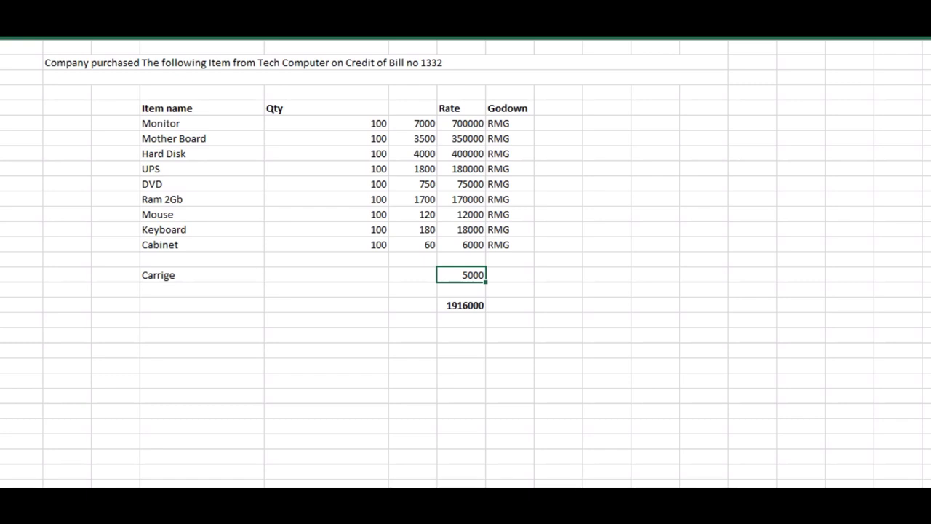
- Switch to Tally and open the Inventory Features of the company KIT Manufacture & Solution
{"action": "key", "text": "alt+Tab"}
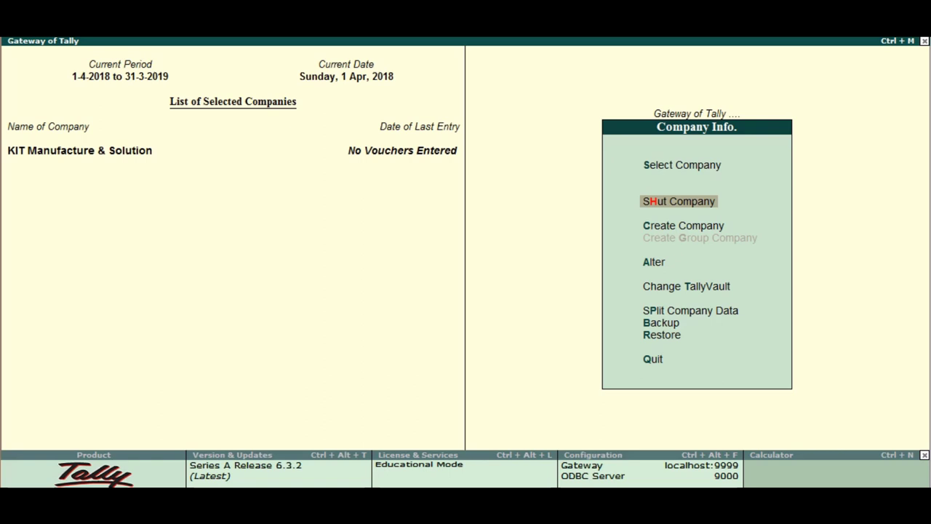
{"action": "key", "text": "Escape"}
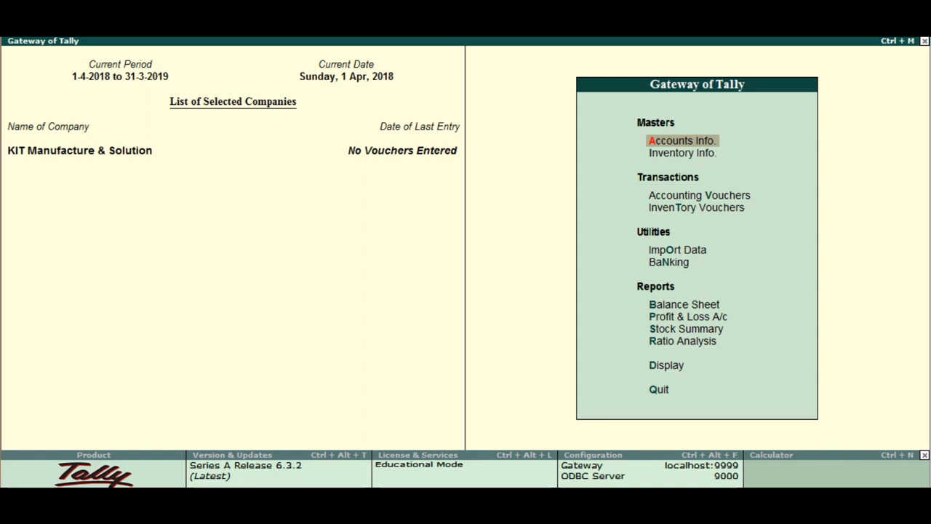
{"action": "key", "text": "Return"}
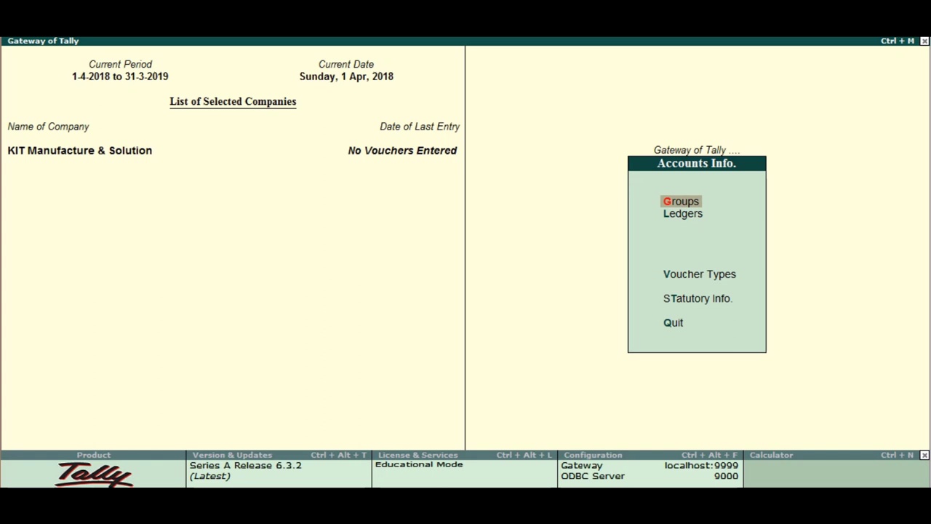
{"action": "key", "text": "Escape"}
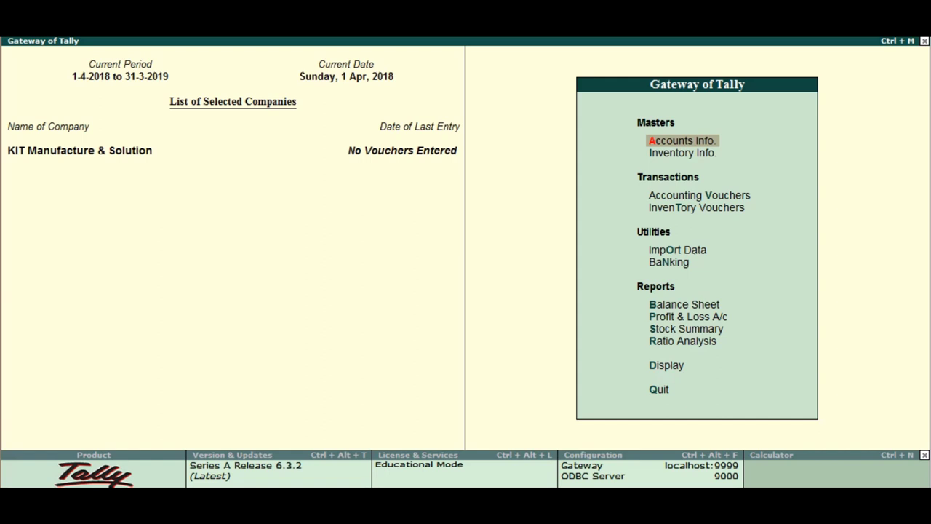
{"action": "key", "text": "F11"}
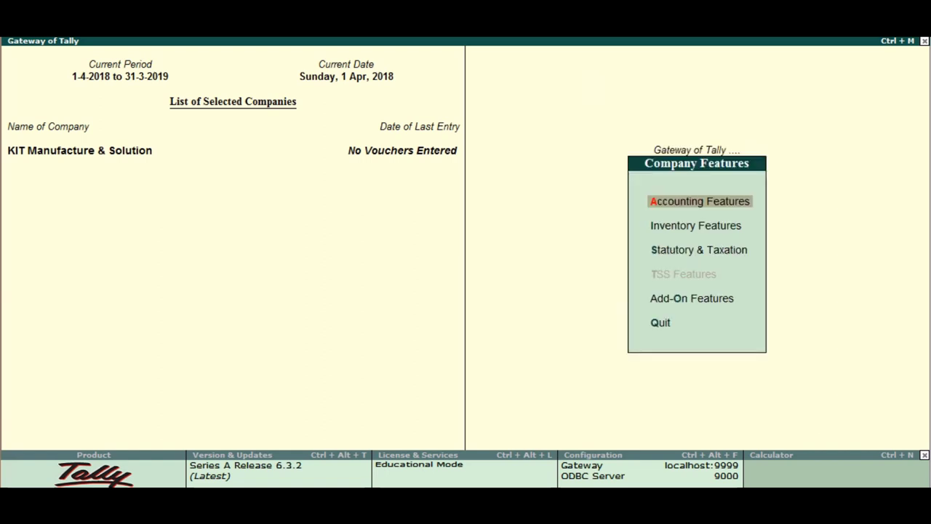
{"action": "key", "text": "i"}
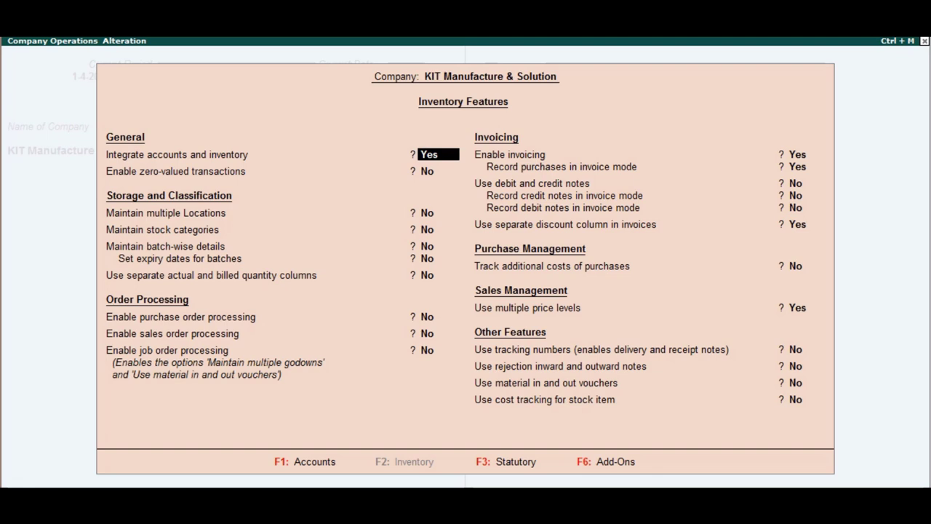
- Set Maintain multiple Locations to Yes, keep all other inventory features as they are, and accept the changes
{"action": "key", "text": "Return"}
{"action": "key", "text": "Return"}
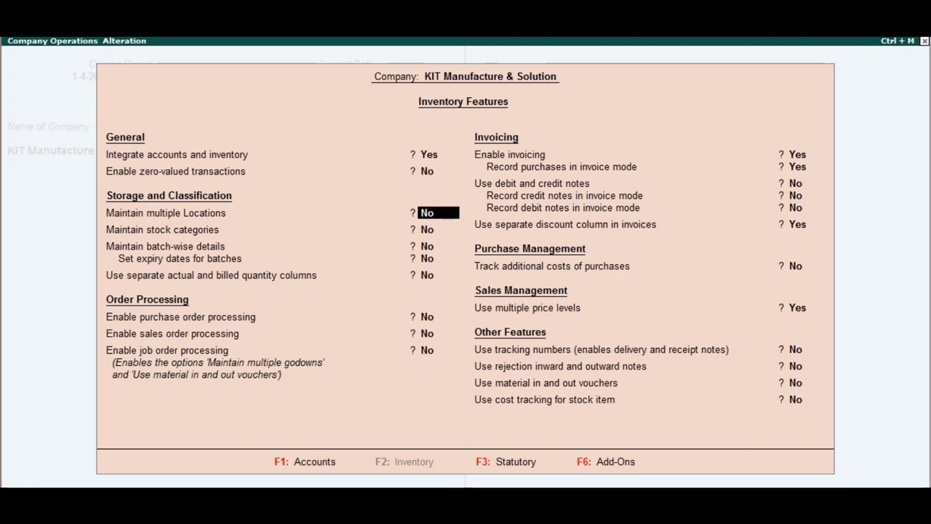
{"action": "key", "text": "Return"}
{"action": "key", "text": "Return"}
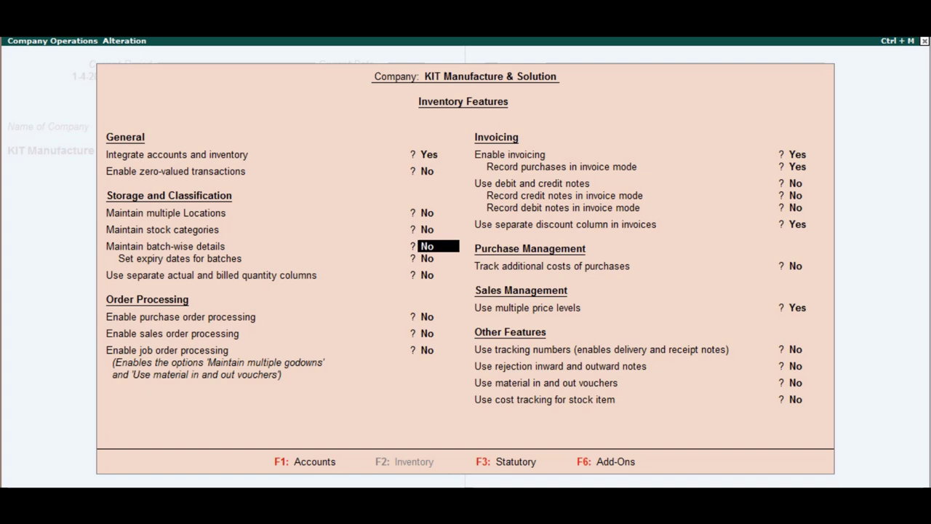
{"action": "key", "text": "Up"}
{"action": "key", "text": "Up"}
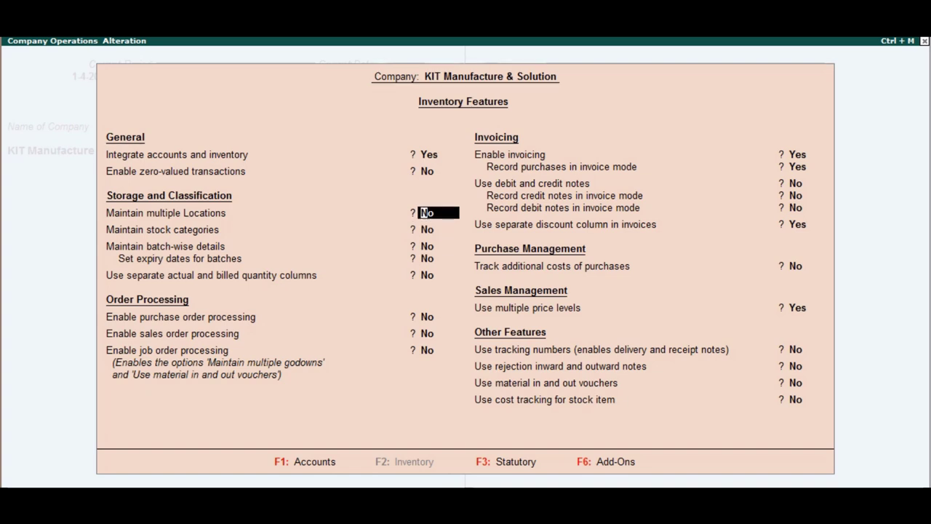
{"action": "type", "text": "y"}
{"action": "key", "text": "Return"}
{"action": "key", "text": "Return"}
{"action": "key", "text": "Return"}
{"action": "key", "text": "Return"}
{"action": "key", "text": "Return"}
{"action": "key", "text": "Return"}
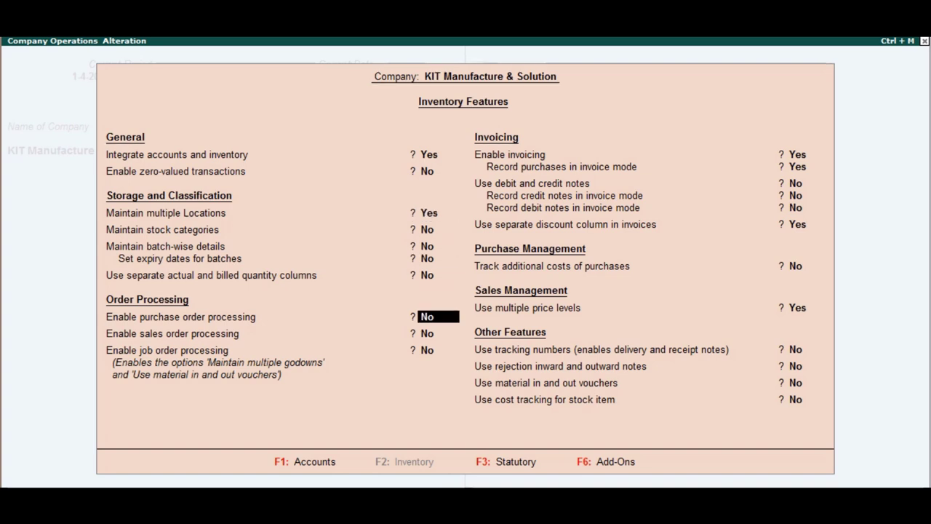
{"action": "key", "text": "Return"}
{"action": "key", "text": "Return"}
{"action": "key", "text": "Return"}
{"action": "key", "text": "Return"}
{"action": "key", "text": "Return"}
{"action": "key", "text": "Return"}
{"action": "key", "text": "Return"}
{"action": "key", "text": "Return"}
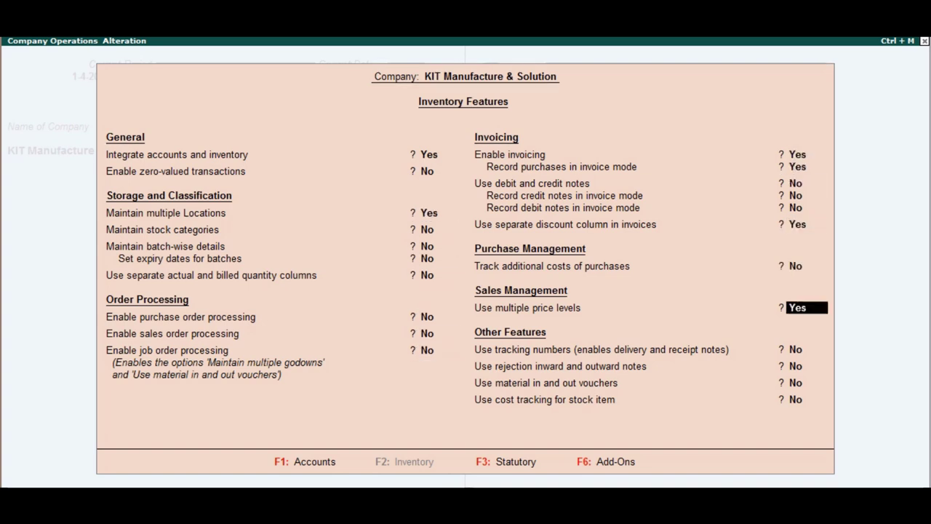
{"action": "key", "text": "Return"}
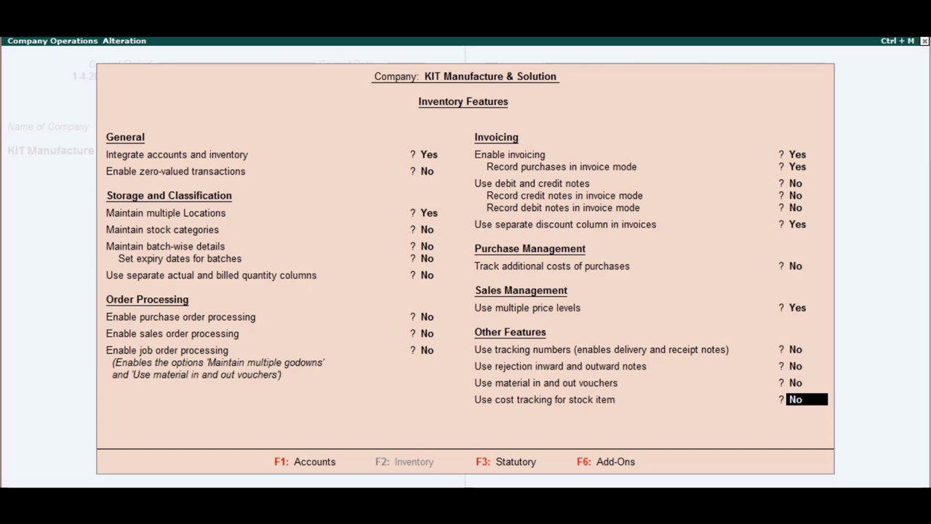
{"action": "key", "text": "Return"}
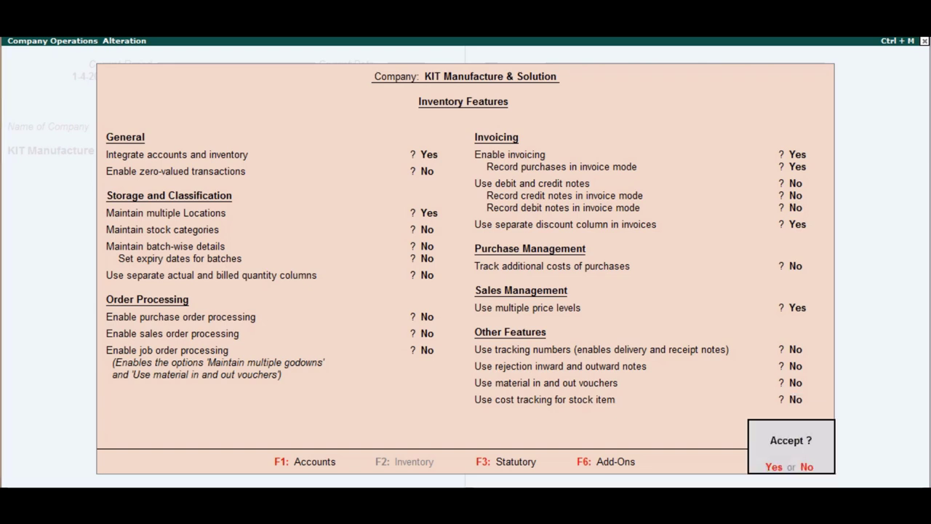
{"action": "key", "text": "Return"}
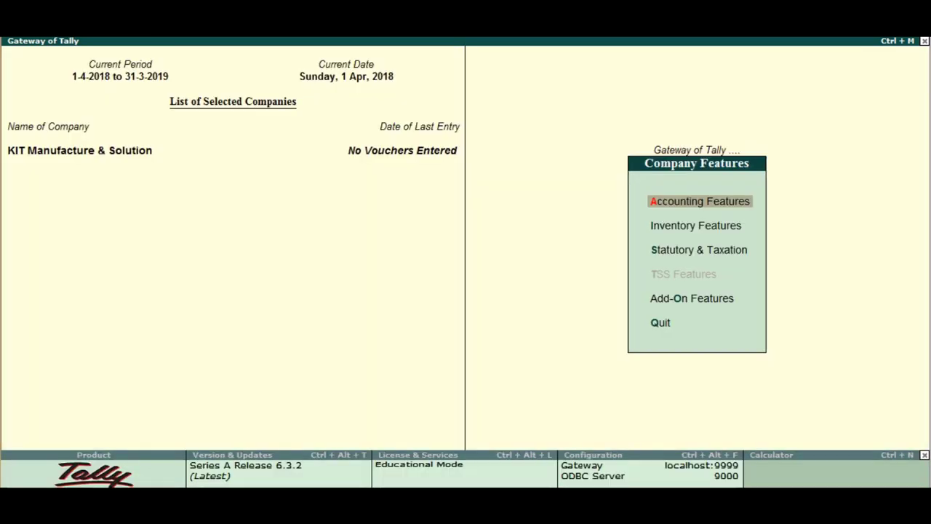
- Start creating a single ledger in Accounts Info and name it Puchase Ac, without an alias
{"action": "key", "text": "Escape"}
{"action": "key", "text": "Return"}
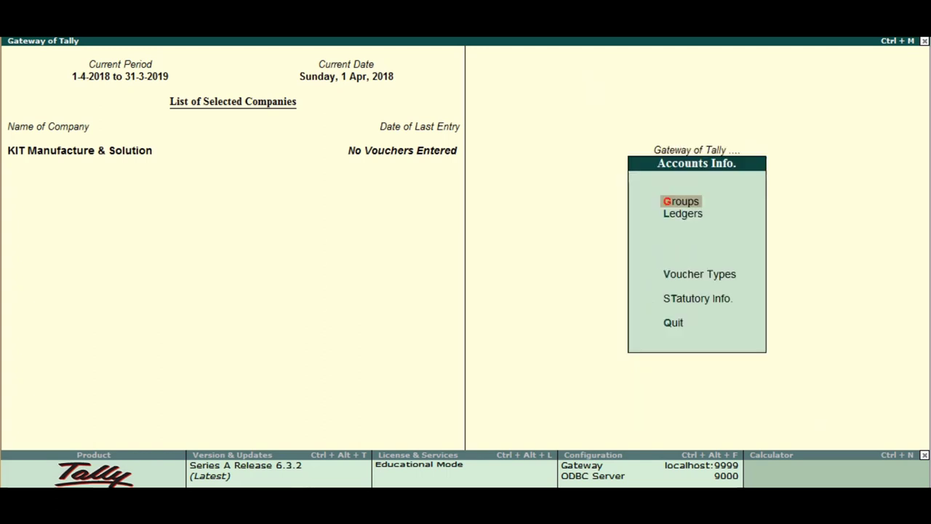
{"action": "key", "text": "Down"}
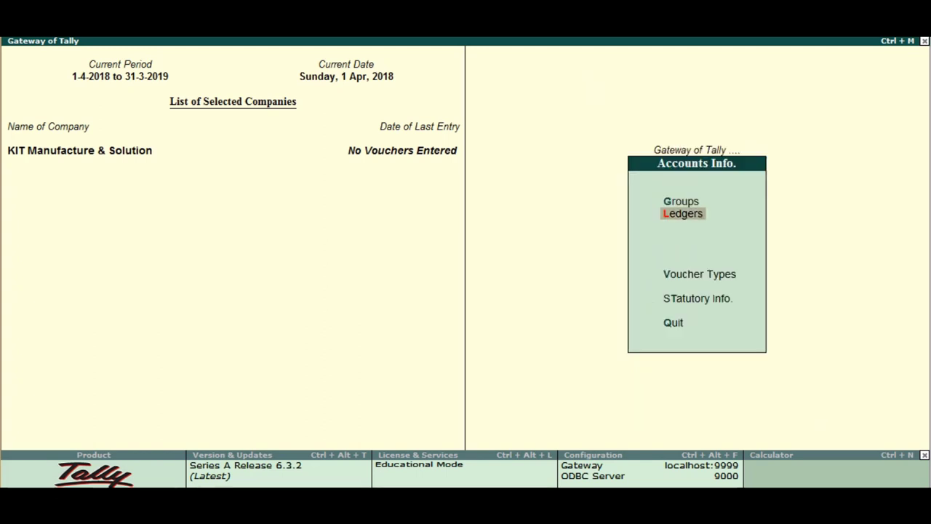
{"action": "key", "text": "Return"}
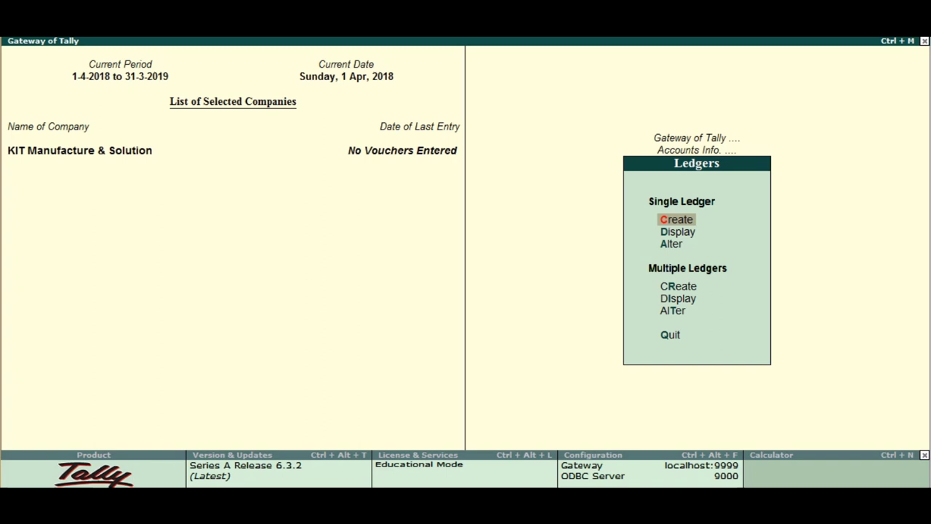
{"action": "key", "text": "Return"}
{"action": "type", "text": "Puu"}
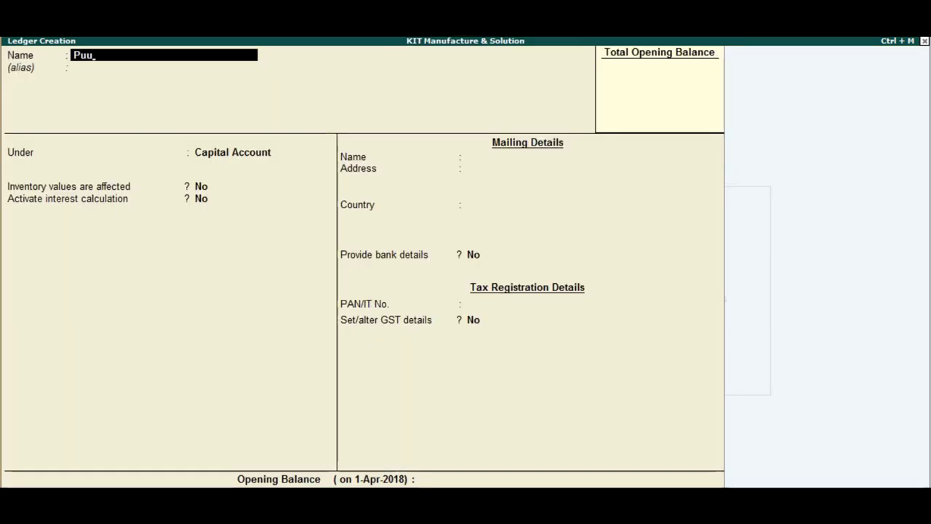
{"action": "key", "text": "BackSpace"}
{"action": "type", "text": "chase"}
{"action": "key", "text": "BackSpace"}
{"action": "type", "text": "ase Ac"}
{"action": "key", "text": "Return"}
{"action": "key", "text": "Return"}
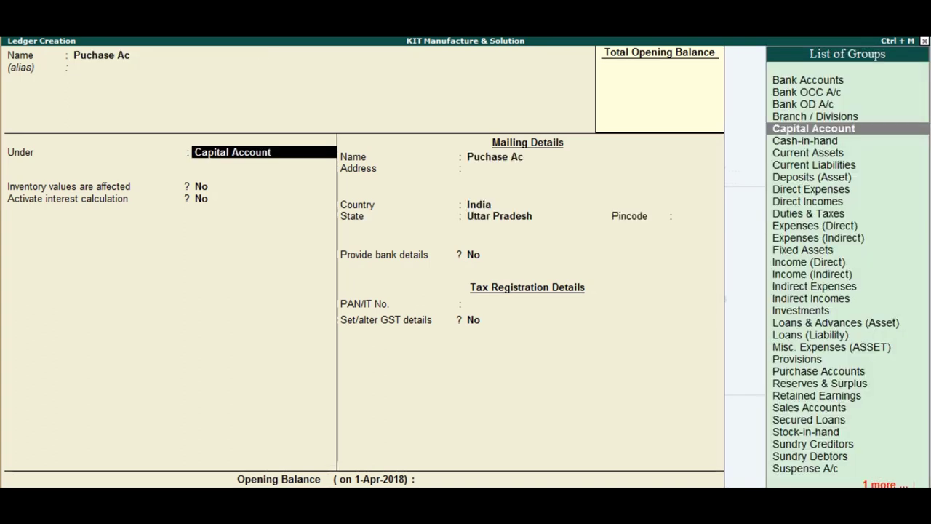
- Place the ledger under Purchase Accounts with Inventory values are affected set to Yes, and save it
{"action": "type", "text": "Pu"}
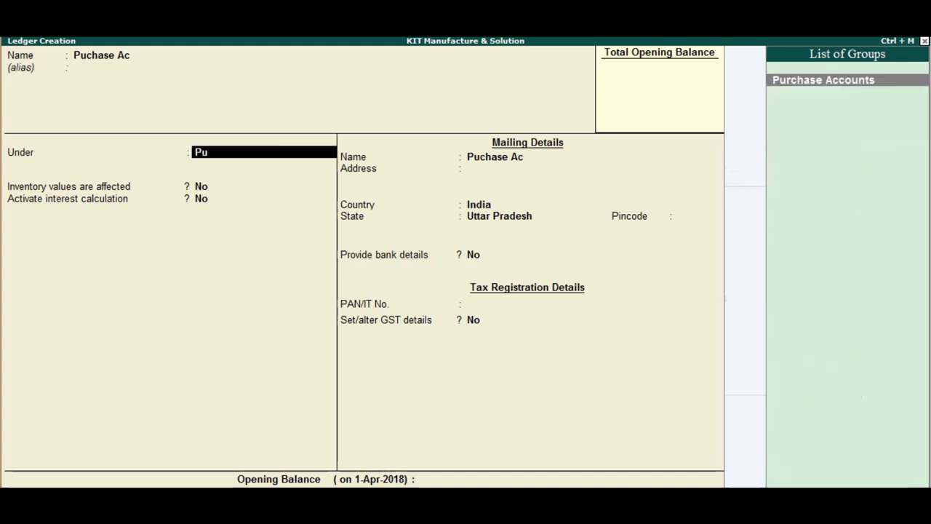
{"action": "key", "text": "Return"}
{"action": "key", "text": "Return"}
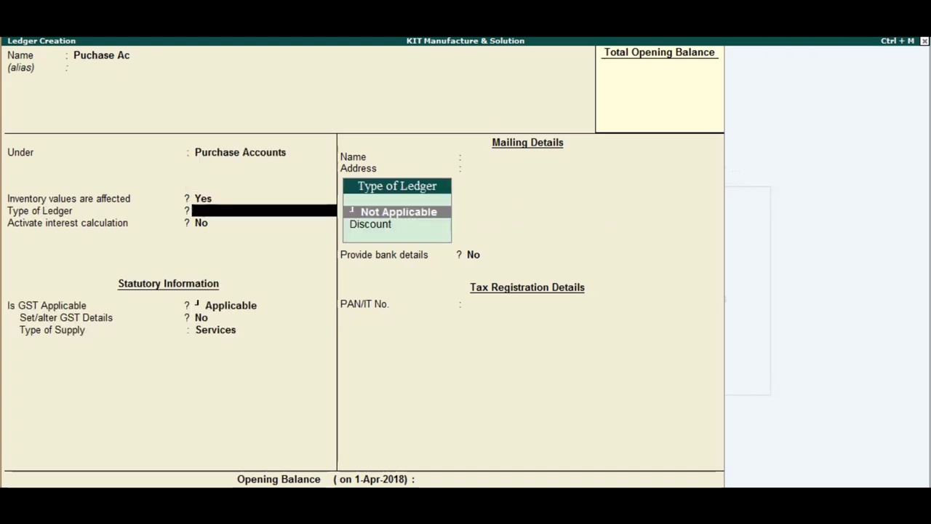
{"action": "key", "text": "ctrl+a"}
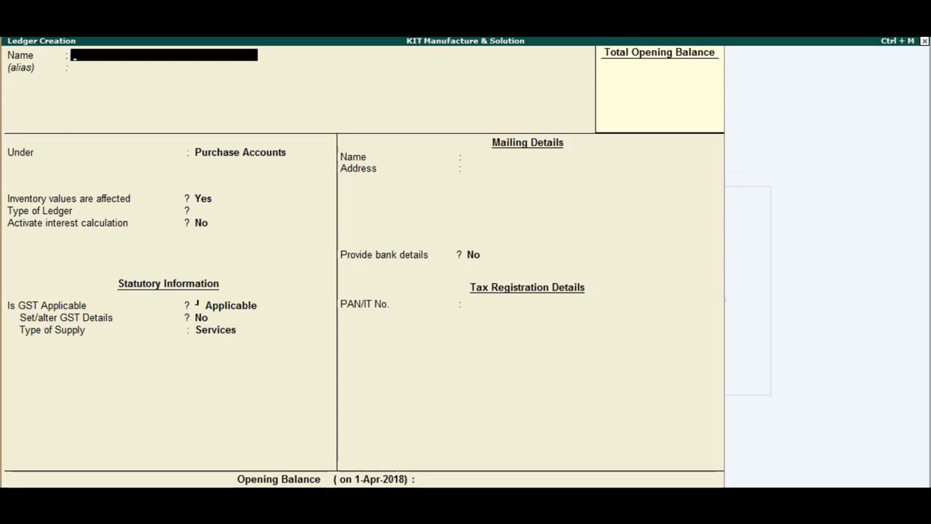
- Name the second ledger Tech Computer, without an alias, and place it under Sundry Creditors
{"action": "type", "text": "Tech Computer"}
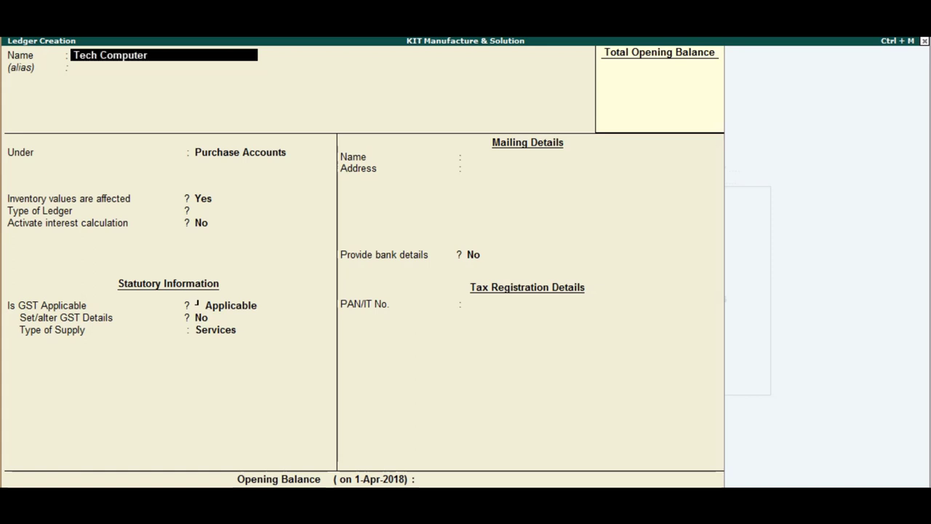
{"action": "key", "text": "Return"}
{"action": "key", "text": "Return"}
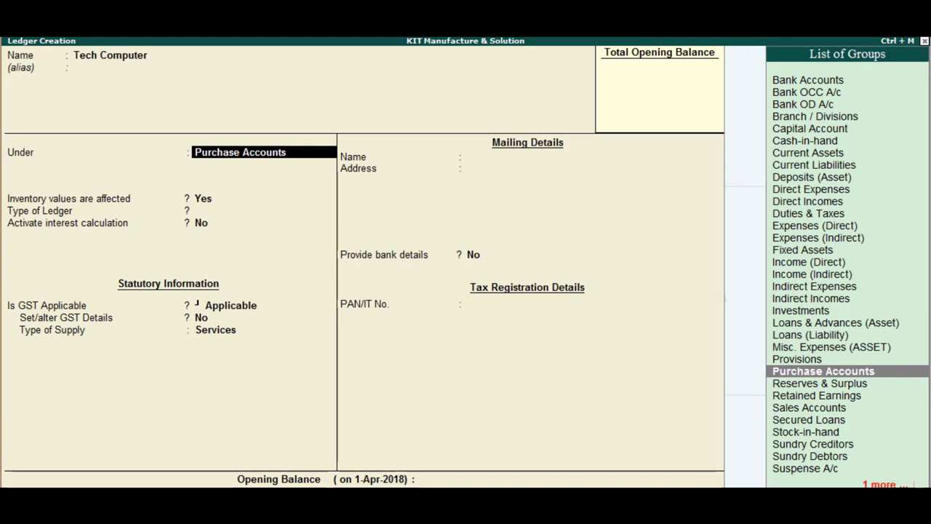
{"action": "type", "text": "S"}
{"action": "key", "text": "Down"}
{"action": "key", "text": "Down"}
{"action": "key", "text": "Down"}
{"action": "key", "text": "Down"}
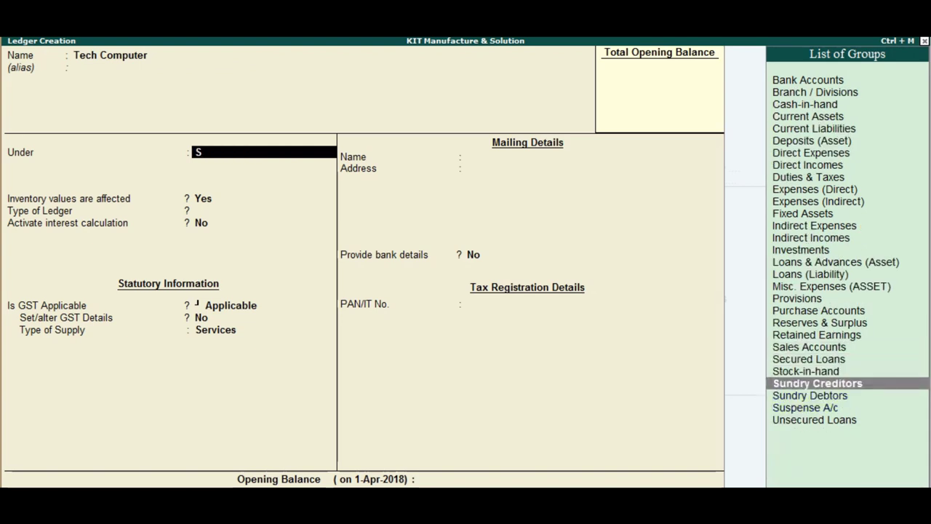
{"action": "key", "text": "Return"}
- Keep bill-by-bill balances, inventory values and interest calculation at No, save the Tech Computer ledger and return to the Gateway of Tally
{"action": "key", "text": "Return"}
{"action": "key", "text": "Return"}
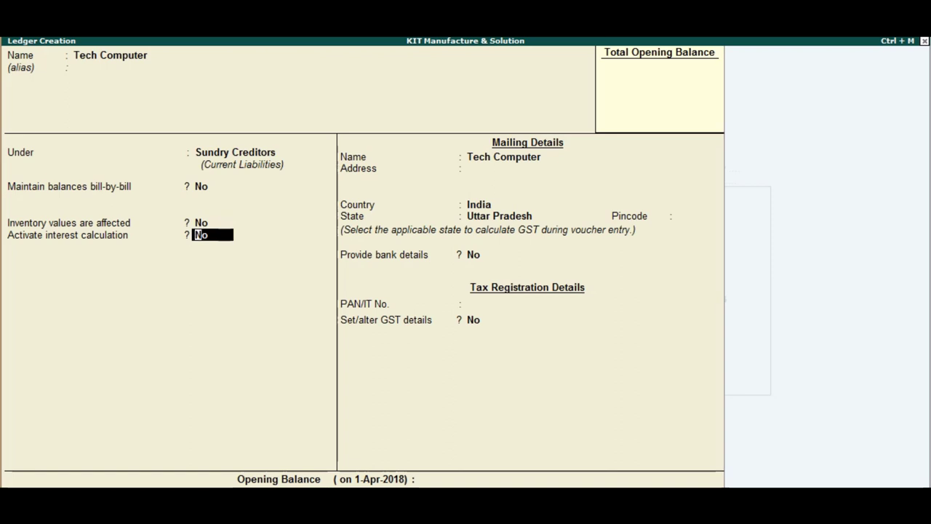
{"action": "key", "text": "Return"}
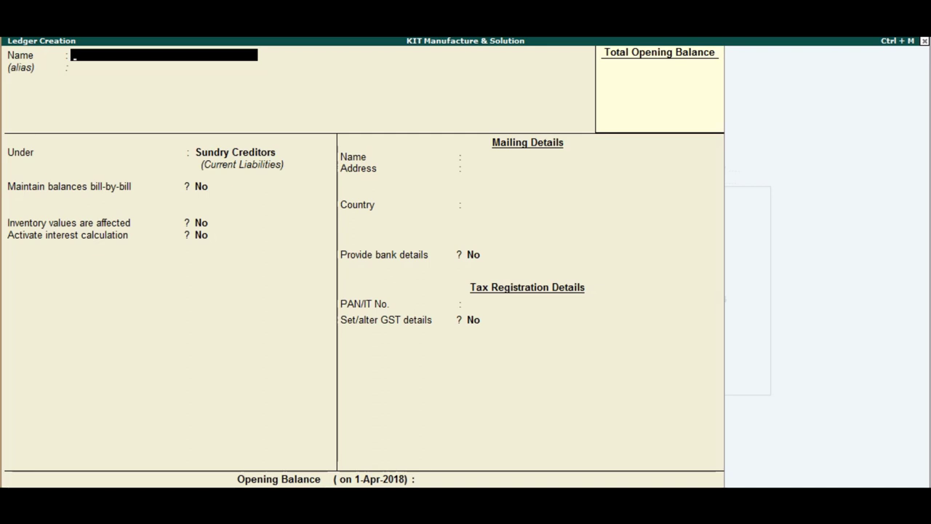
{"action": "key", "text": "Escape"}
{"action": "key", "text": "Return"}
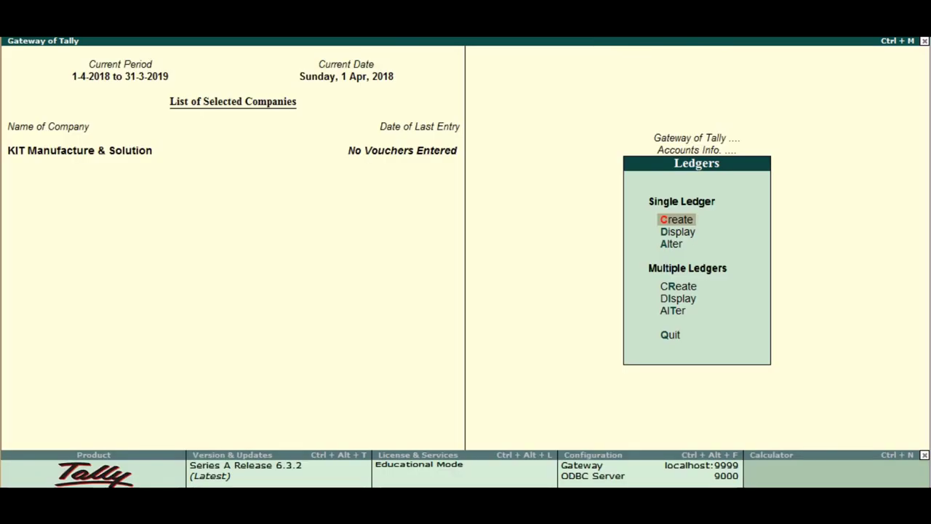
{"action": "key", "text": "Escape"}
{"action": "key", "text": "Escape"}
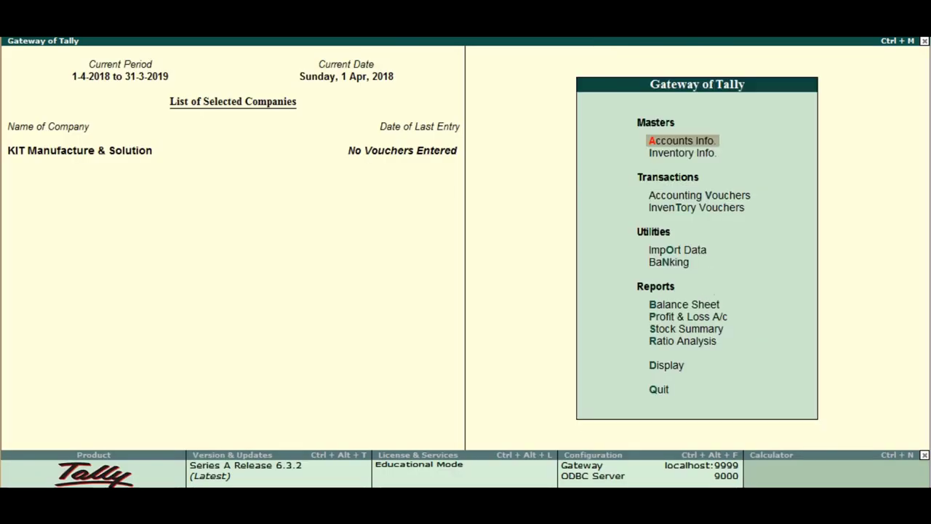
- Open the creation form for a single location in Inventory Info
{"action": "key", "text": "Down"}
{"action": "key", "text": "Return"}
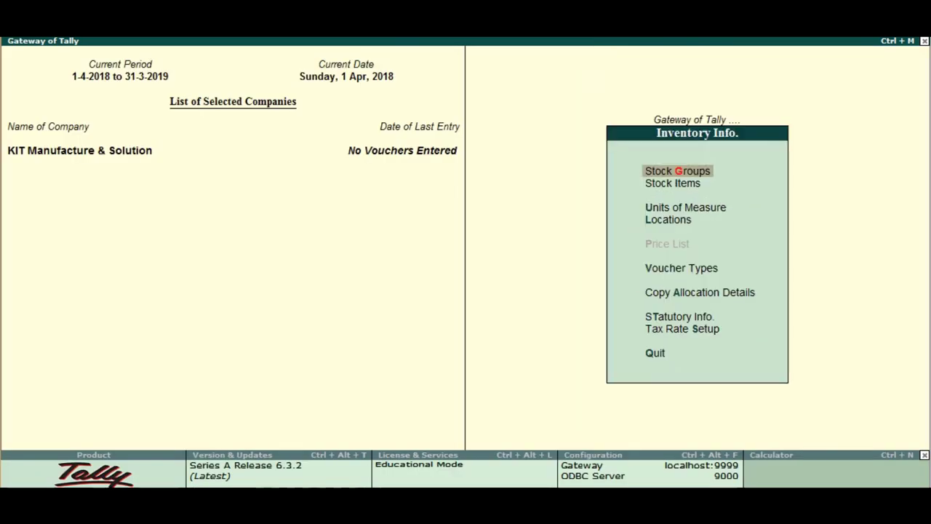
{"action": "key", "text": "Down"}
{"action": "key", "text": "Down"}
{"action": "key", "text": "Down"}
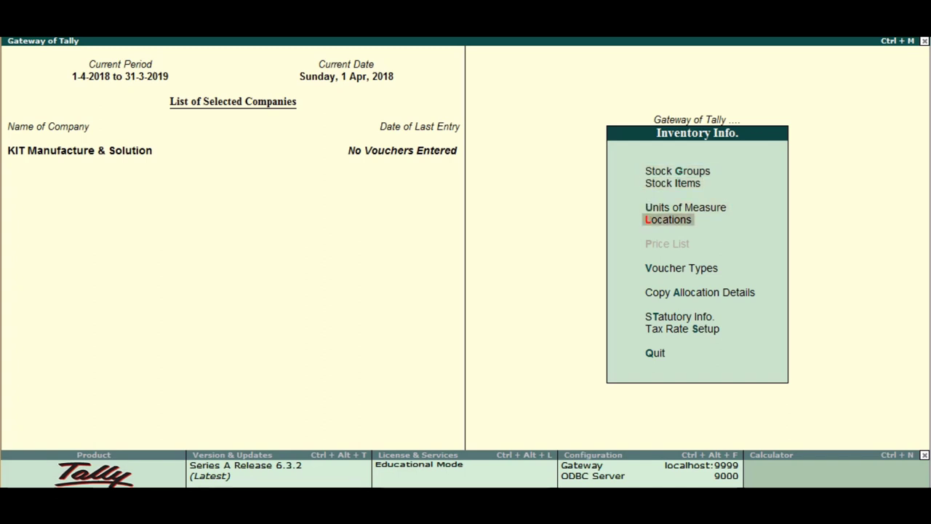
{"action": "key", "text": "Return"}
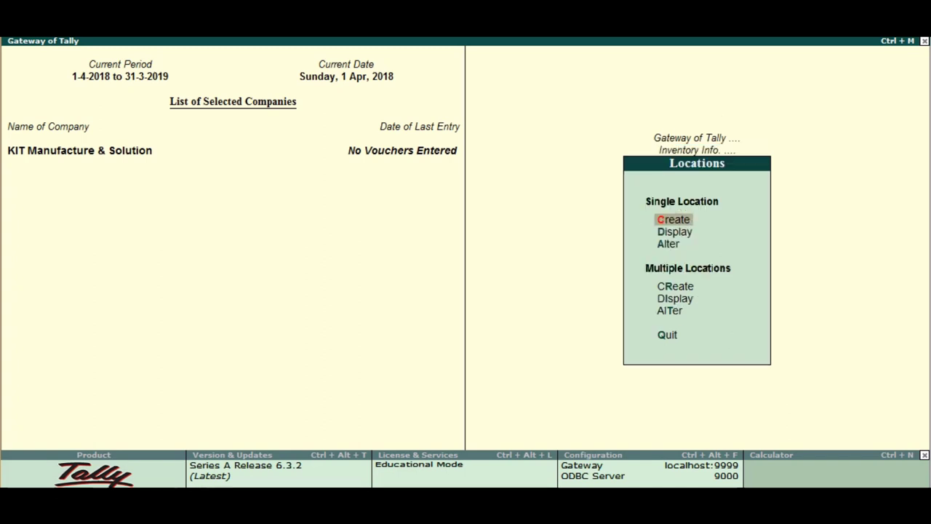
{"action": "key", "text": "Return"}
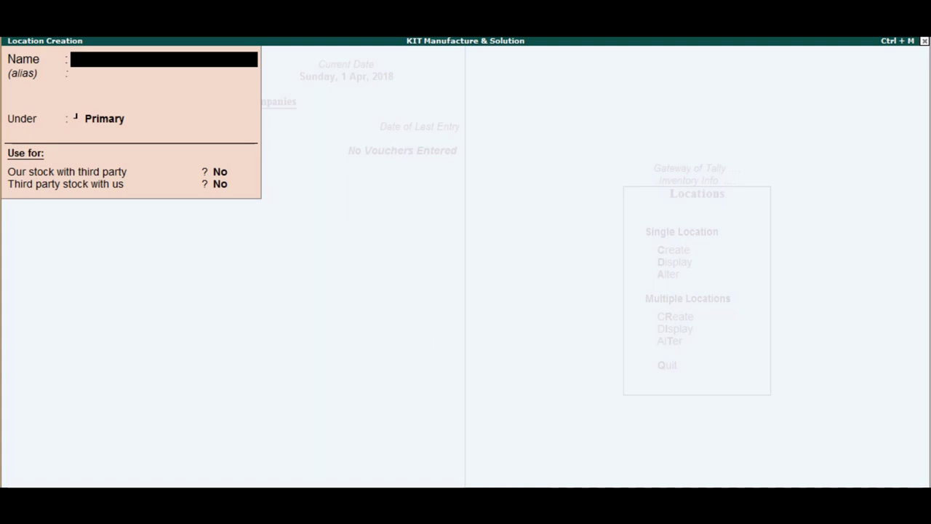
- Create the location R.M.G under Primary with both third-party stock options set to No, and leave the form
{"action": "type", "text": "R"}
{"action": "type", "text": ">G"}
{"action": "key", "text": "BackSpace"}
{"action": "key", "text": "BackSpace"}
{"action": "type", "text": ".G."}
{"action": "key", "text": "BackSpace"}
{"action": "type", "text": "m"}
{"action": "key", "text": "BackSpace"}
{"action": "type", "text": "M.G"}
{"action": "key", "text": "Return"}
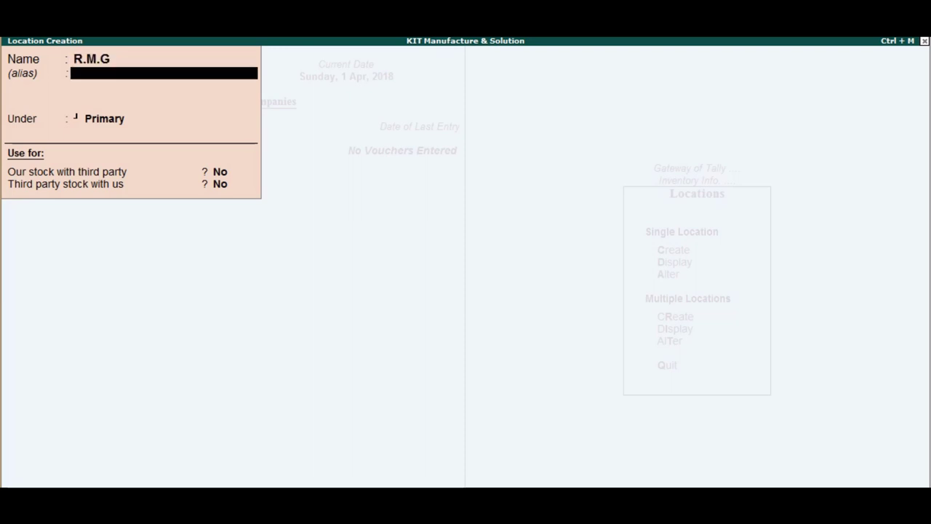
{"action": "key", "text": "Return"}
{"action": "key", "text": "Return"}
{"action": "key", "text": "Return"}
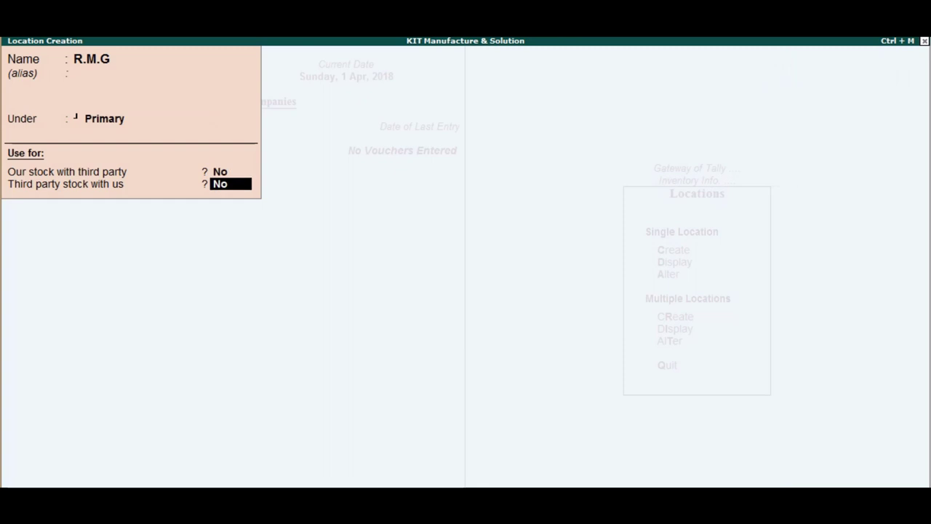
{"action": "key", "text": "Return"}
{"action": "key", "text": "Return"}
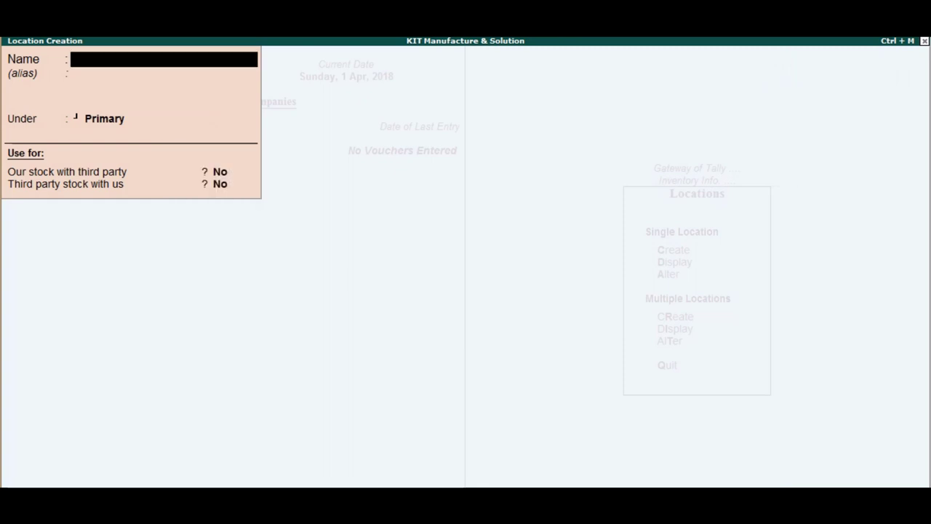
{"action": "key", "text": "Escape"}
{"action": "key", "text": "Return"}
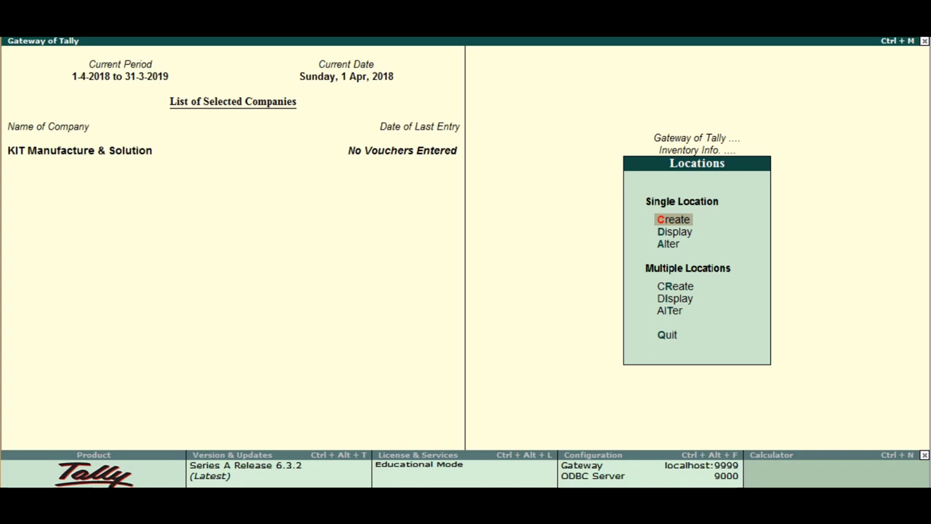
- Create another single location named Assembling Godown under Primary, with both third-party stock options set to No
{"action": "key", "text": "Return"}
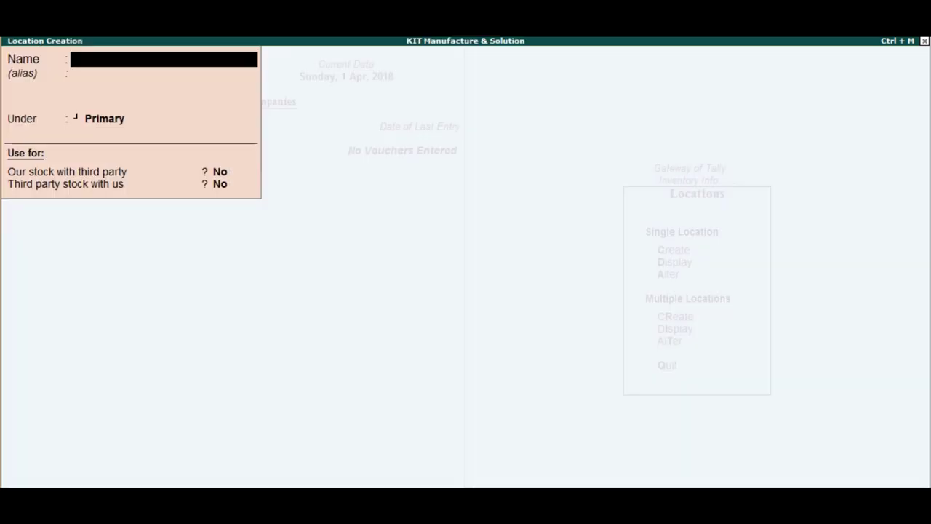
{"action": "type", "text": "Assemb"}
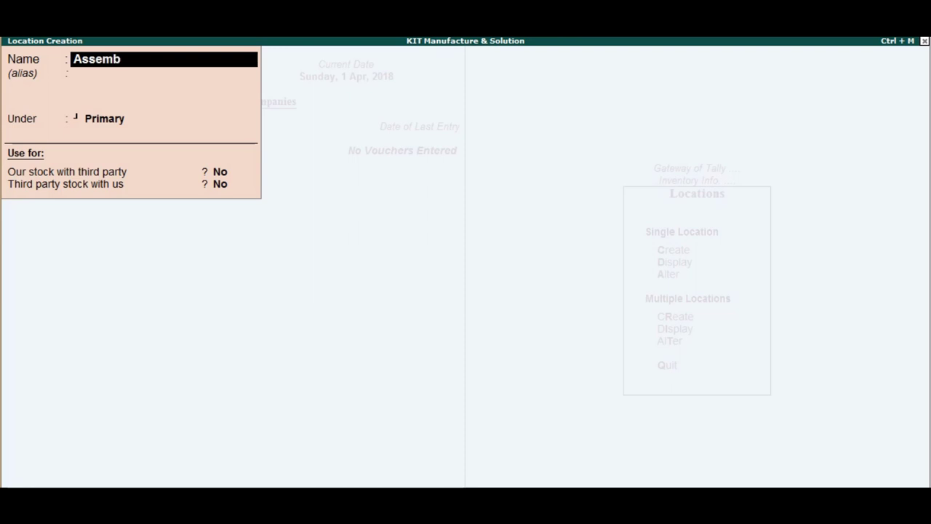
{"action": "type", "text": "ling Godown"}
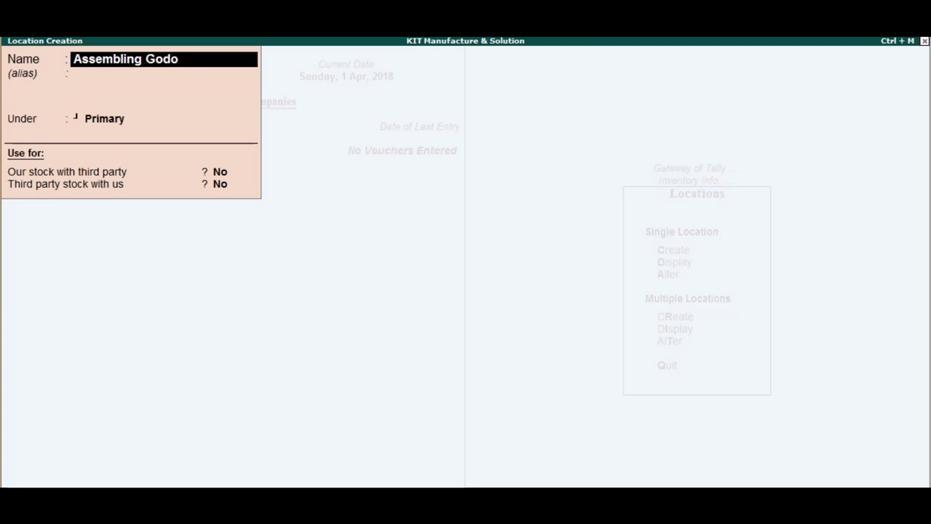
{"action": "key", "text": "Return"}
{"action": "key", "text": "Return"}
{"action": "key", "text": "Return"}
{"action": "key", "text": "Return"}
{"action": "key", "text": "Return"}
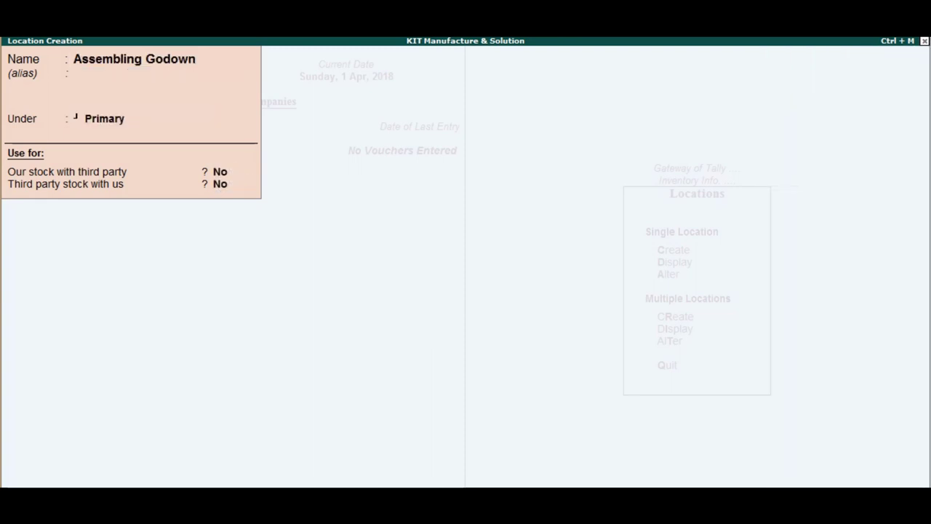
{"action": "key", "text": "Return"}
- Create the location Shop under Primary with both third-party stock options set to No, and return to the Gateway of Tally
{"action": "type", "text": "Shop"}
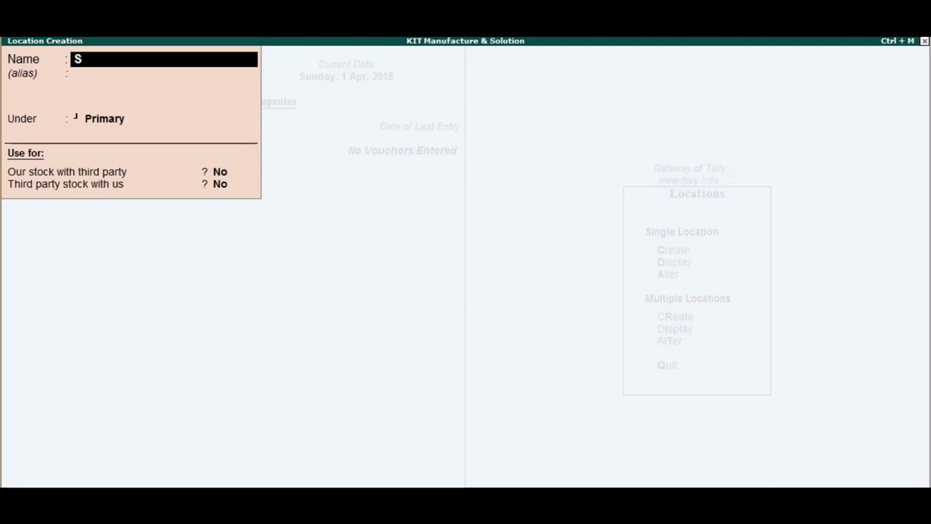
{"action": "key", "text": "Return"}
{"action": "key", "text": "Return"}
{"action": "key", "text": "Return"}
{"action": "key", "text": "Return"}
{"action": "key", "text": "Return"}
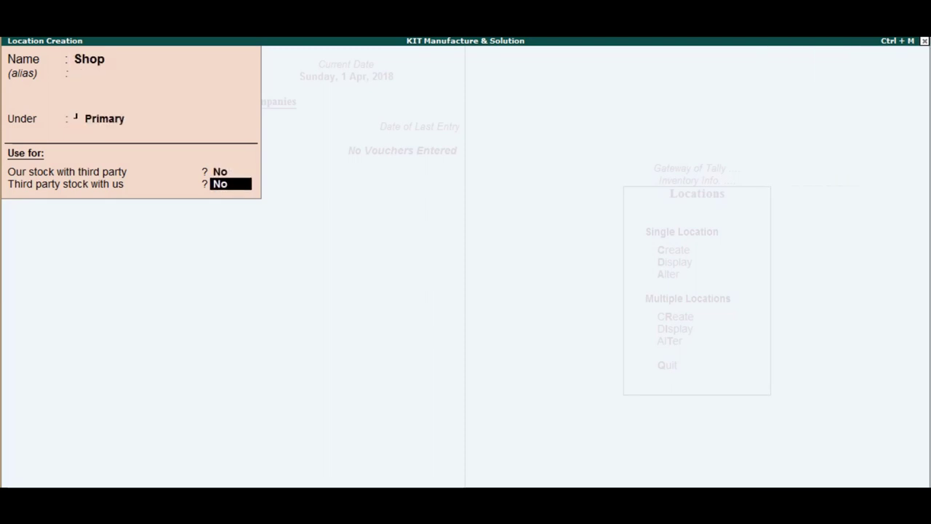
{"action": "key", "text": "Return"}
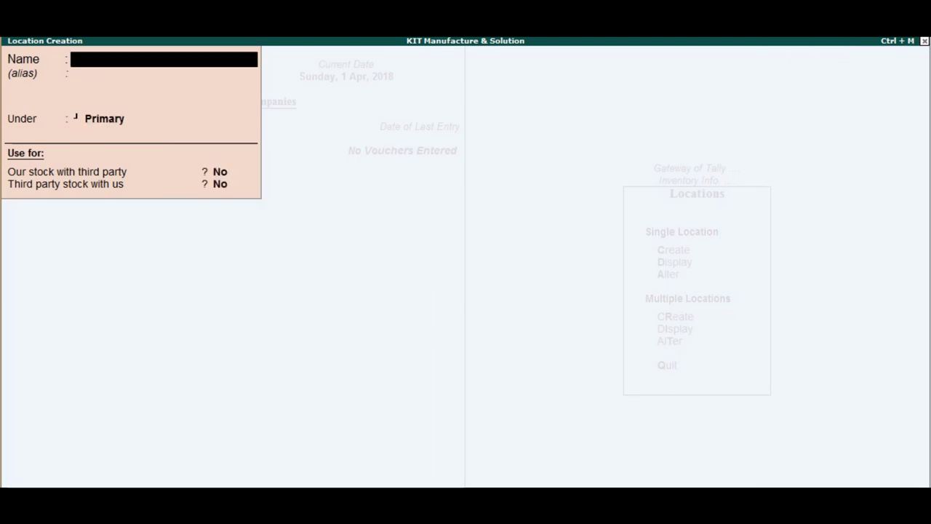
{"action": "key", "text": "Escape"}
{"action": "key", "text": "Escape"}
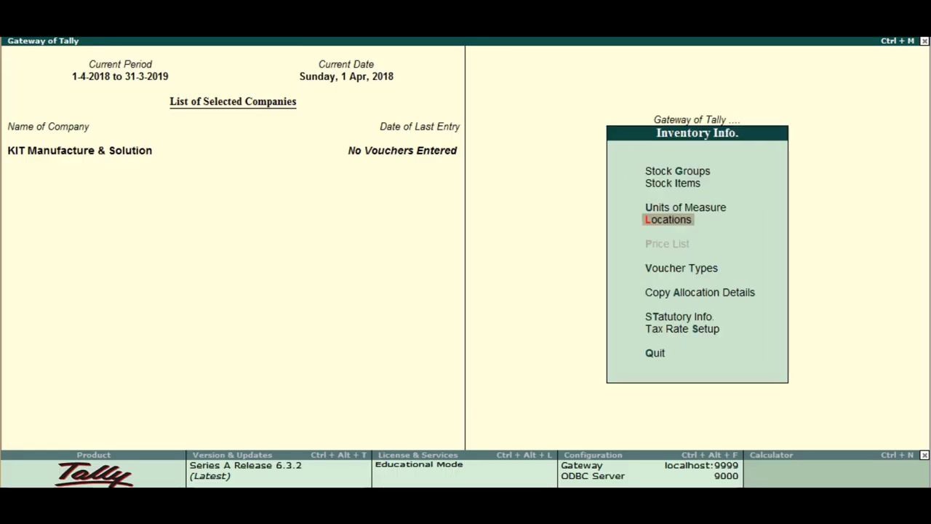
{"action": "key", "text": "Escape"}
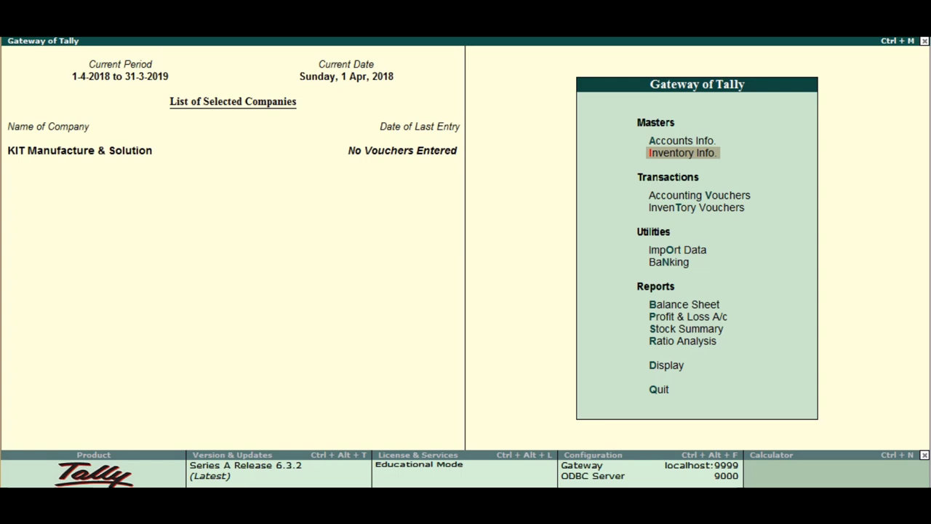
- Start creating a single stock item in Inventory Info. and name it Monitor, without an alias
{"action": "key", "text": "Return"}
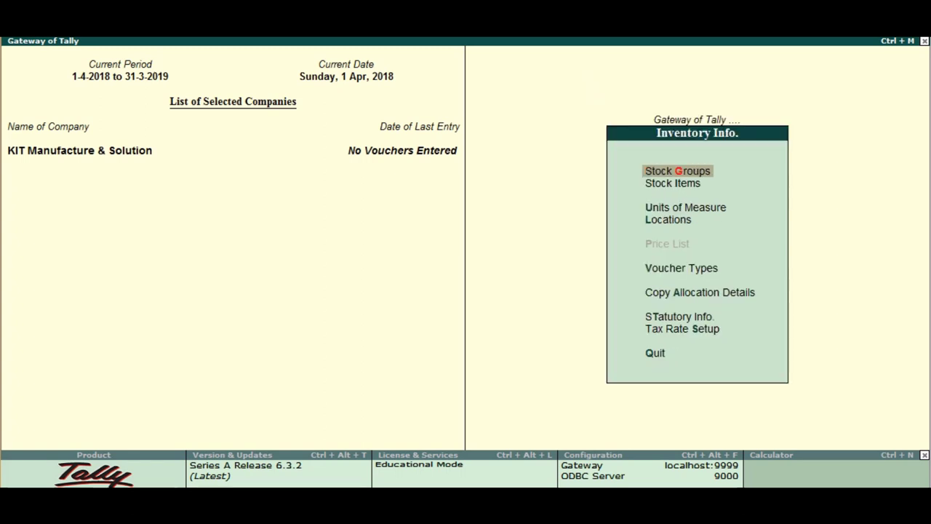
{"action": "key", "text": "Down"}
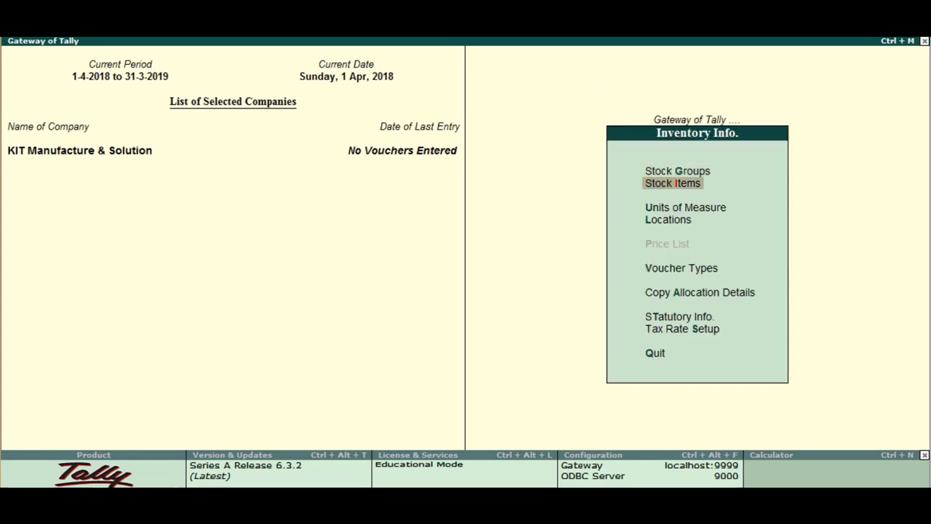
{"action": "key", "text": "Return"}
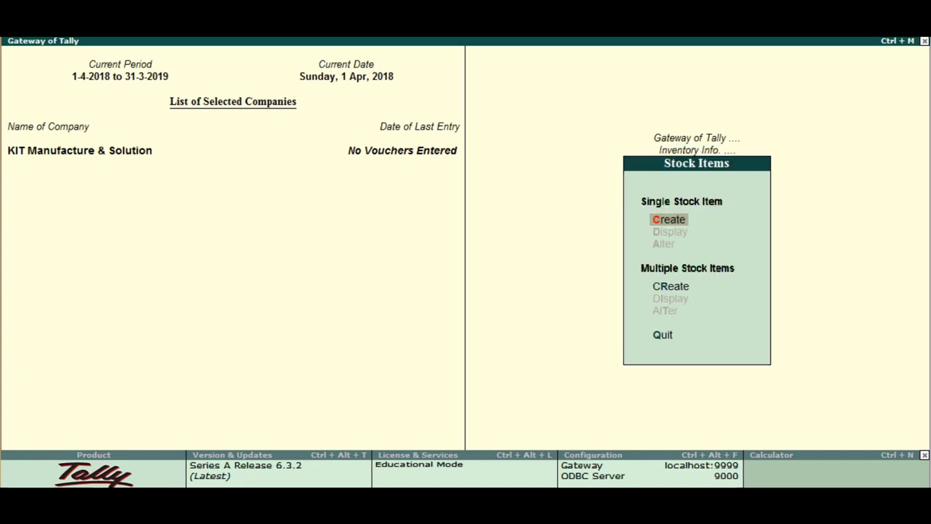
{"action": "key", "text": "Return"}
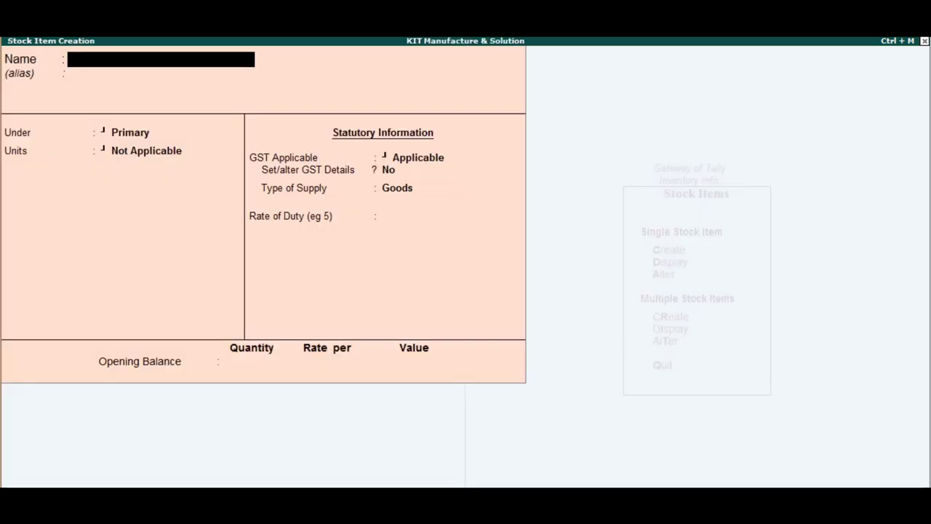
{"action": "type", "text": "Mo"}
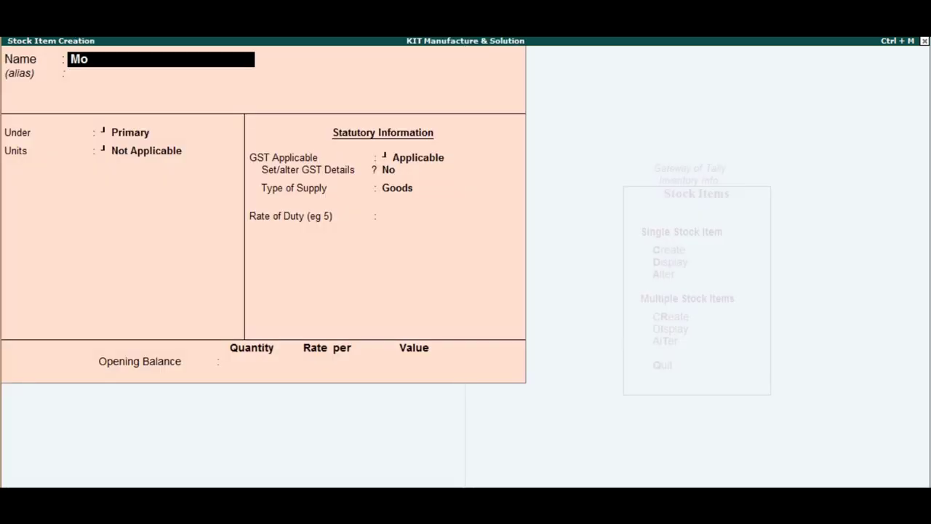
{"action": "type", "text": "nitor"}
{"action": "key", "text": "Return"}
{"action": "key", "text": "Return"}
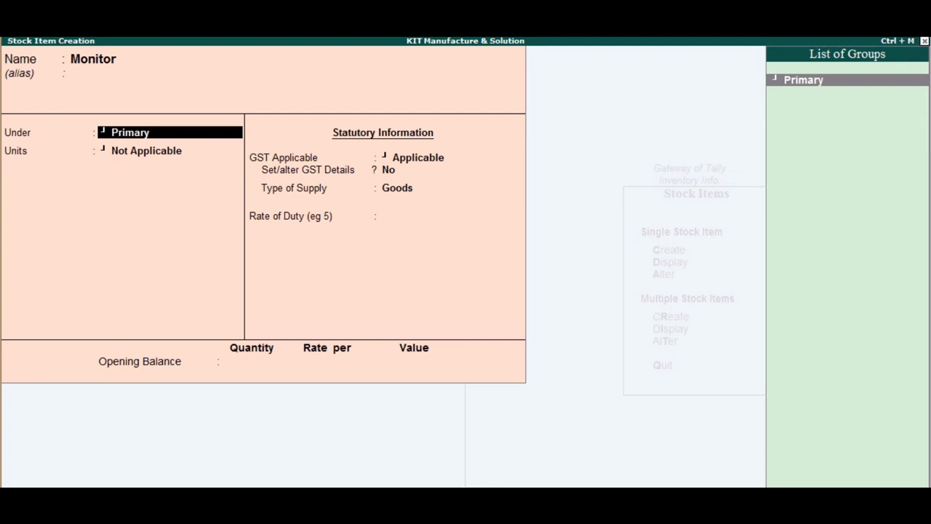
- Create the stock group Computer Parts under Primary for the Monitor item, with quantity addition and GST details both set to No
{"action": "type", "text": "a"}
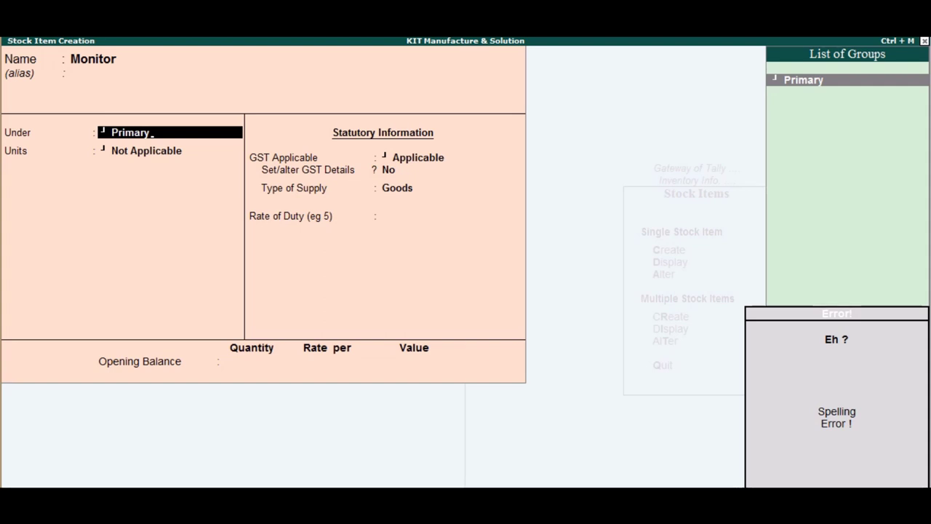
{"action": "key", "text": "alt+c"}
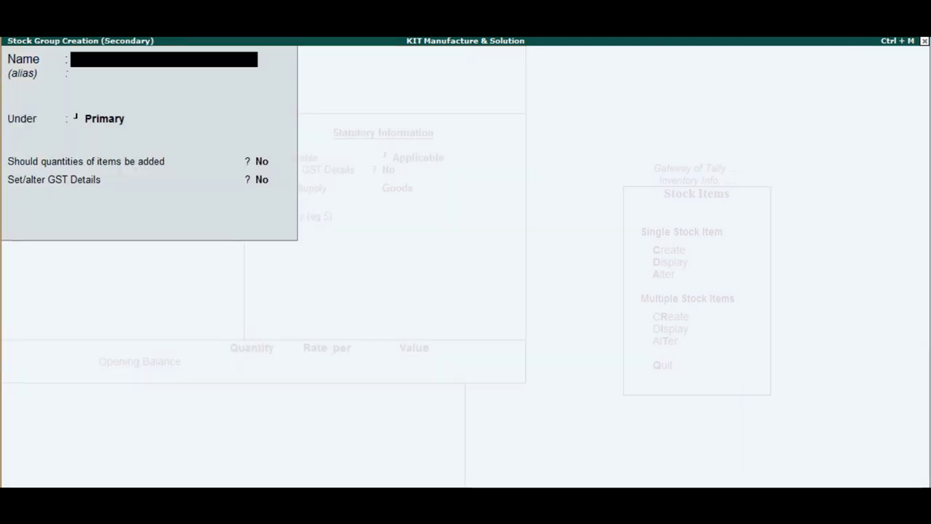
{"action": "type", "text": "Compuute"}
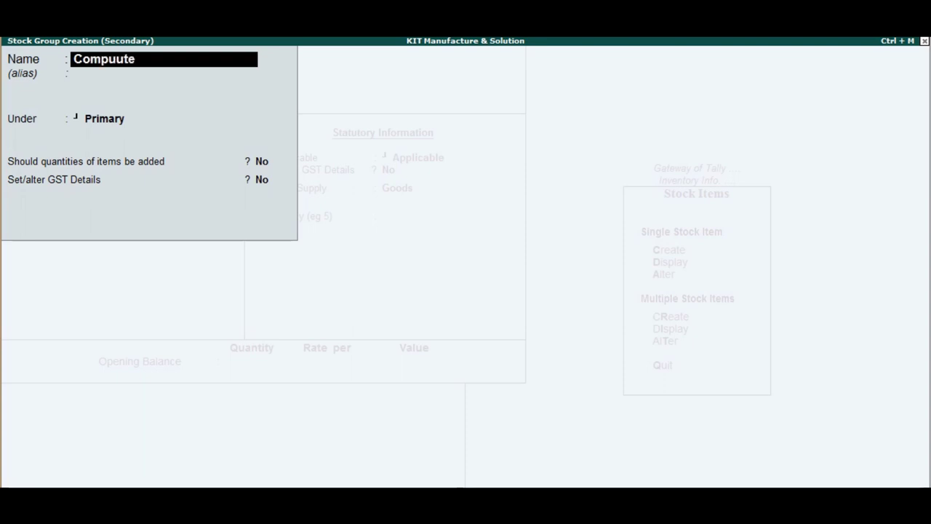
{"action": "type", "text": "r"}
{"action": "key", "text": "BackSpace"}
{"action": "key", "text": "BackSpace"}
{"action": "key", "text": "BackSpace"}
{"action": "key", "text": "BackSpace"}
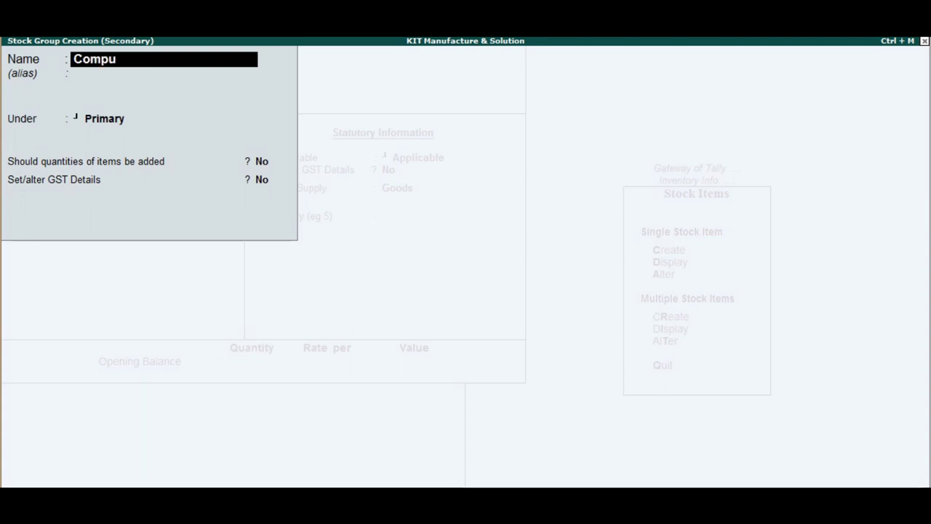
{"action": "type", "text": "ter Parts"}
{"action": "key", "text": "Return"}
{"action": "key", "text": "Return"}
{"action": "key", "text": "Return"}
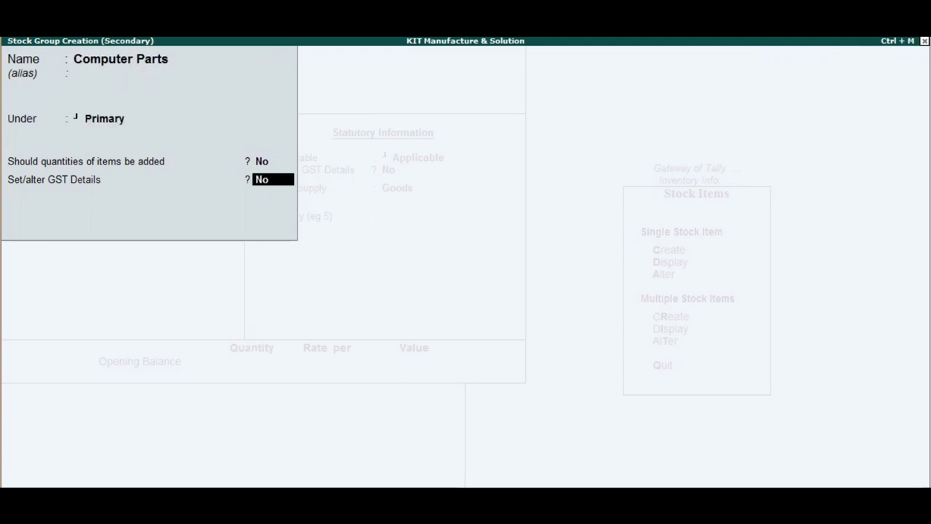
{"action": "key", "text": "Return"}
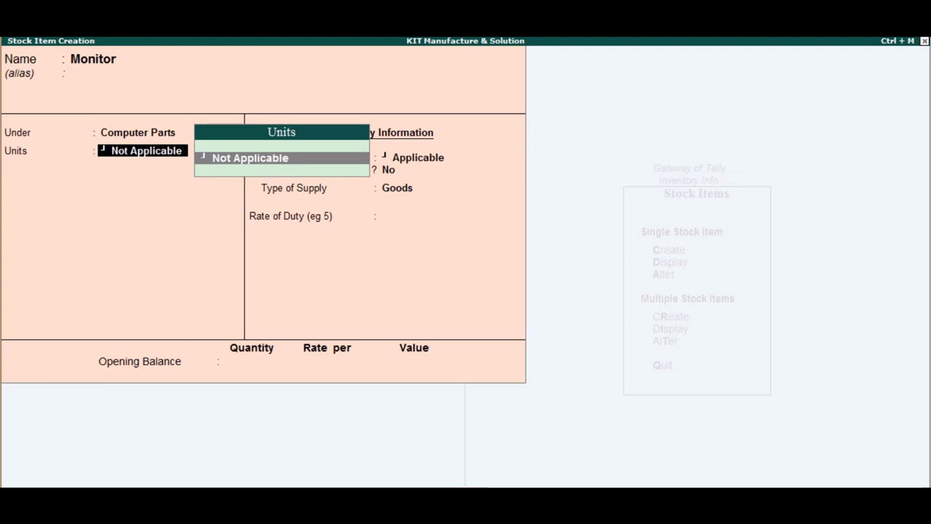
- Create the simple unit PCS for the item, with formal name Piece, UQC PCS-PIECES and 0 decimal places
{"action": "key", "text": "alt+c"}
{"action": "type", "text": "PCS"}
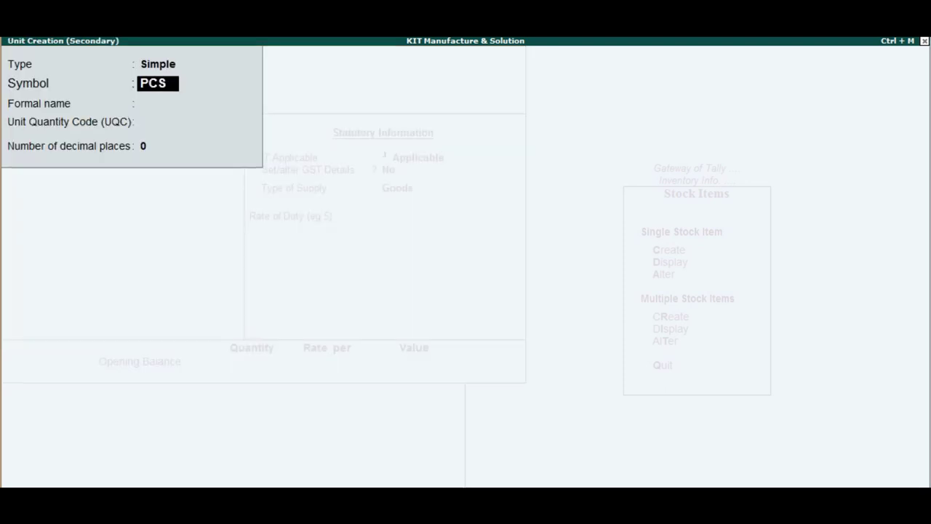
{"action": "key", "text": "Return"}
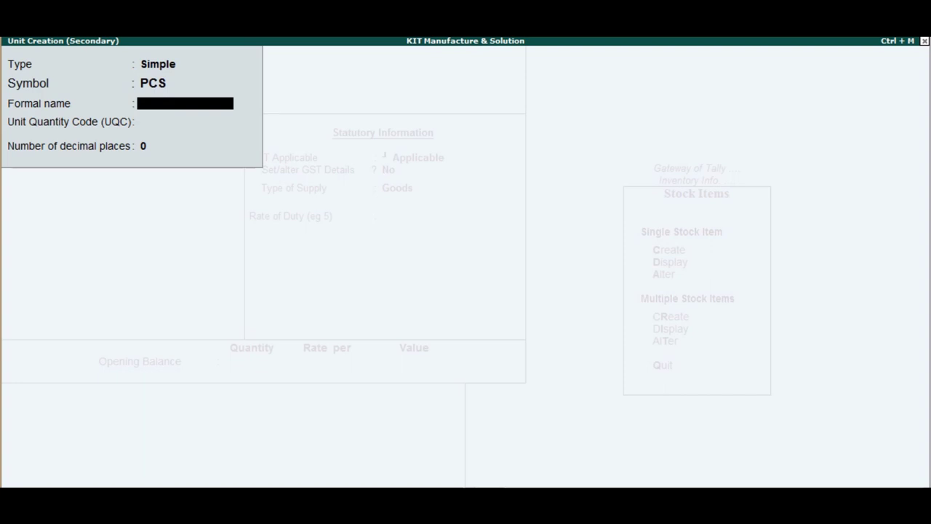
{"action": "type", "text": "Piece"}
{"action": "key", "text": "Return"}
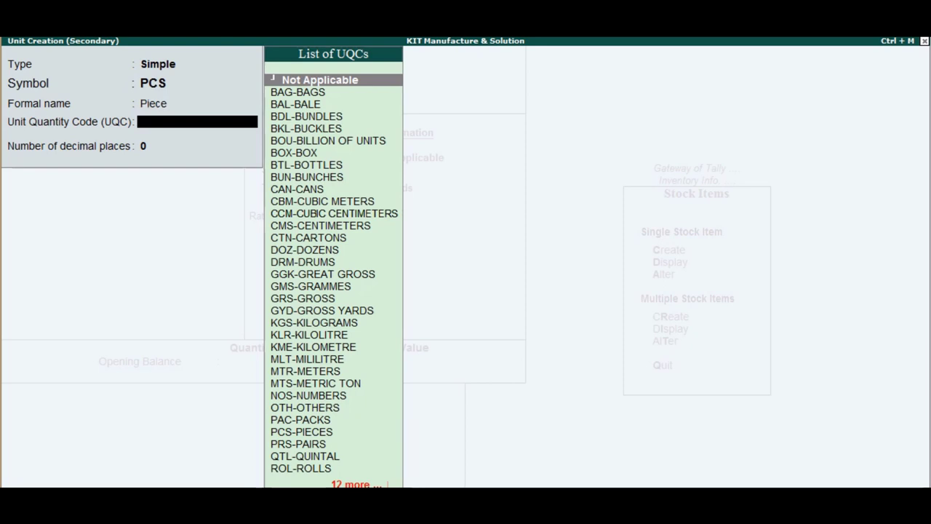
{"action": "type", "text": "p"}
{"action": "key", "text": "Down"}
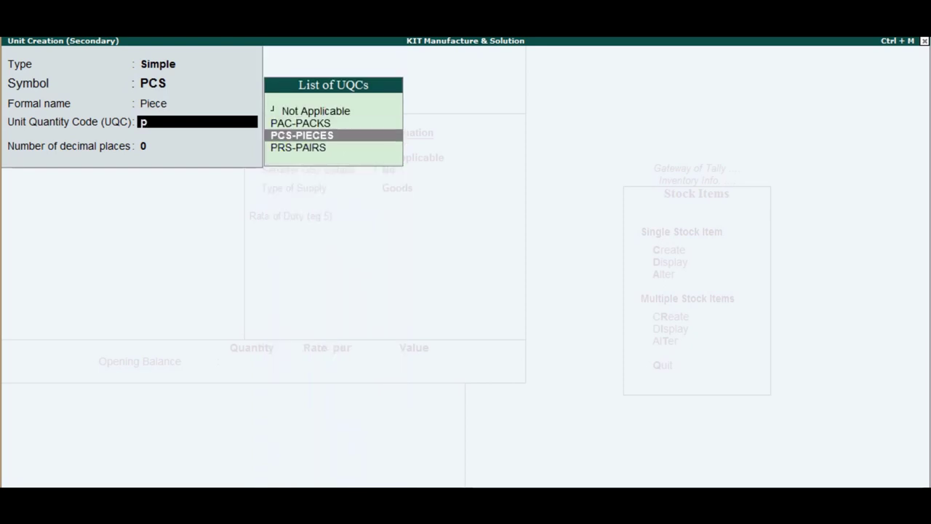
{"action": "key", "text": "Return"}
{"action": "key", "text": "Return"}
{"action": "key", "text": "Return"}
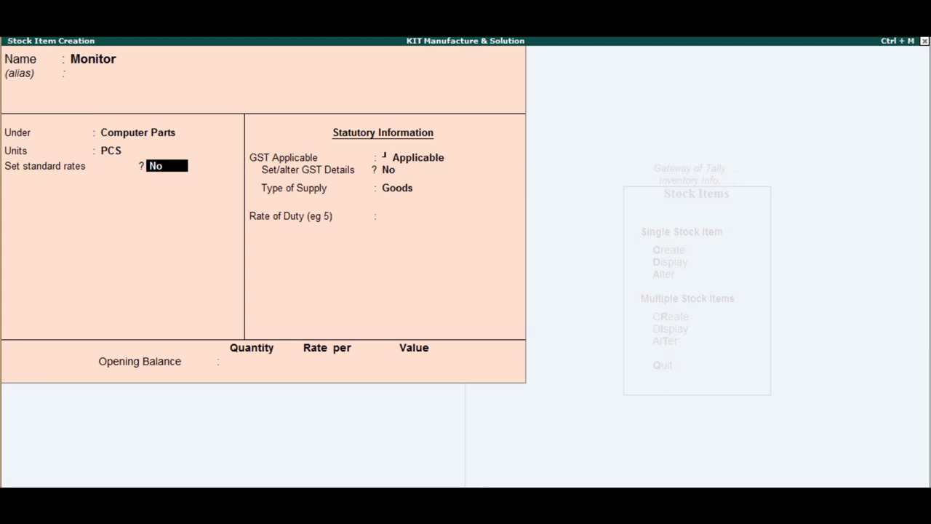
- Save the Monitor item with standard rates No, GST Applicable, GST details No, supply type Goods and duty rate 0
{"action": "key", "text": "Return"}
{"action": "key", "text": "Return"}
{"action": "key", "text": "Return"}
{"action": "key", "text": "Return"}
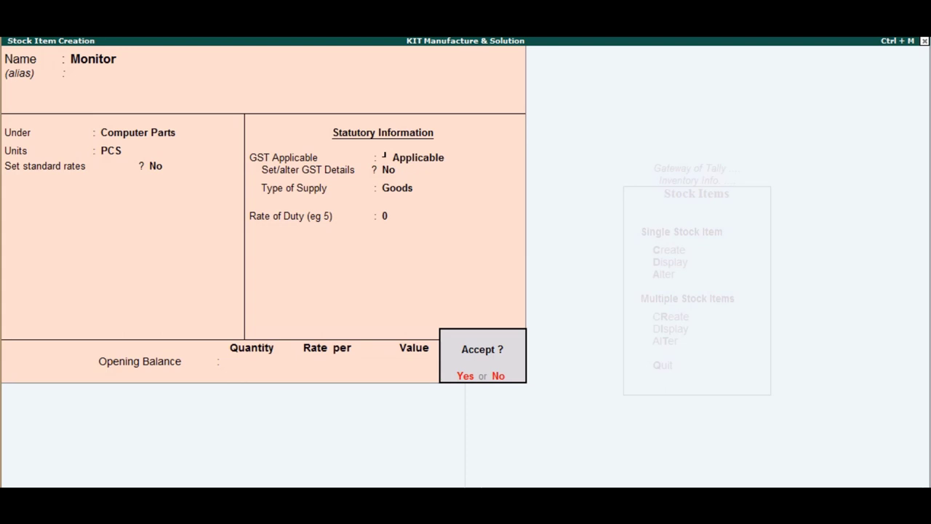
{"action": "key", "text": "y"}
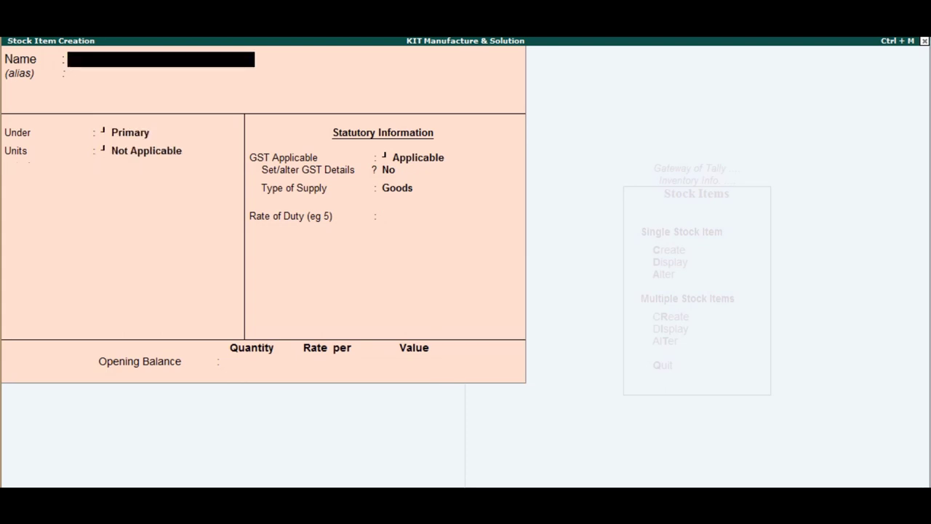
- Create the stock item Mother Board under Computer Parts with PCS as its unit
{"action": "type", "text": "Mother"}
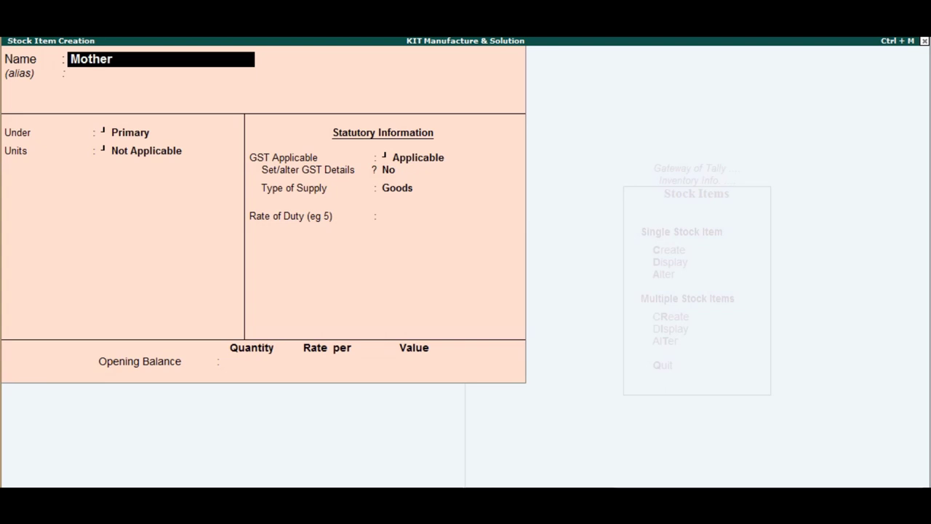
{"action": "type", "text": " Board"}
{"action": "key", "text": "Return"}
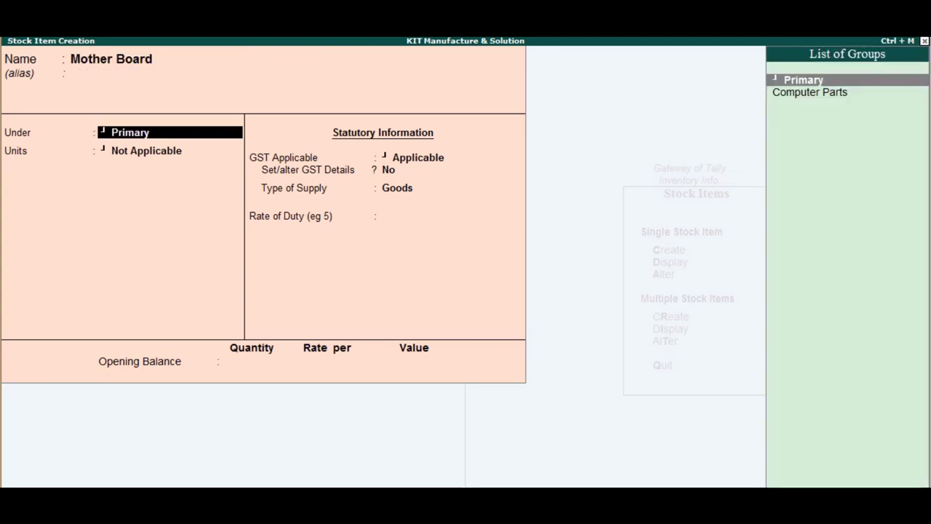
{"action": "key", "text": "Down"}
{"action": "key", "text": "Return"}
{"action": "key", "text": "Down"}
{"action": "key", "text": "Return"}
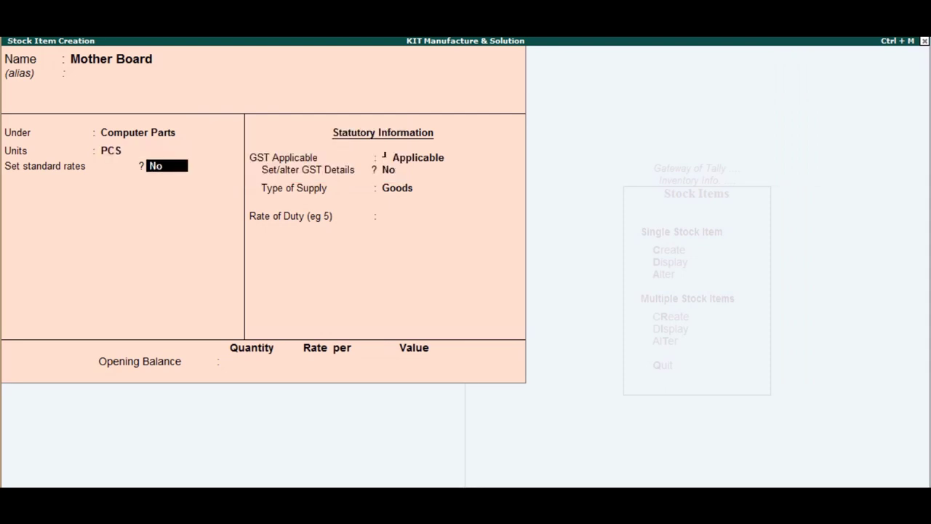
{"action": "key", "text": "ctrl+a"}
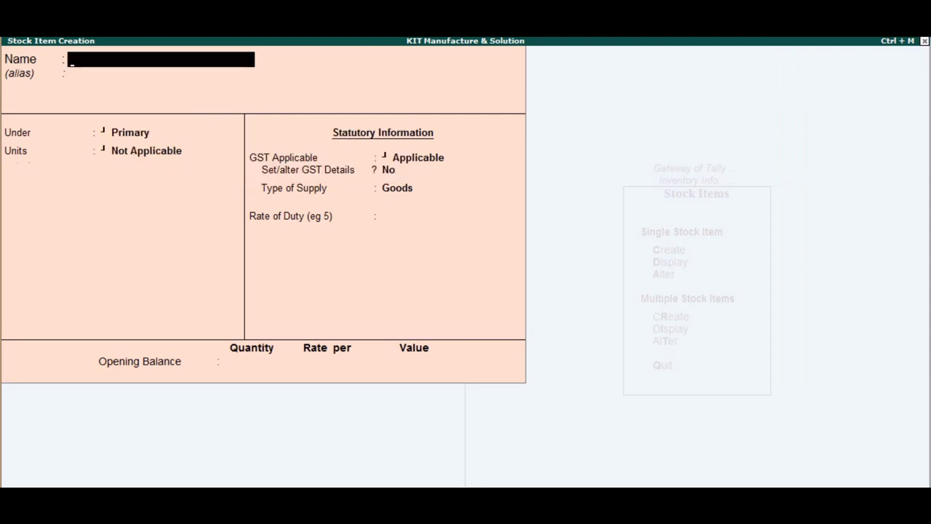
- Create the stock item Hard Disk under Computer Parts, measured in PCS
{"action": "type", "text": "Hard Disk"}
{"action": "key", "text": "Return"}
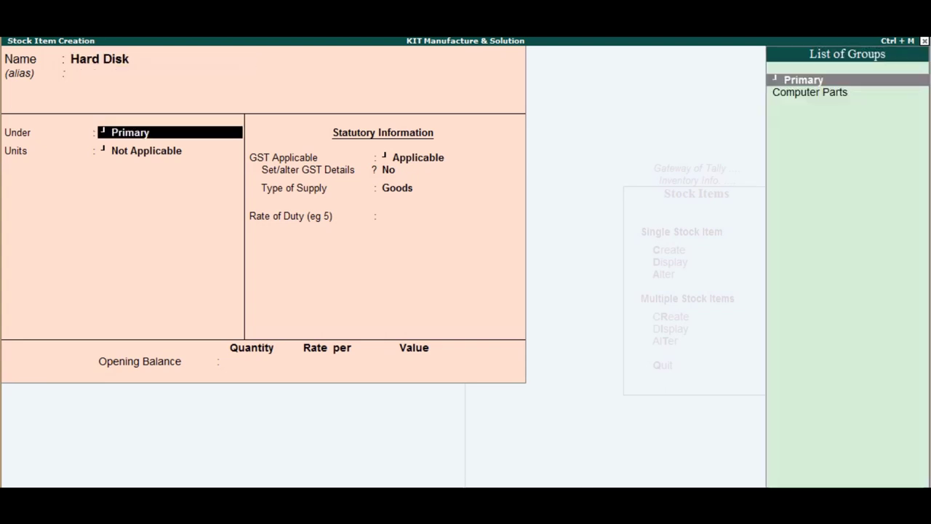
{"action": "type", "text": "C"}
{"action": "key", "text": "Return"}
{"action": "key", "text": "Down"}
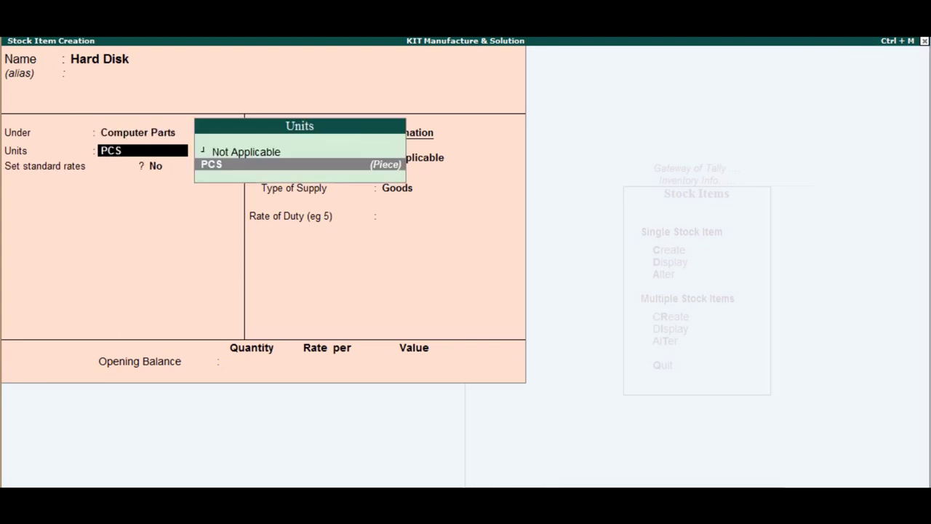
{"action": "key", "text": "Return"}
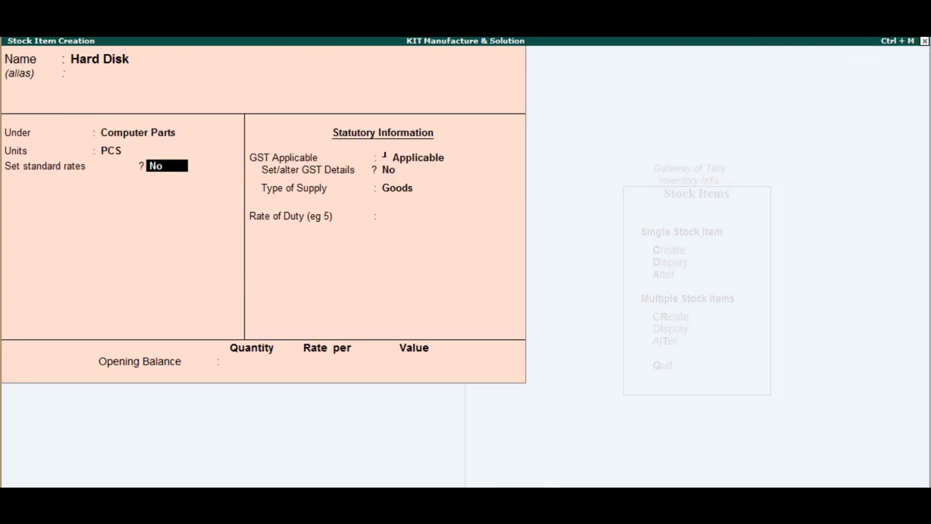
{"action": "key", "text": "ctrl+a"}
- Create the stock item UPS under Computer Parts with the unit PCS
{"action": "type", "text": "UPS"}
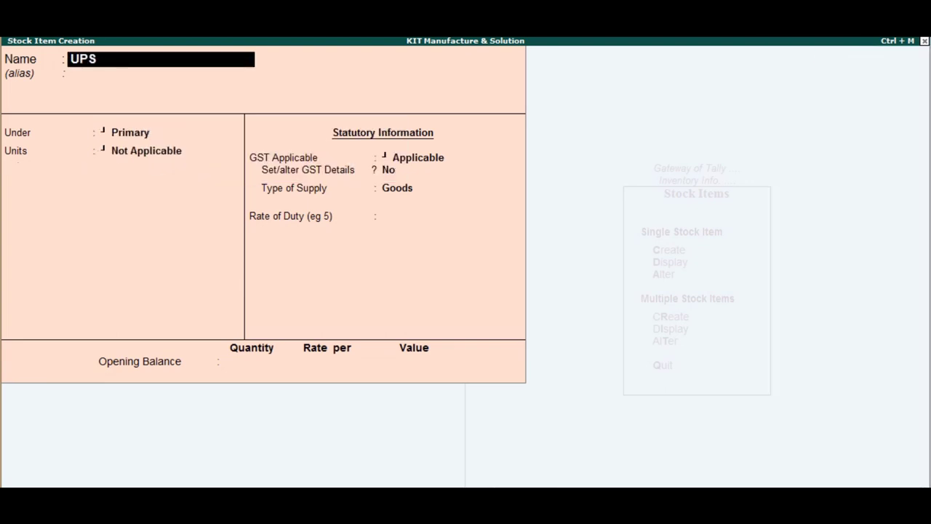
{"action": "key", "text": "Return"}
{"action": "type", "text": "C"}
{"action": "key", "text": "Return"}
{"action": "key", "text": "Down"}
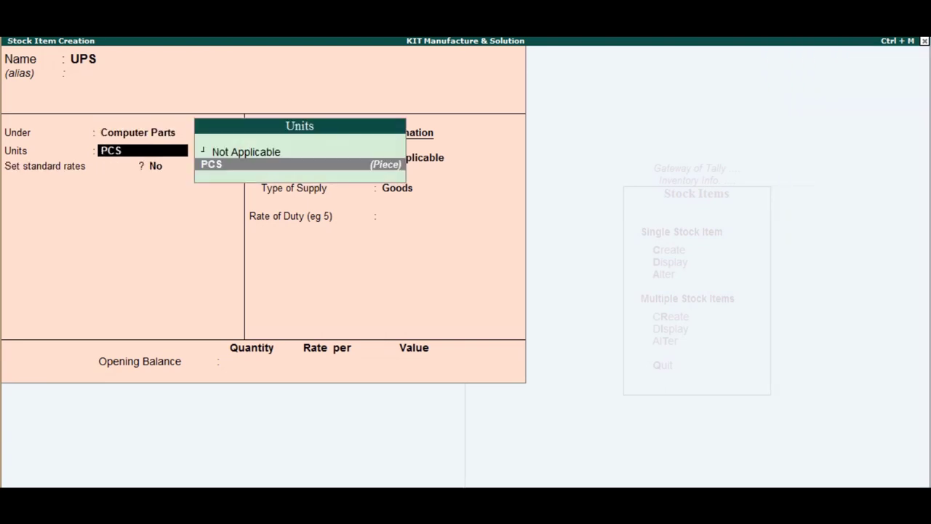
{"action": "key", "text": "Return"}
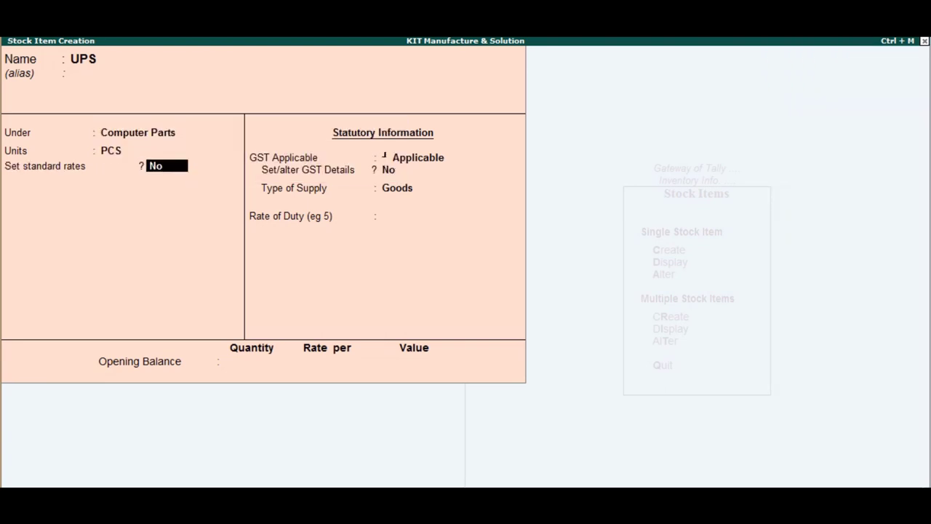
{"action": "key", "text": "ctrl+a"}
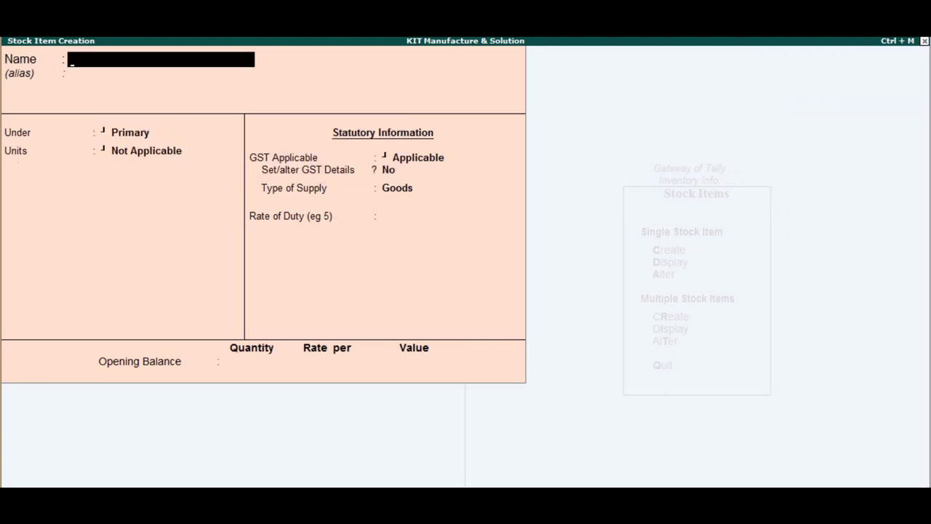
- Create the stock item DVD under Computer Parts with the unit PCS
{"action": "type", "text": "DVD"}
{"action": "key", "text": "Return"}
{"action": "type", "text": "C"}
{"action": "key", "text": "Return"}
{"action": "key", "text": "Down"}
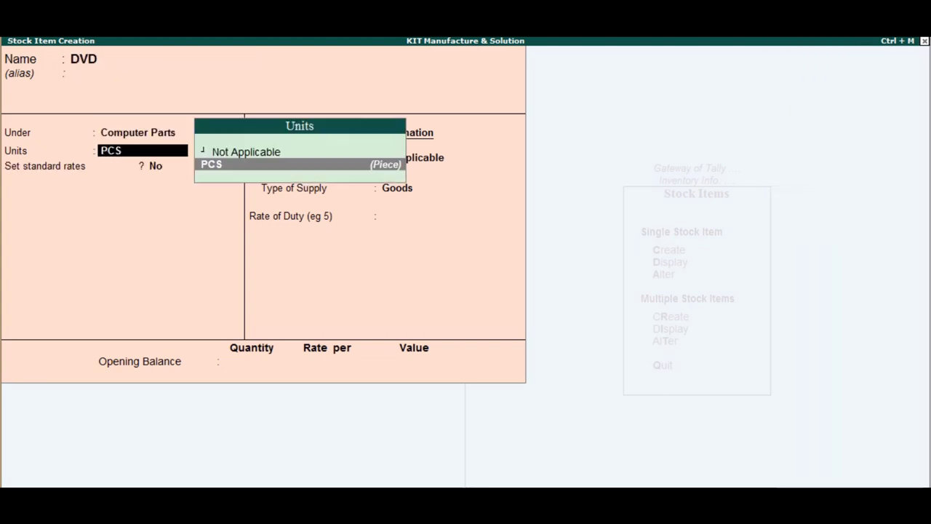
{"action": "key", "text": "Return"}
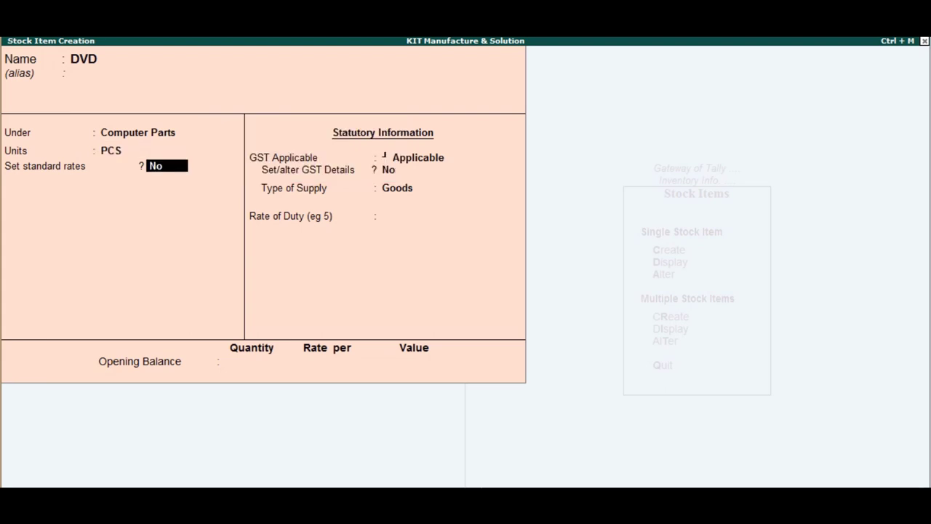
{"action": "key", "text": "ctrl+a"}
- Create the stock item RAM 2 Gb under Computer Parts with PCS as its unit
{"action": "type", "text": "R"}
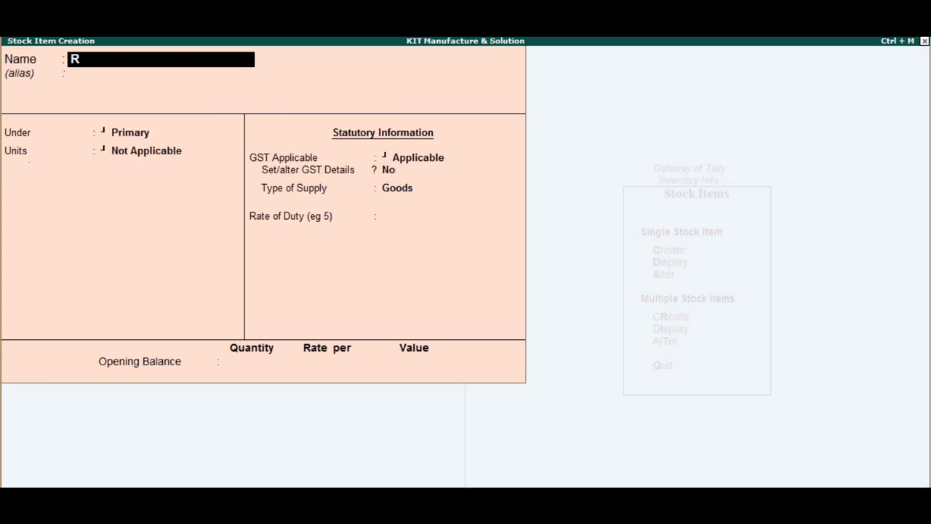
{"action": "type", "text": "a"}
{"action": "key", "text": "BackSpace"}
{"action": "type", "text": "AM 2 Gb"}
{"action": "key", "text": "Return"}
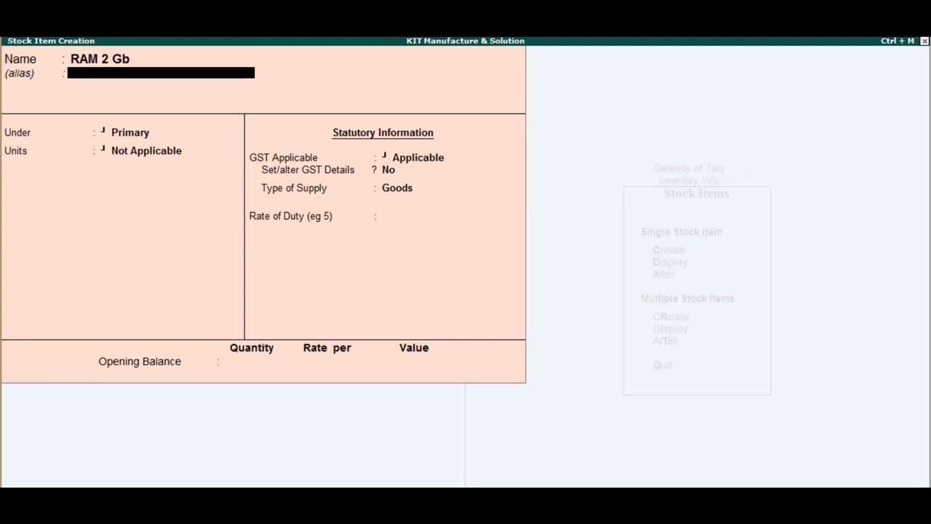
{"action": "key", "text": "Return"}
{"action": "type", "text": "C"}
{"action": "key", "text": "Return"}
{"action": "type", "text": "PCS"}
{"action": "key", "text": "Return"}
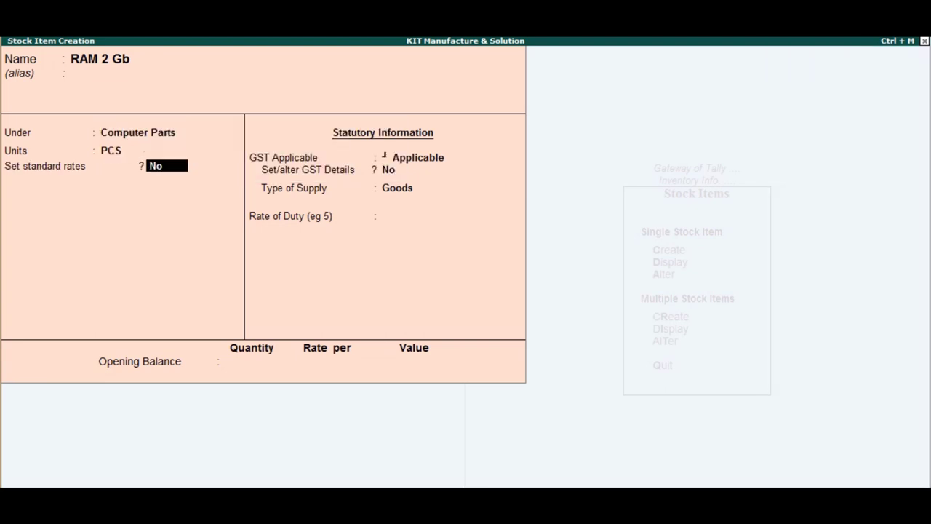
{"action": "key", "text": "Return"}
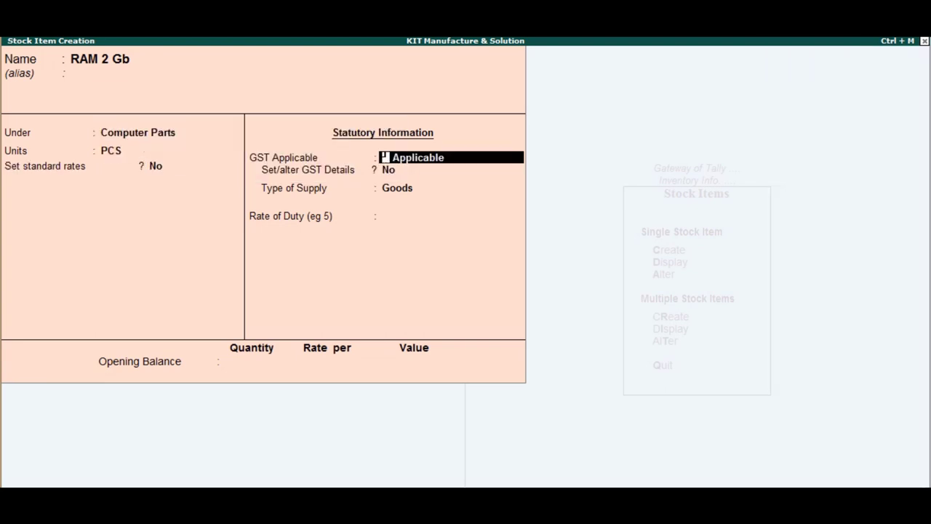
{"action": "key", "text": "ctrl+a"}
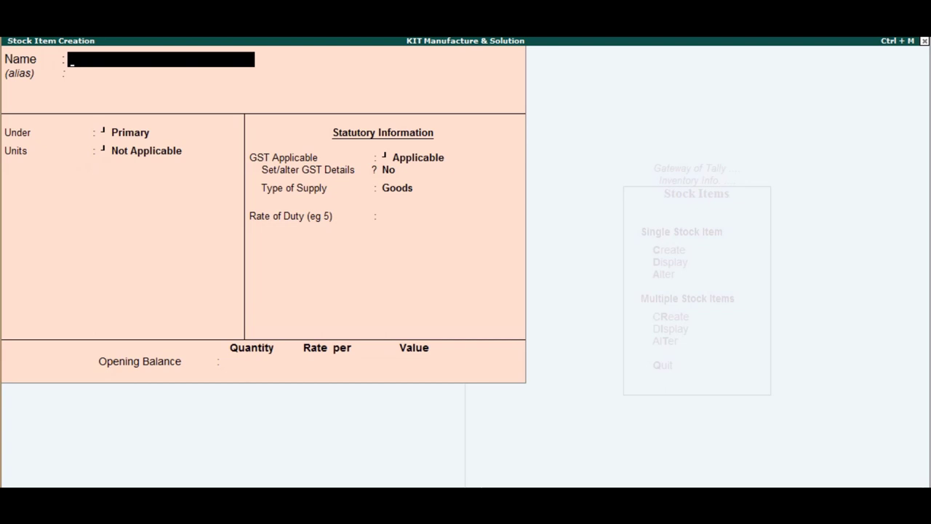
- Create the stock item Mouse under Computer Parts, measured in PCS
{"action": "type", "text": "Mouse"}
{"action": "key", "text": "Return"}
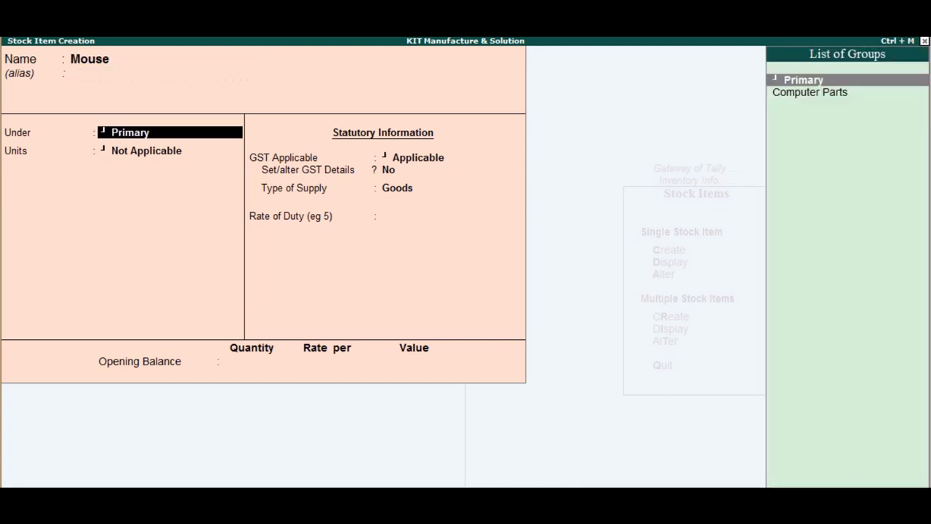
{"action": "type", "text": "C"}
{"action": "key", "text": "Return"}
{"action": "type", "text": "PCS"}
{"action": "key", "text": "Return"}
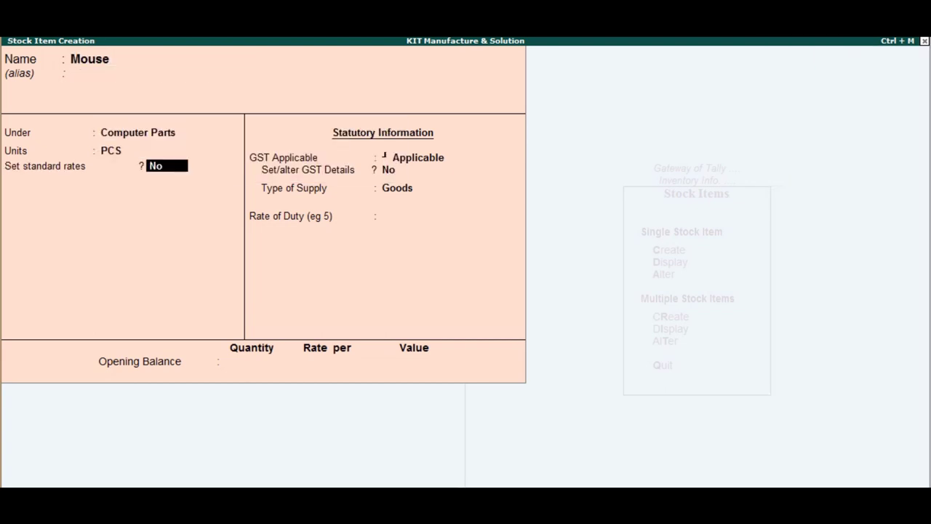
{"action": "key", "text": "ctrl+a"}
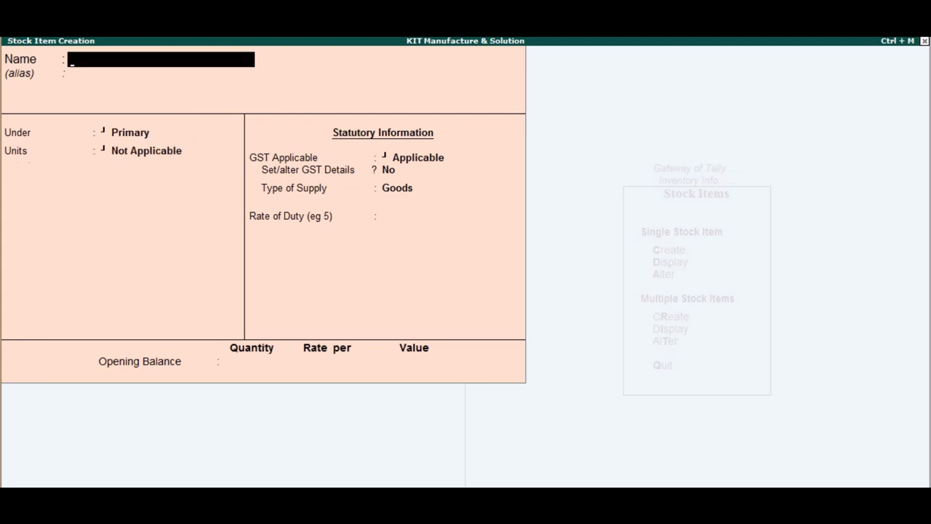
- Create the stock item Keyboard under Computer Parts with the unit PCS
{"action": "type", "text": "Key"}
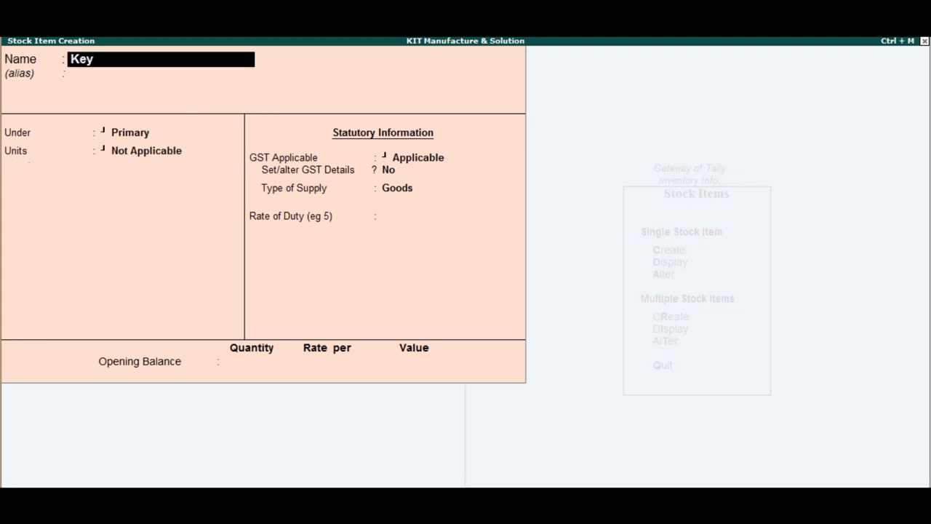
{"action": "type", "text": "board"}
{"action": "key", "text": "Return"}
{"action": "key", "text": "Return"}
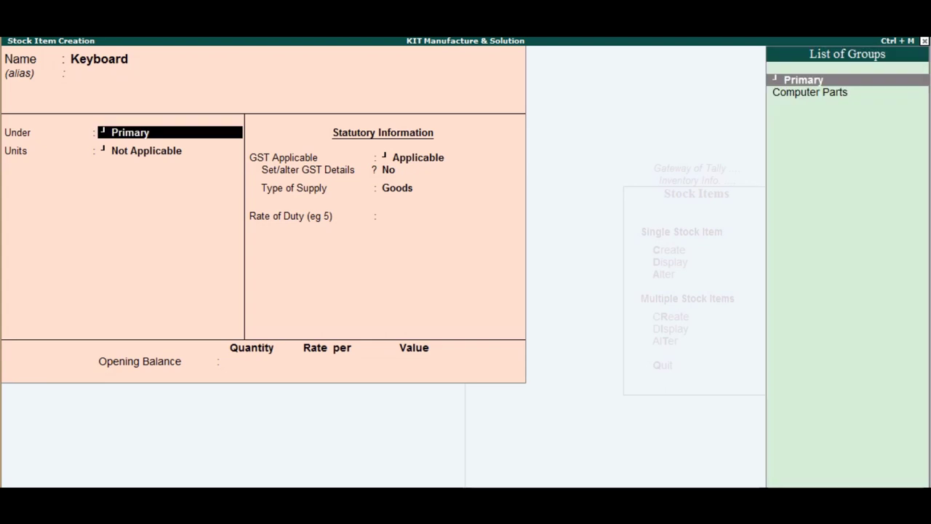
{"action": "key", "text": "Down"}
{"action": "key", "text": "Return"}
{"action": "key", "text": "Down"}
{"action": "key", "text": "Return"}
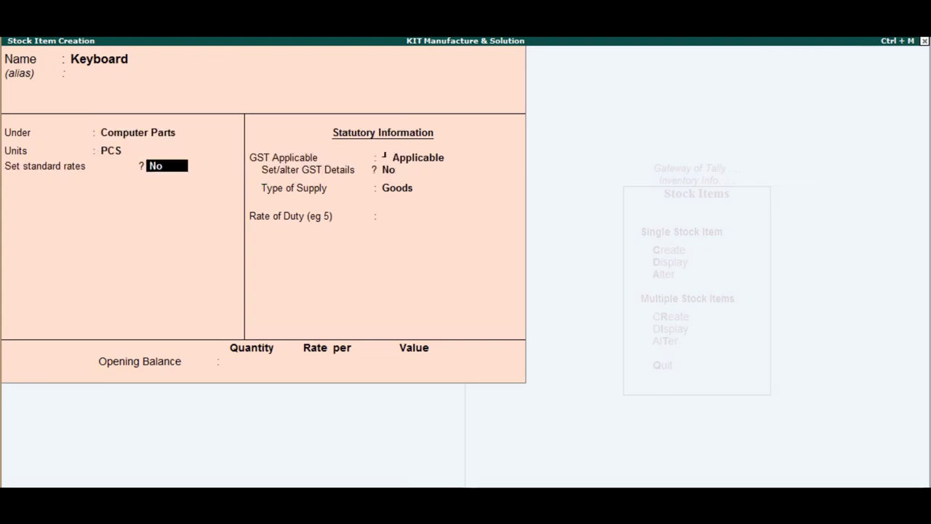
{"action": "key", "text": "ctrl+a"}
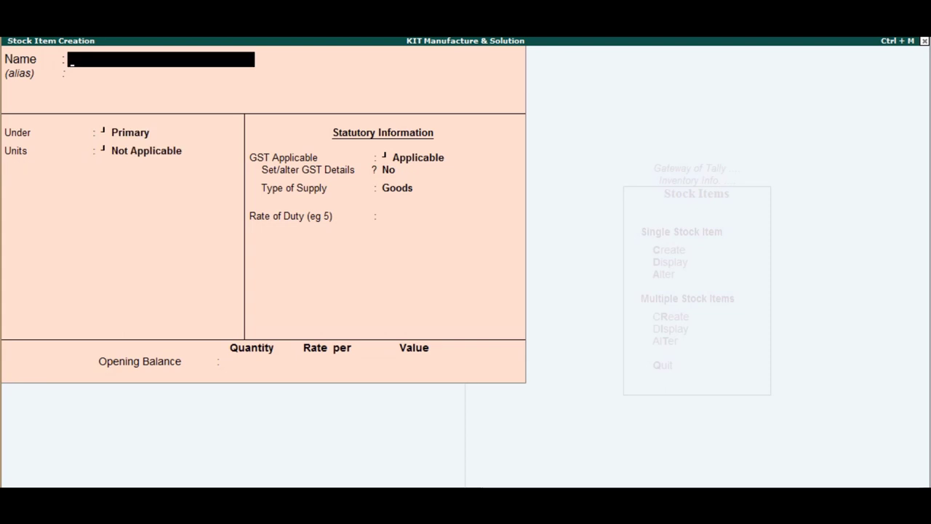
- Create the stock item Cabinet under Computer Parts with the unit PCS and leave stock item creation
{"action": "type", "text": "Cabinet"}
{"action": "key", "text": "Return"}
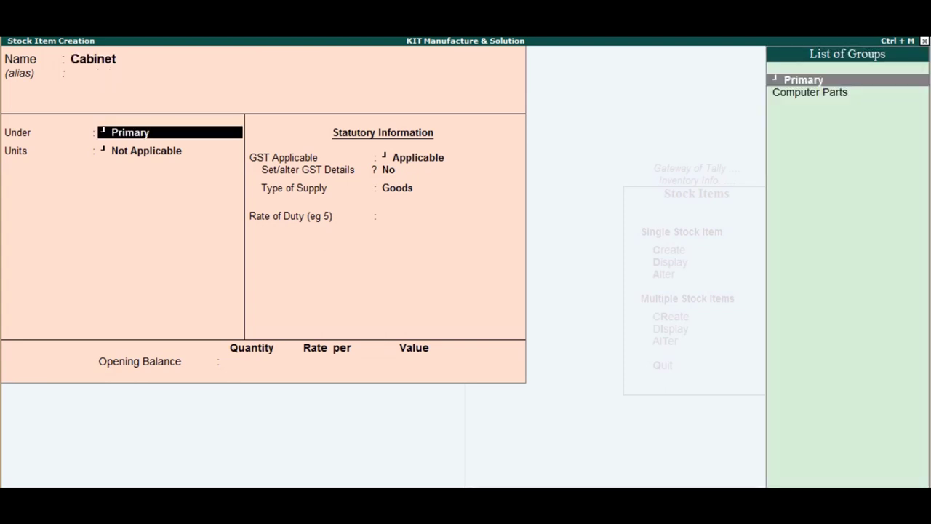
{"action": "key", "text": "Down"}
{"action": "key", "text": "Return"}
{"action": "key", "text": "Down"}
{"action": "key", "text": "Return"}
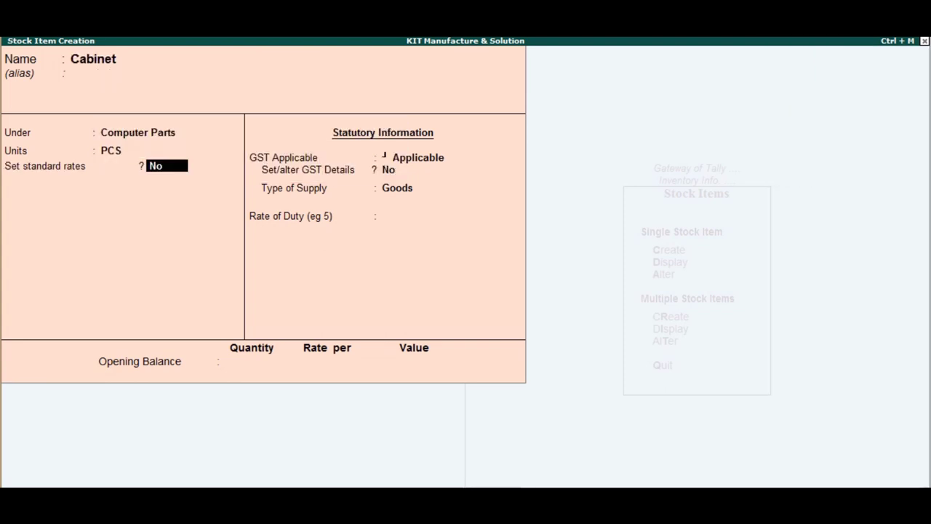
{"action": "key", "text": "ctrl+a"}
{"action": "key", "text": "Escape"}
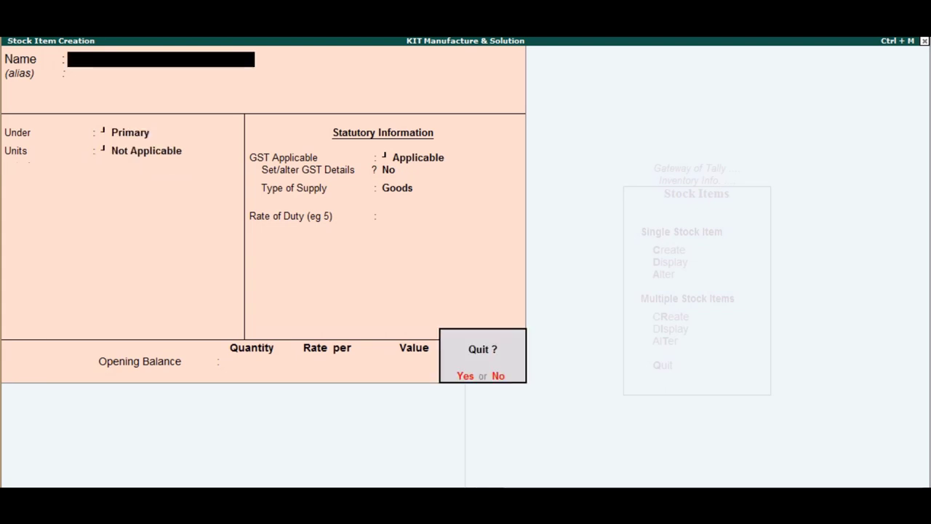
{"action": "key", "text": "Return"}
{"action": "key", "text": "Escape"}
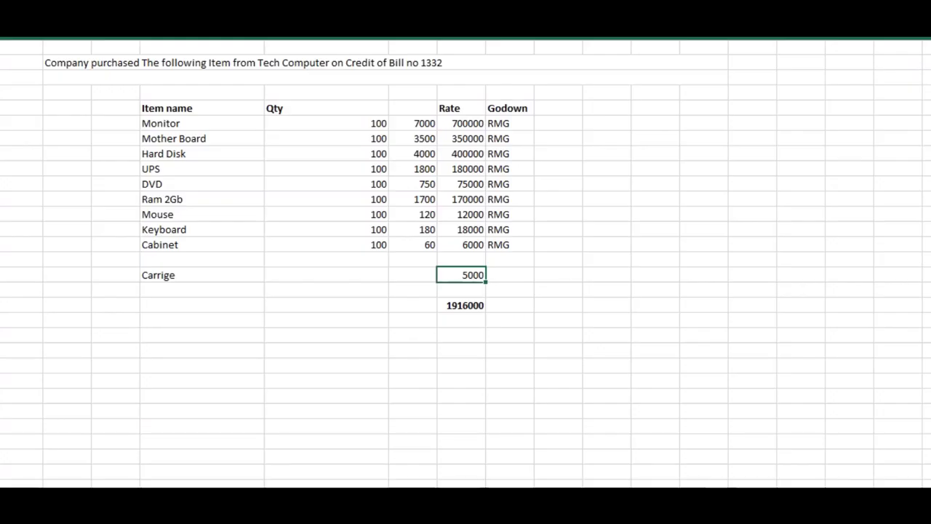
- In the Excel purchase sheet, change the carriage row's label to "Carrige Exp"
{"action": "left_click", "coordinate": [201, 275]}
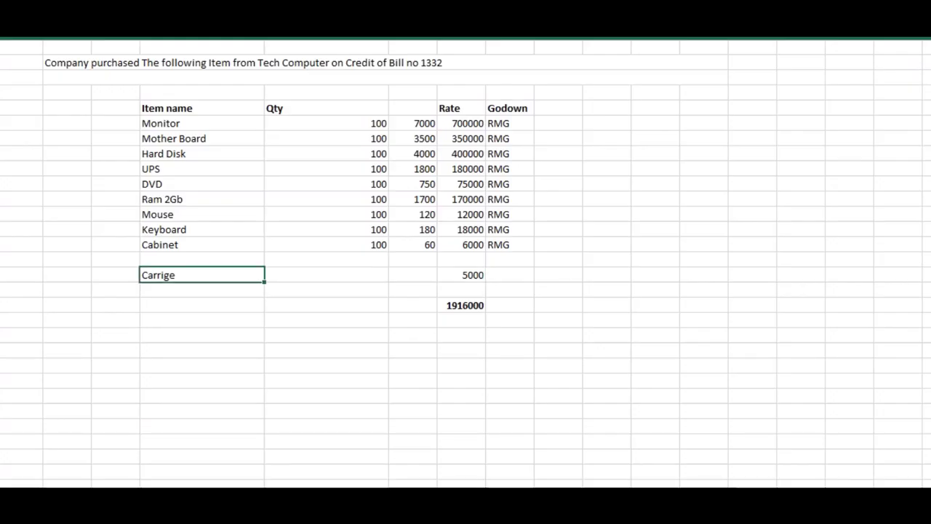
{"action": "left_click", "coordinate": [462, 275]}
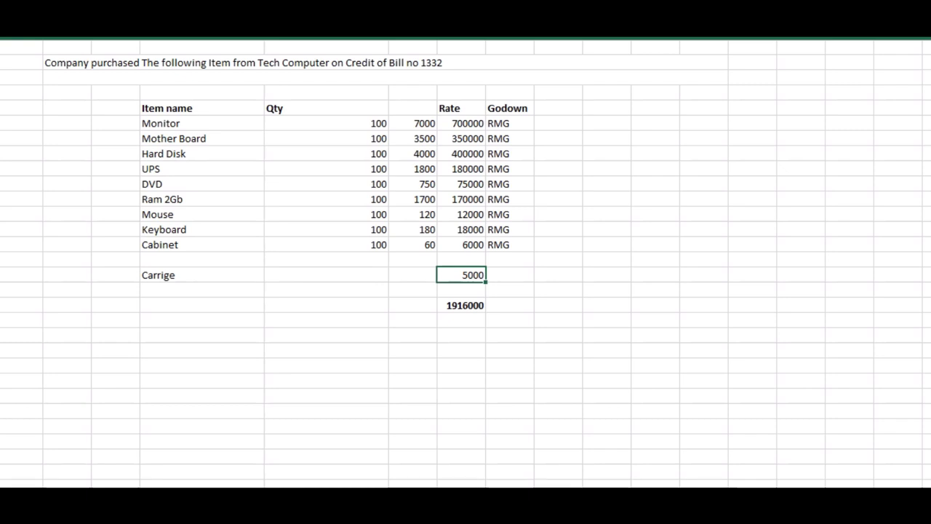
{"action": "left_click", "coordinate": [201, 275]}
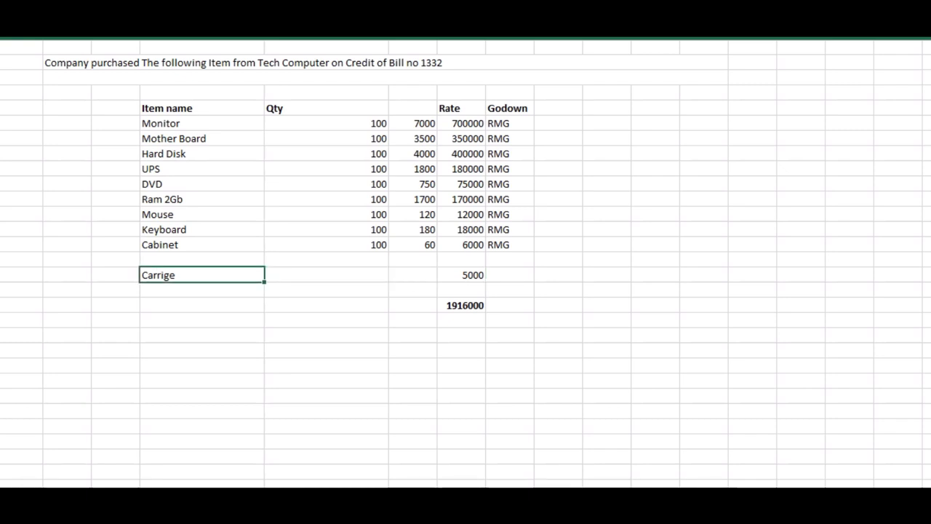
{"action": "key", "text": "F2"}
{"action": "type", "text": "Exp"}
{"action": "left_click", "coordinate": [326, 305]}
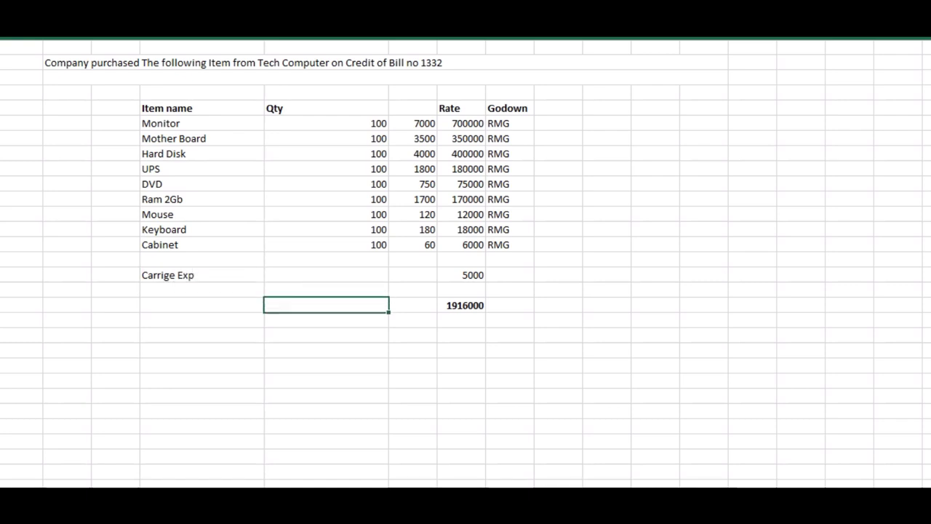
{"action": "left_click", "coordinate": [461, 275]}
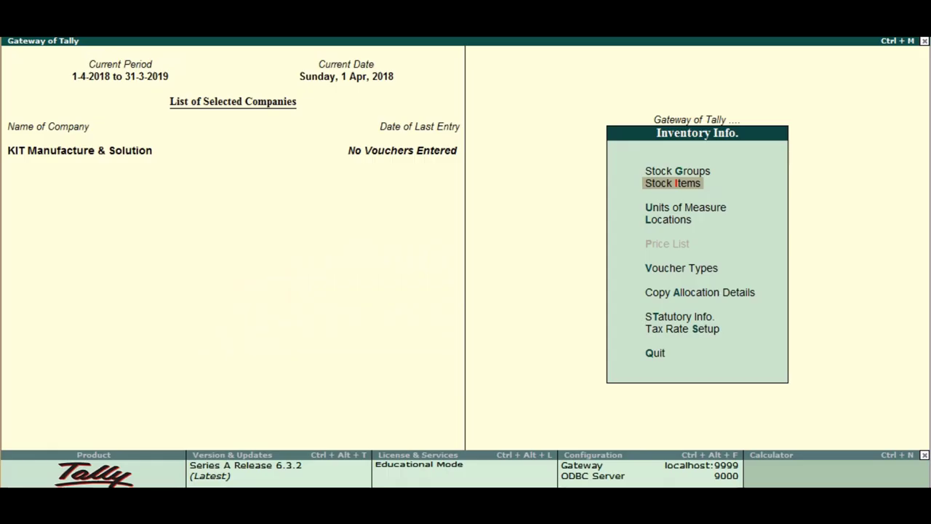
- In Tally, start a new single ledger named Carrige Exp
{"action": "key", "text": "Escape"}
{"action": "key", "text": "Up"}
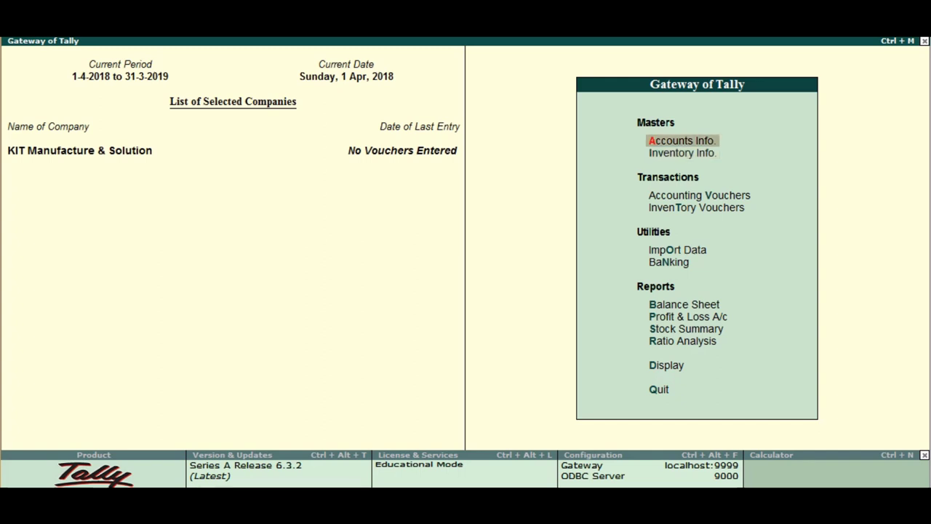
{"action": "key", "text": "Return"}
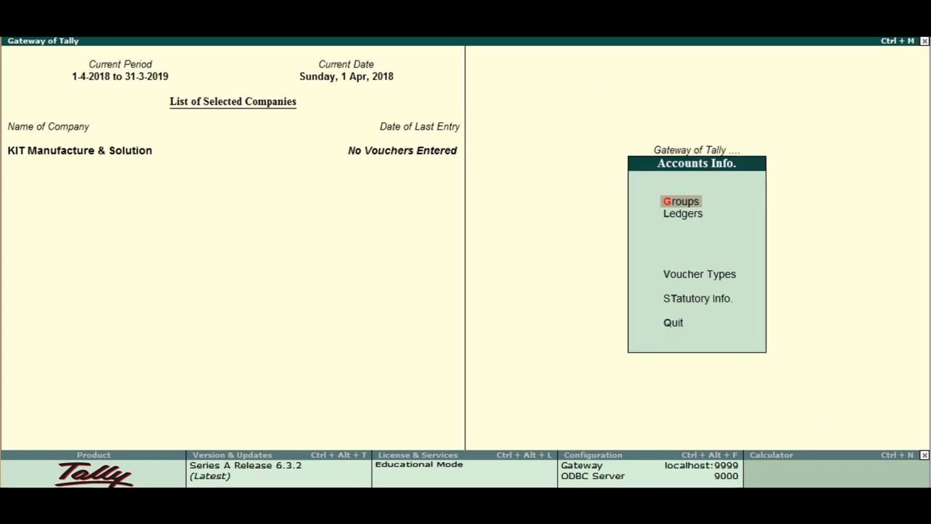
{"action": "key", "text": "Down"}
{"action": "key", "text": "Return"}
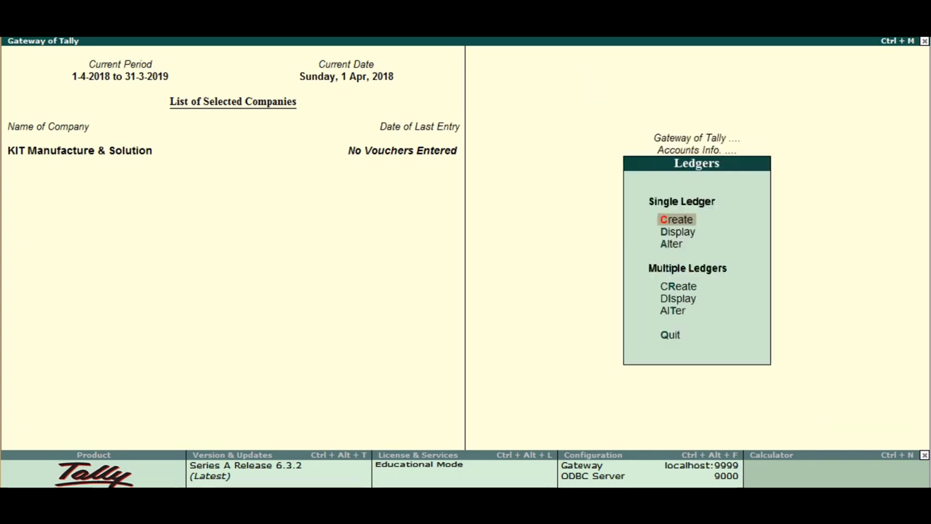
{"action": "key", "text": "Return"}
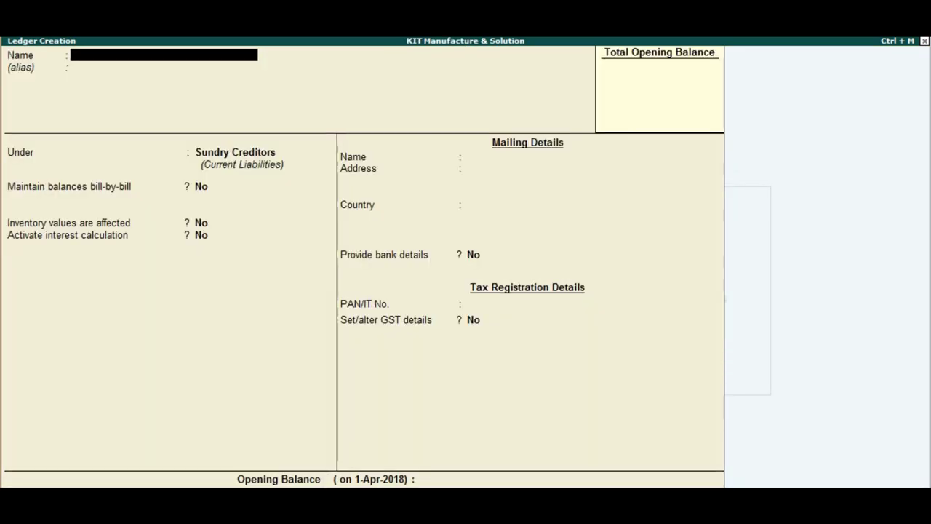
{"action": "type", "text": "Carrige Exp"}
{"action": "key", "text": "Return"}
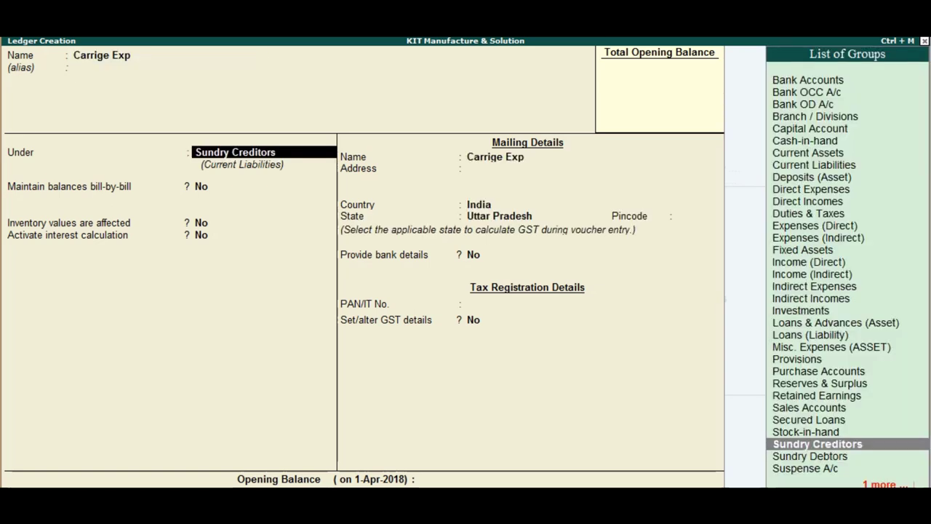
- Group the Carrige Exp ledger under Direct Expenses, save it and return to the Gateway of Tally
{"action": "type", "text": "D"}
{"action": "key", "text": "Down"}
{"action": "key", "text": "Down"}
{"action": "key", "text": "Down"}
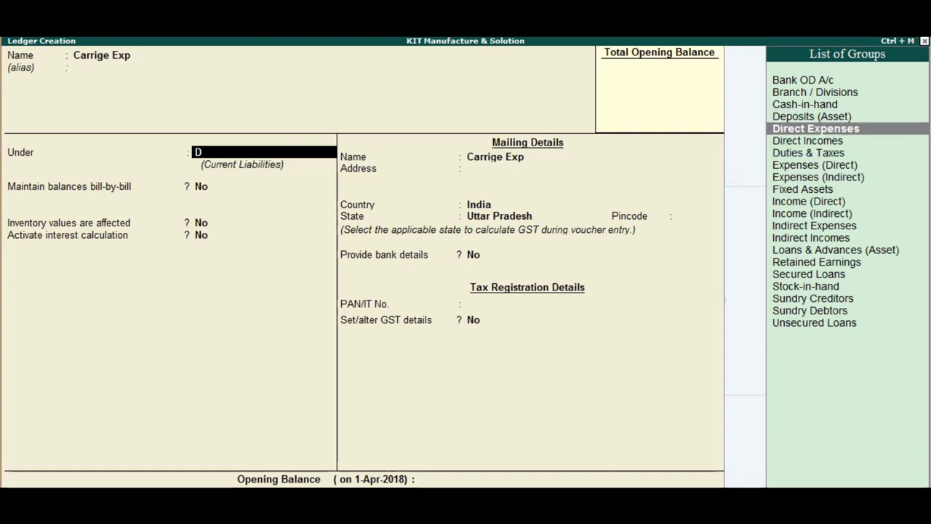
{"action": "key", "text": "Up"}
{"action": "key", "text": "Return"}
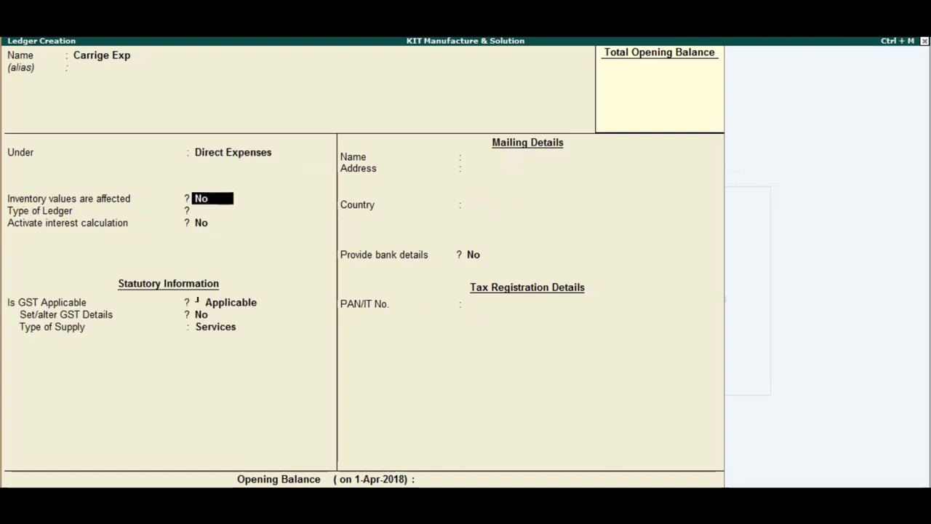
{"action": "key", "text": "ctrl+a"}
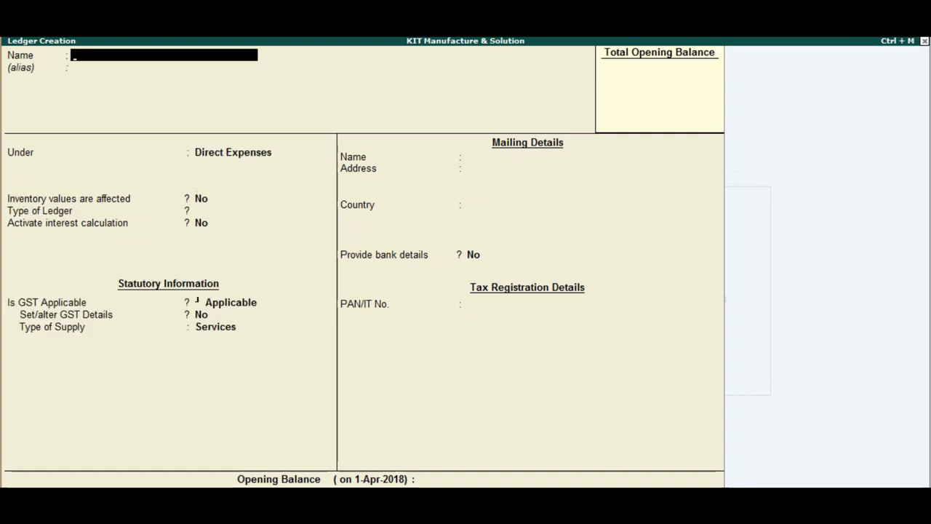
{"action": "key", "text": "Escape"}
{"action": "key", "text": "Return"}
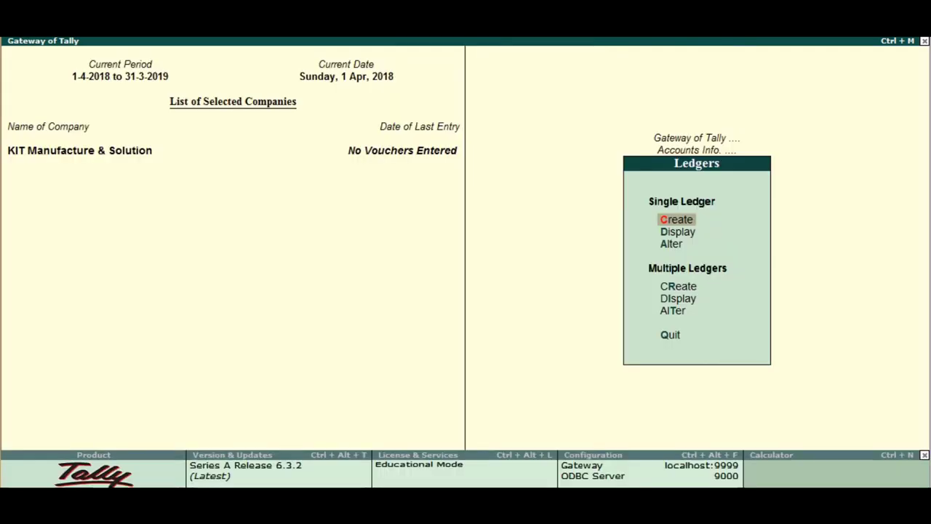
{"action": "key", "text": "Escape"}
{"action": "key", "text": "Escape"}
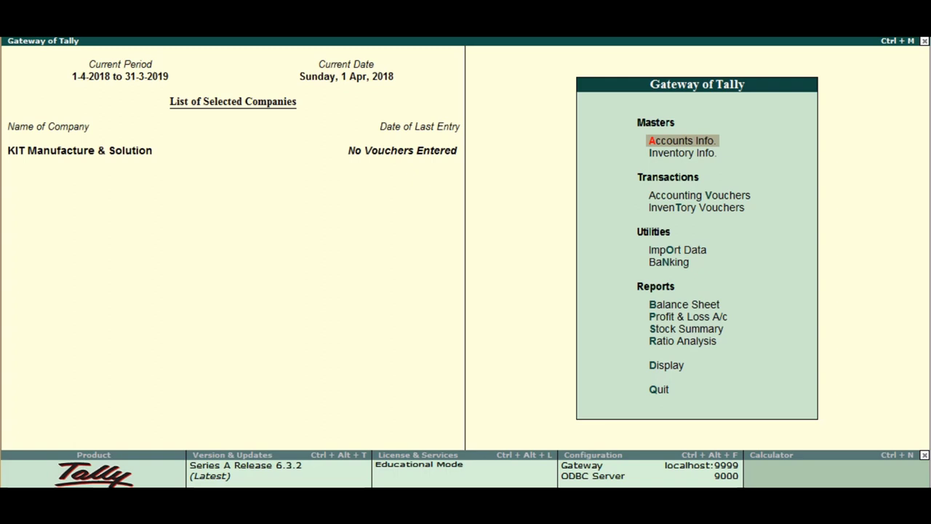
- Start a purchase voucher with supplier invoice number 1333 dated 1-Apr-2018
{"action": "key", "text": "Down"}
{"action": "key", "text": "Down"}
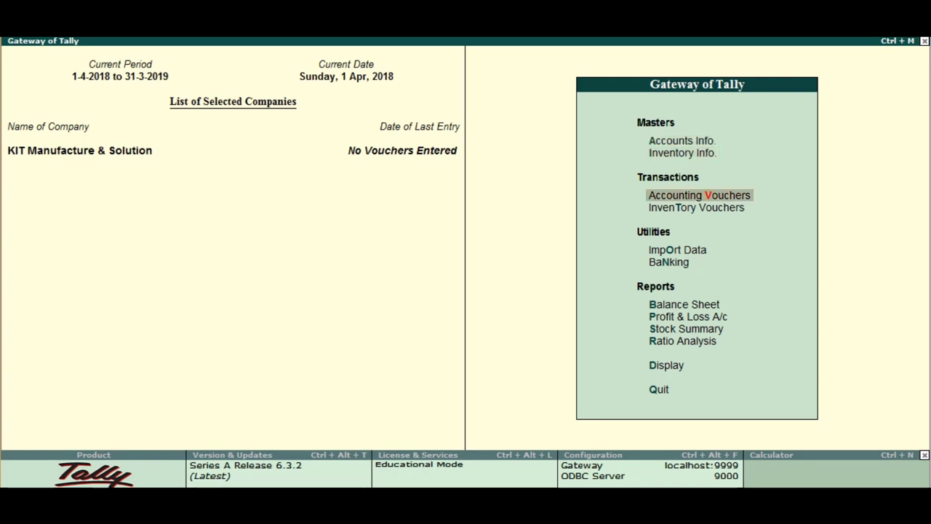
{"action": "key", "text": "Return"}
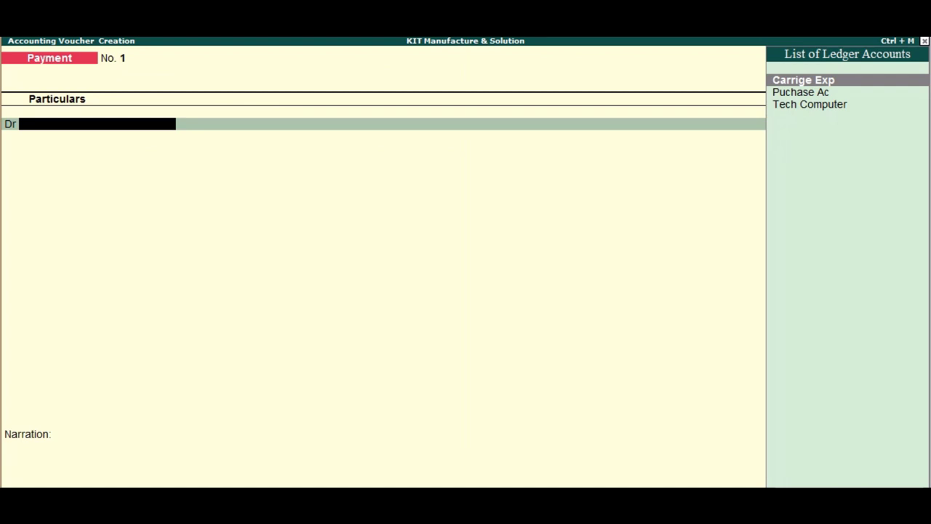
{"action": "key", "text": "F9"}
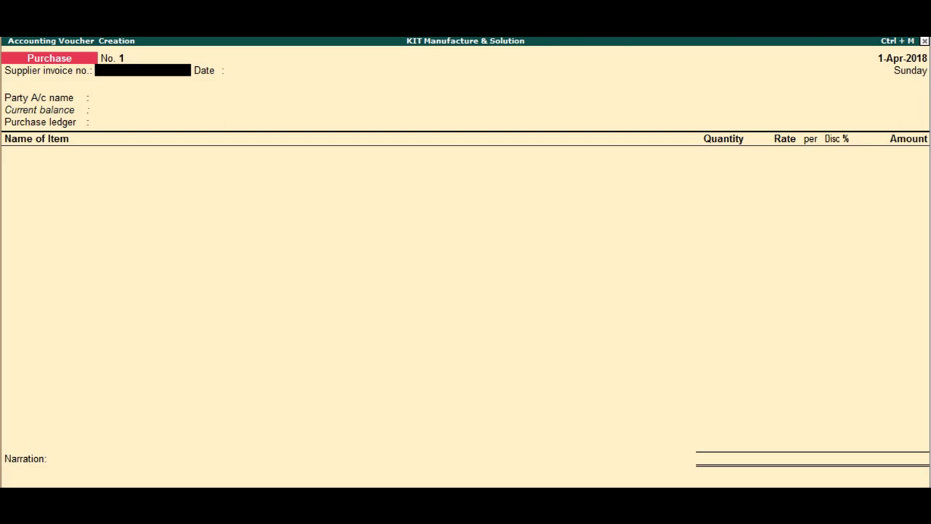
{"action": "type", "text": "1333"}
{"action": "key", "text": "Return"}
{"action": "key", "text": "Return"}
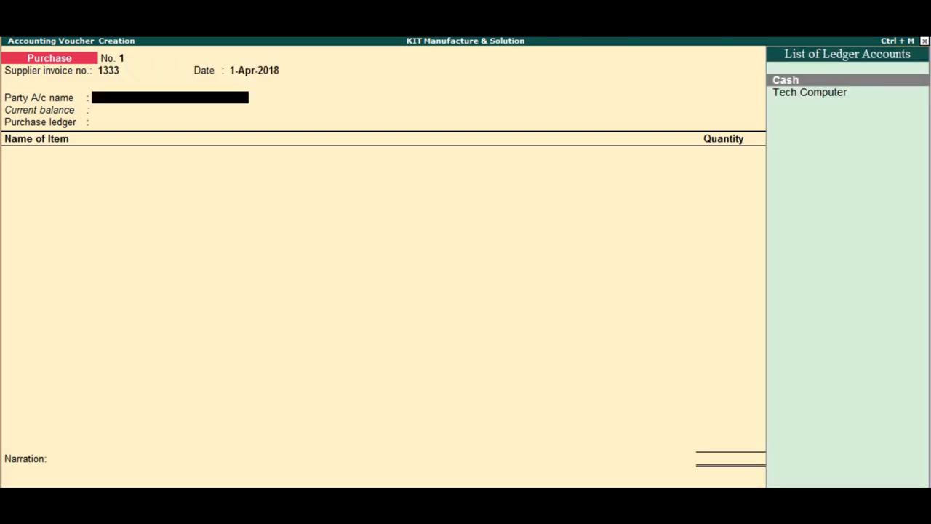
- Check the purchase details in the Excel sheet, and set the Tally voucher's party to Tech Computer and purchase ledger to Puchase Ac
{"action": "left_click", "coordinate": [814, 92]}
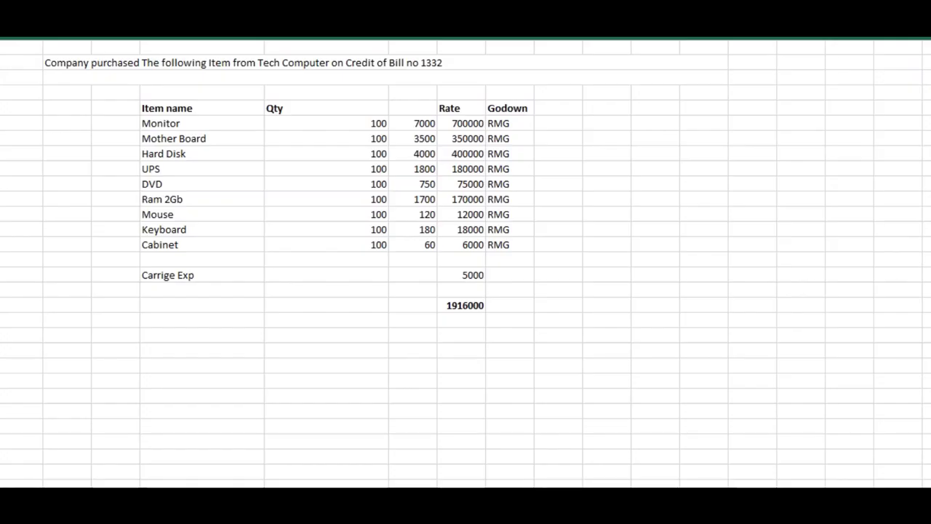
{"action": "left_click", "coordinate": [461, 275]}
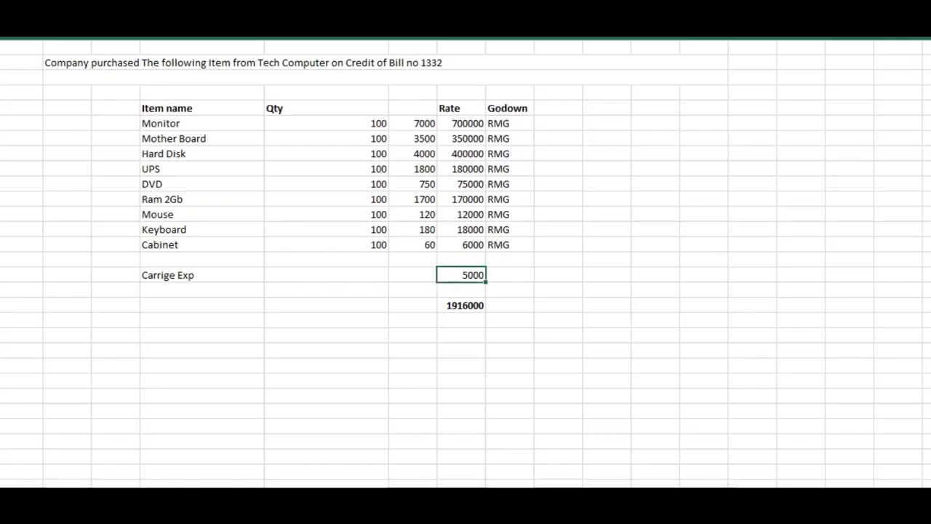
{"action": "left_click", "coordinate": [243, 63]}
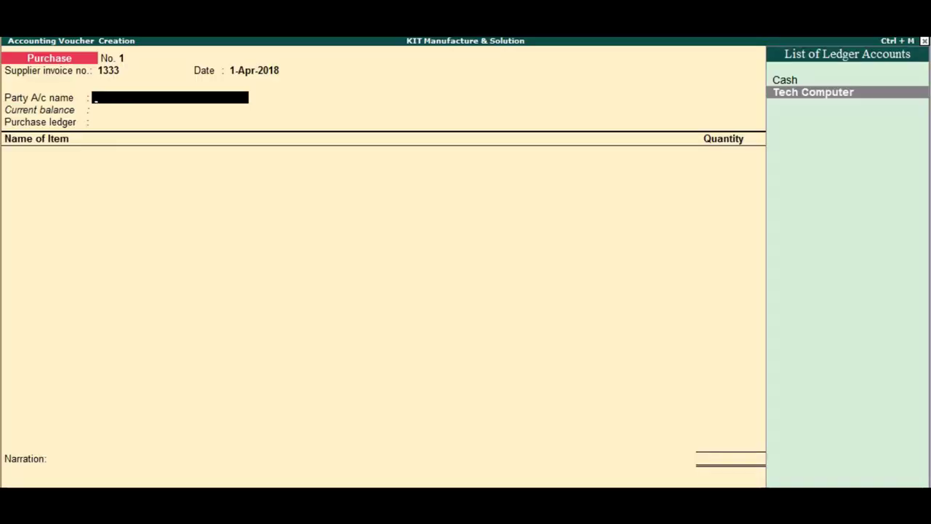
{"action": "key", "text": "Return"}
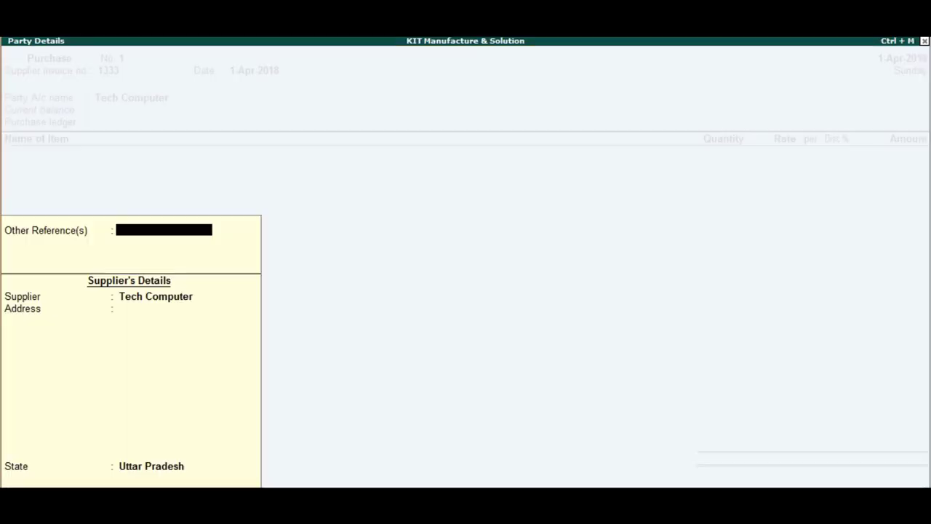
{"action": "key", "text": "Return"}
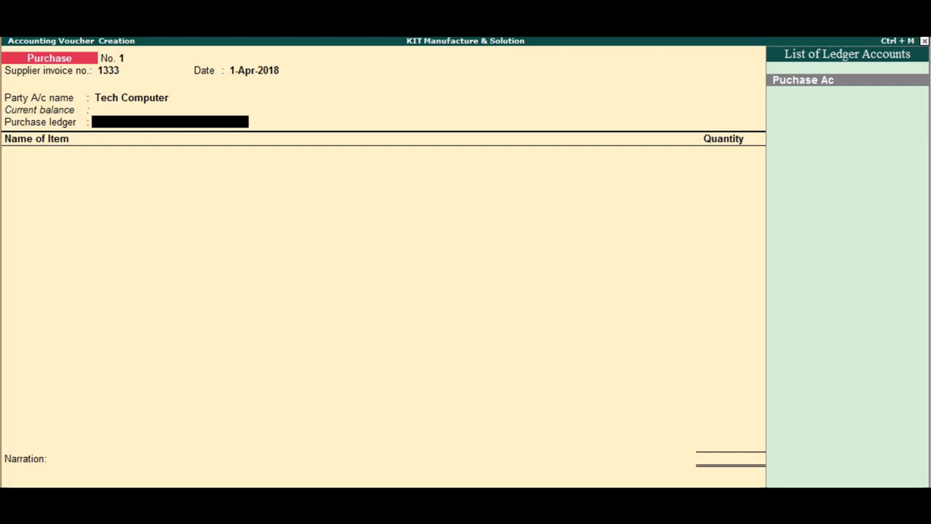
{"action": "key", "text": "Return"}
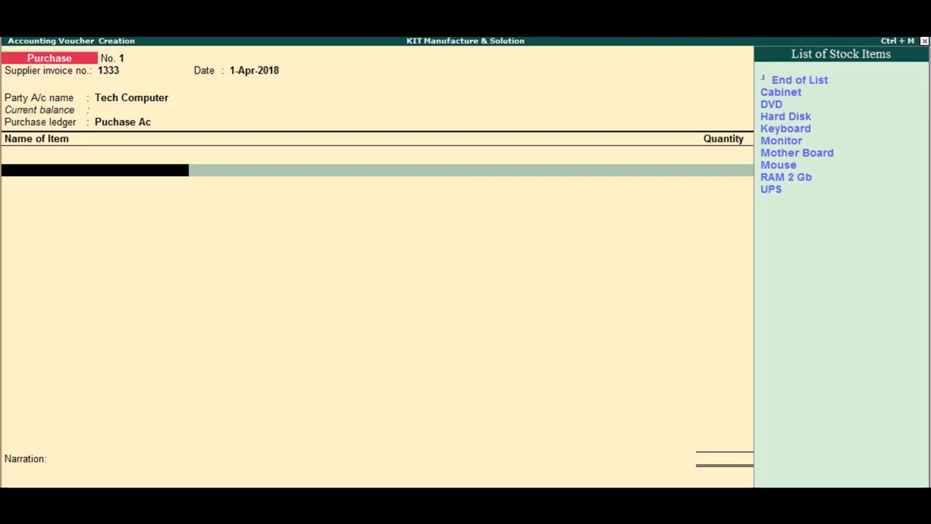
- Add Monitor as the first purchase item, allocating 100 PCS to location R.M.G at a rate of 7000
{"action": "type", "text": "m"}
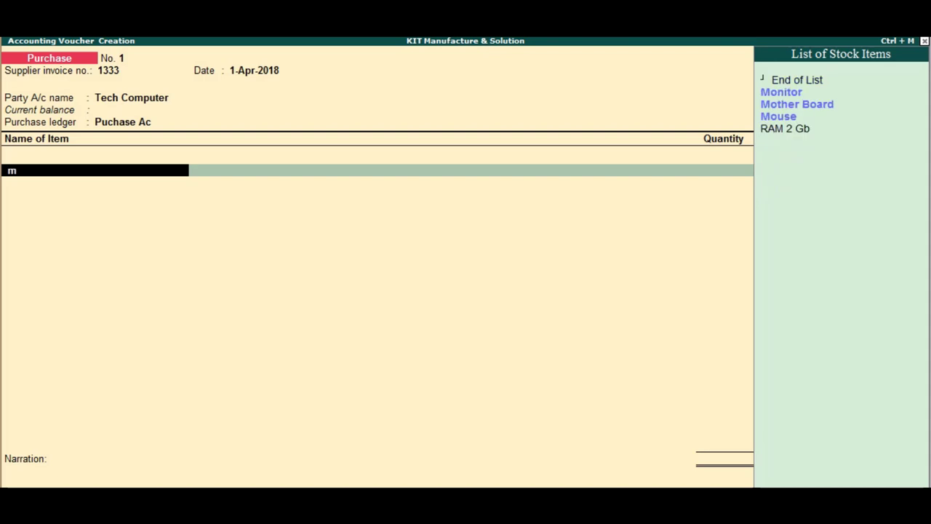
{"action": "key", "text": "Return"}
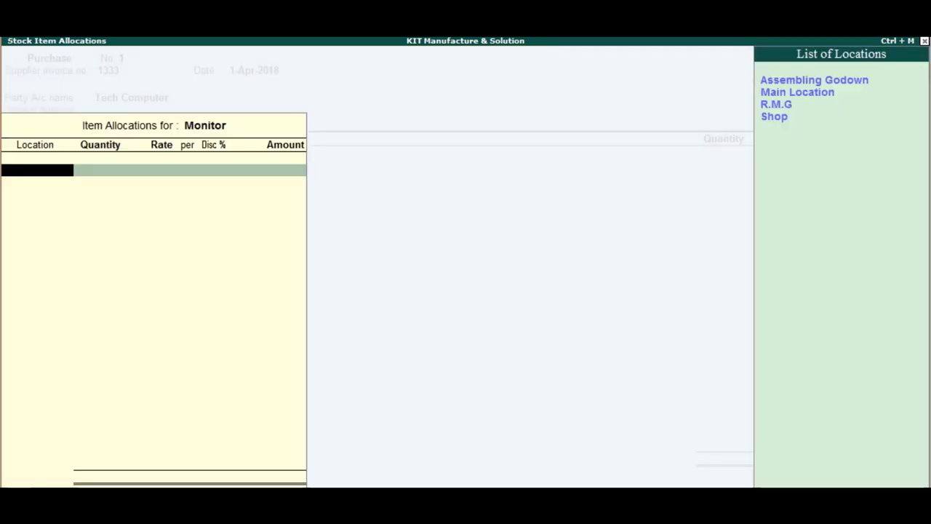
{"action": "key", "text": "Down"}
{"action": "key", "text": "Down"}
{"action": "key", "text": "Down"}
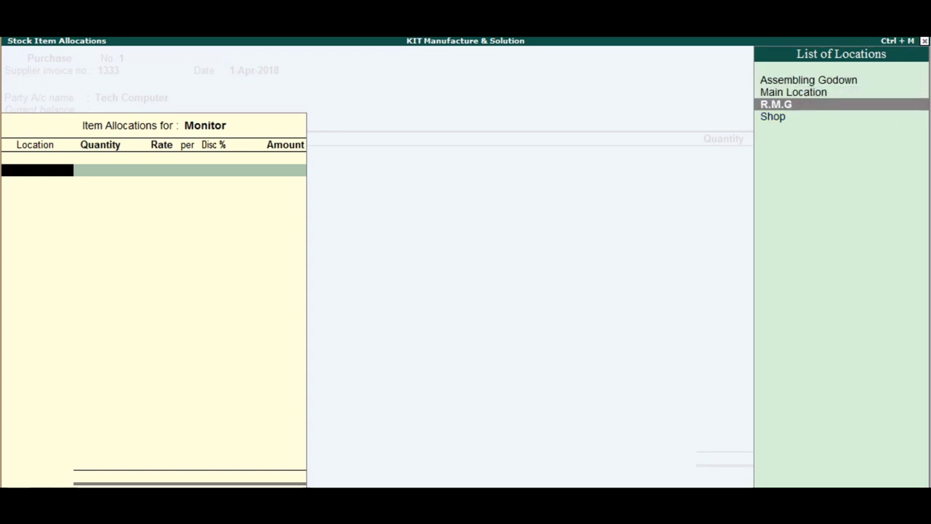
{"action": "key", "text": "Return"}
{"action": "type", "text": "100"}
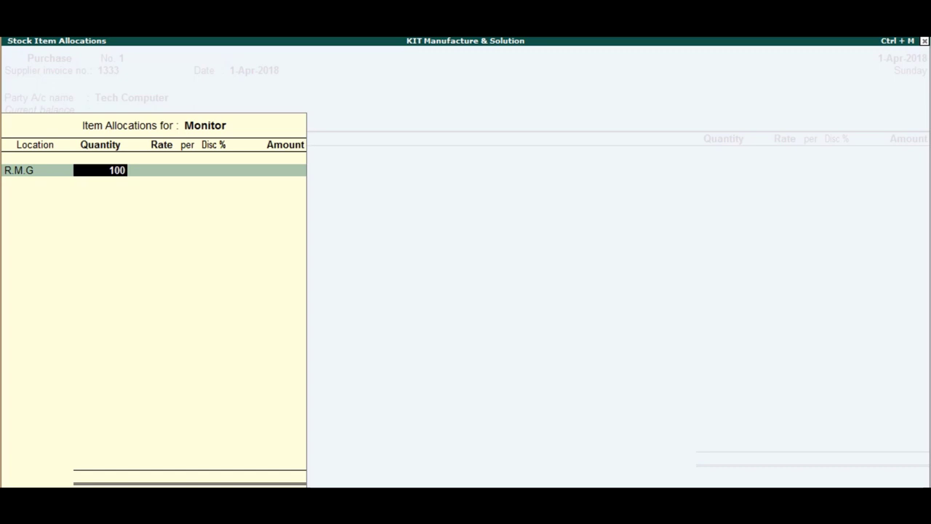
{"action": "key", "text": "Return"}
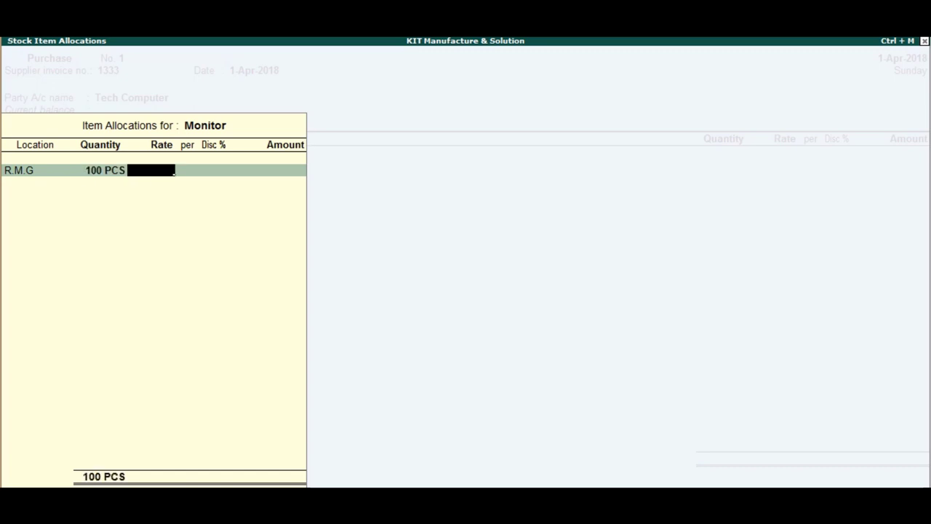
{"action": "type", "text": "7000"}
{"action": "key", "text": "Return"}
{"action": "key", "text": "Return"}
{"action": "key", "text": "Return"}
{"action": "key", "text": "Return"}
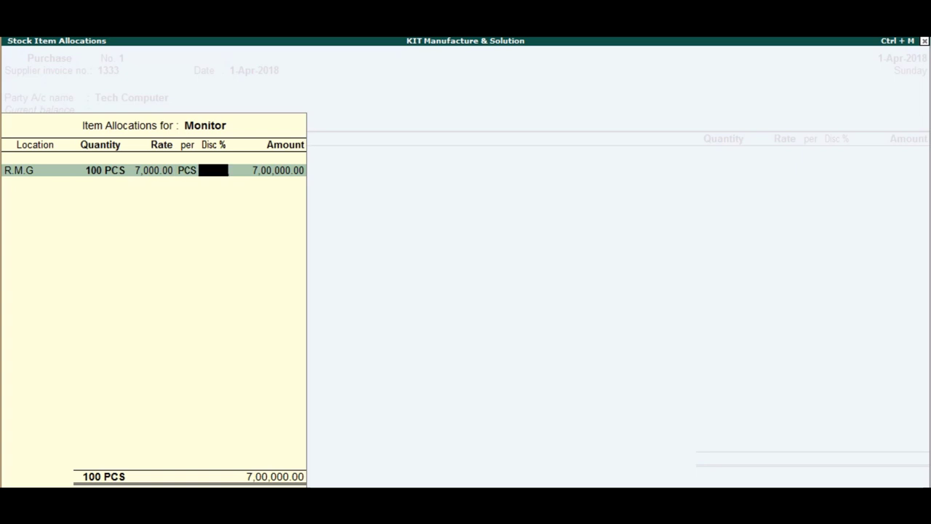
{"action": "key", "text": "Return"}
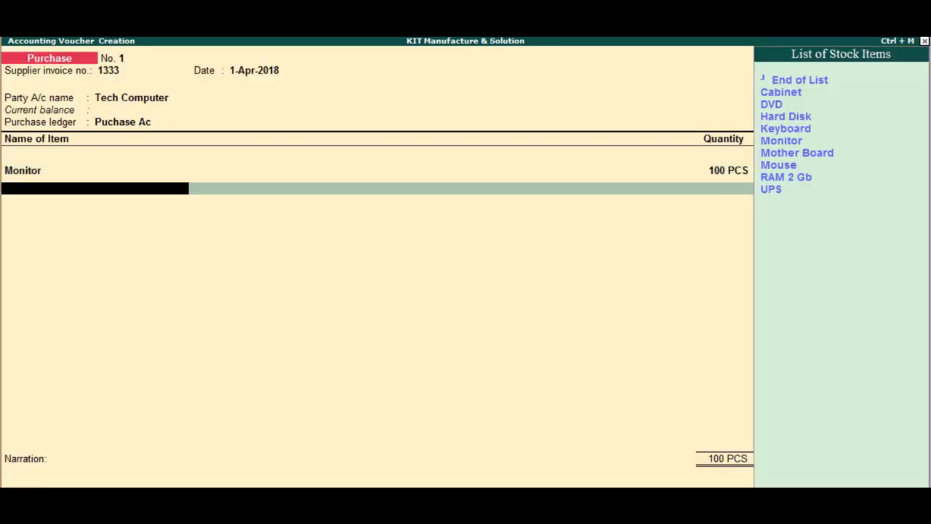
- Add Mother Board to the purchase voucher with 100 PCS in location R.M.G at a rate of 3500
{"action": "type", "text": "m"}
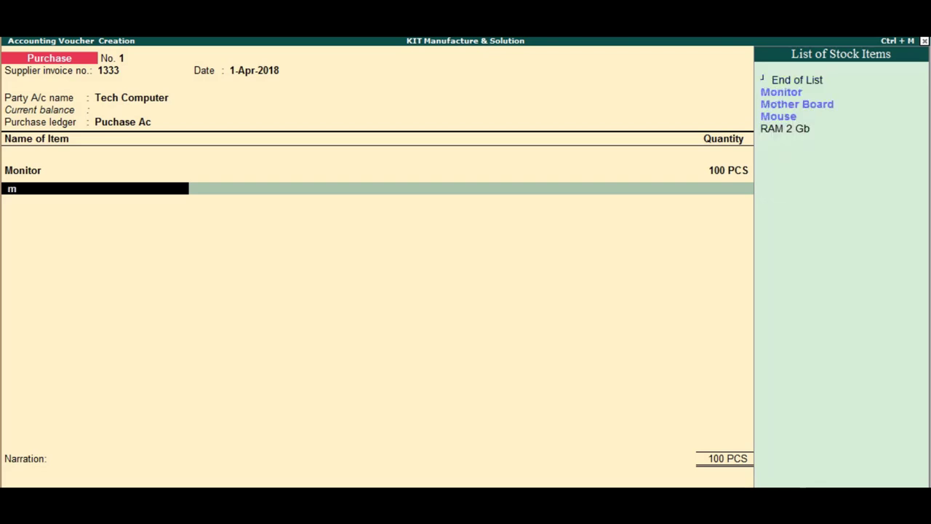
{"action": "key", "text": "Down"}
{"action": "key", "text": "Return"}
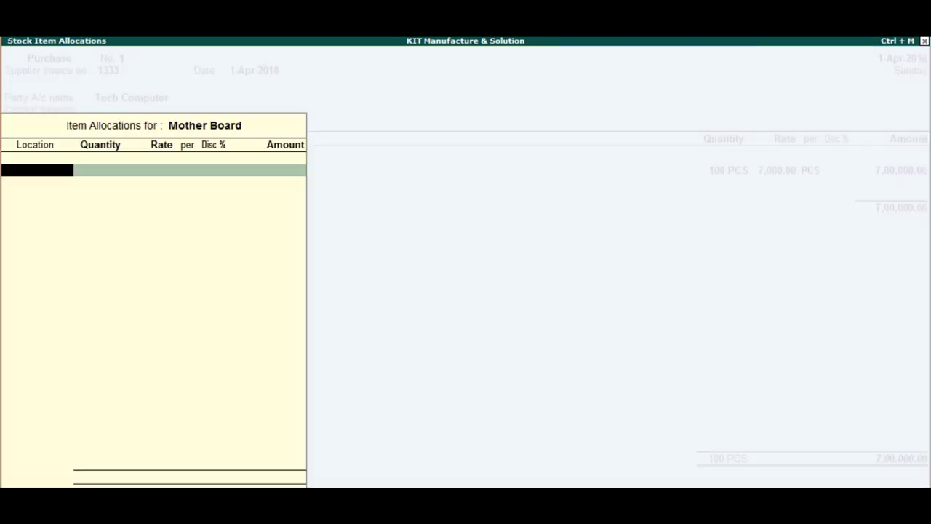
{"action": "type", "text": "r"}
{"action": "key", "text": "Return"}
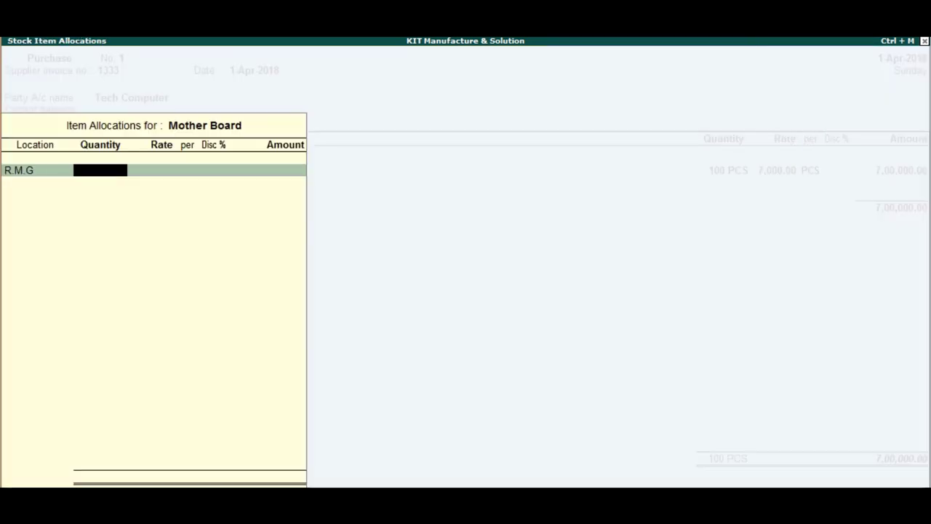
{"action": "type", "text": "100"}
{"action": "key", "text": "Return"}
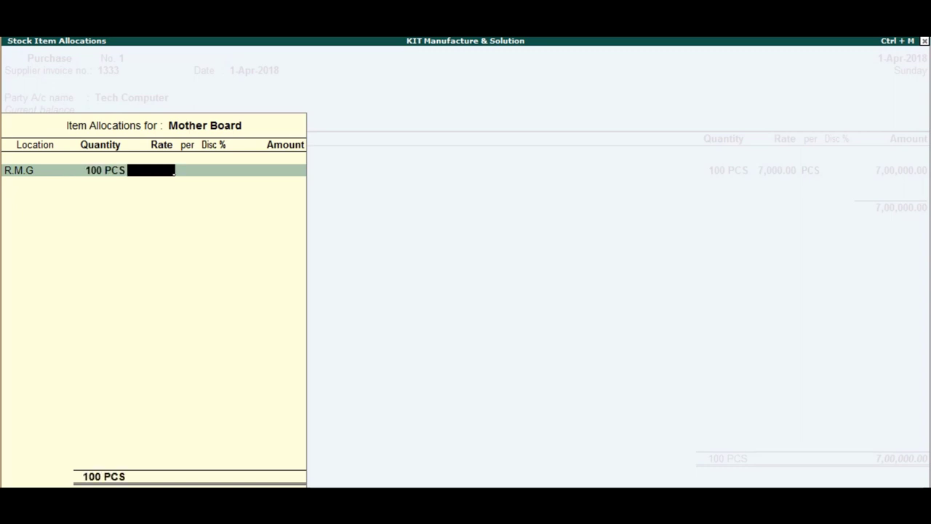
{"action": "type", "text": "3500"}
{"action": "key", "text": "Return"}
{"action": "key", "text": "Return"}
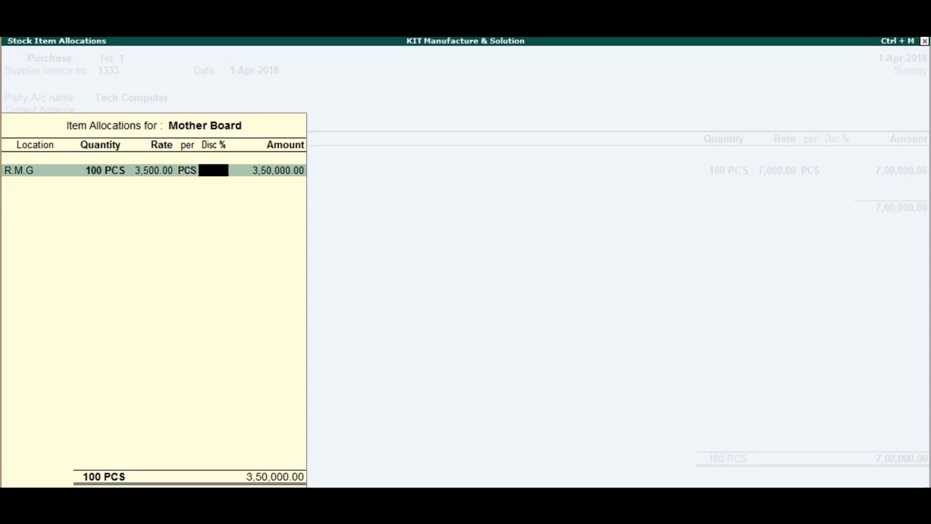
{"action": "key", "text": "Return"}
{"action": "key", "text": "Return"}
{"action": "key", "text": "Return"}
{"action": "key", "text": "Return"}
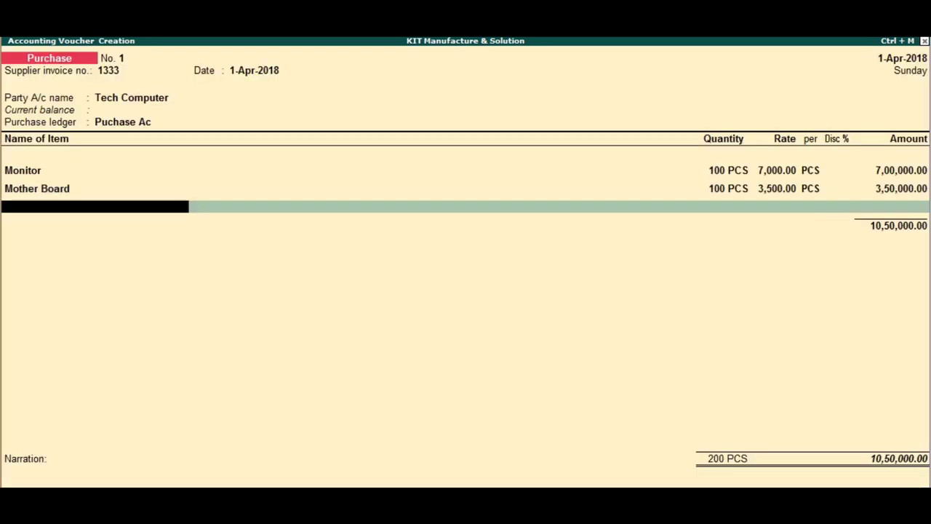
- Add Hard Disk to the purchase voucher with 100 PCS in location R.M.G at a rate of 4000
{"action": "type", "text": "H"}
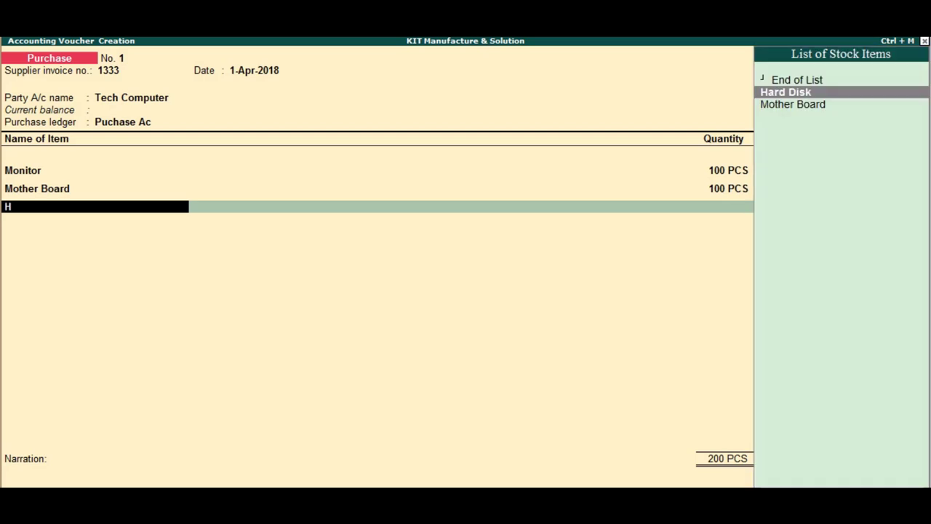
{"action": "key", "text": "Return"}
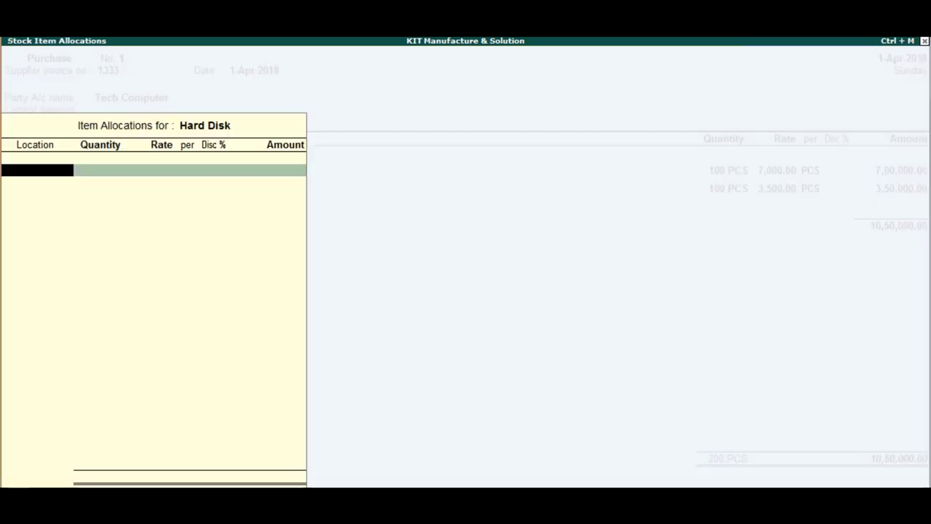
{"action": "type", "text": "R"}
{"action": "key", "text": "Return"}
{"action": "type", "text": "100"}
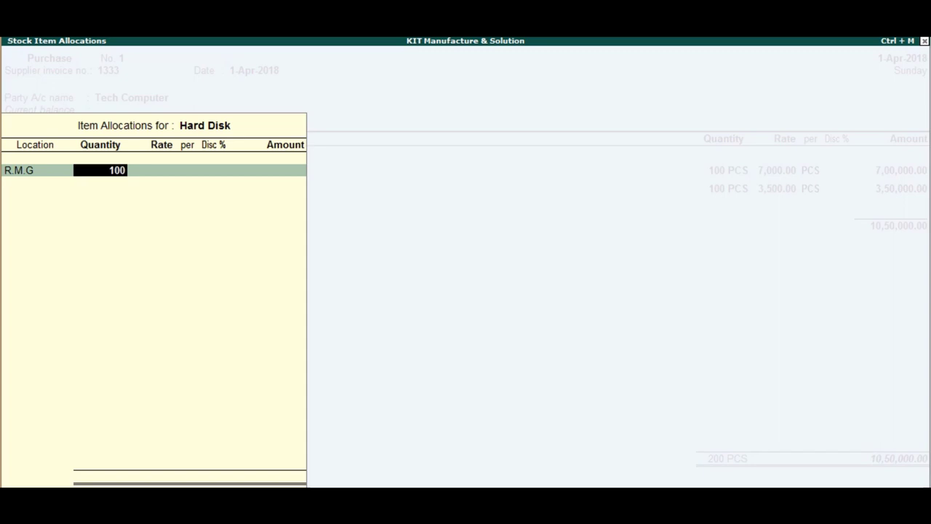
{"action": "key", "text": "Return"}
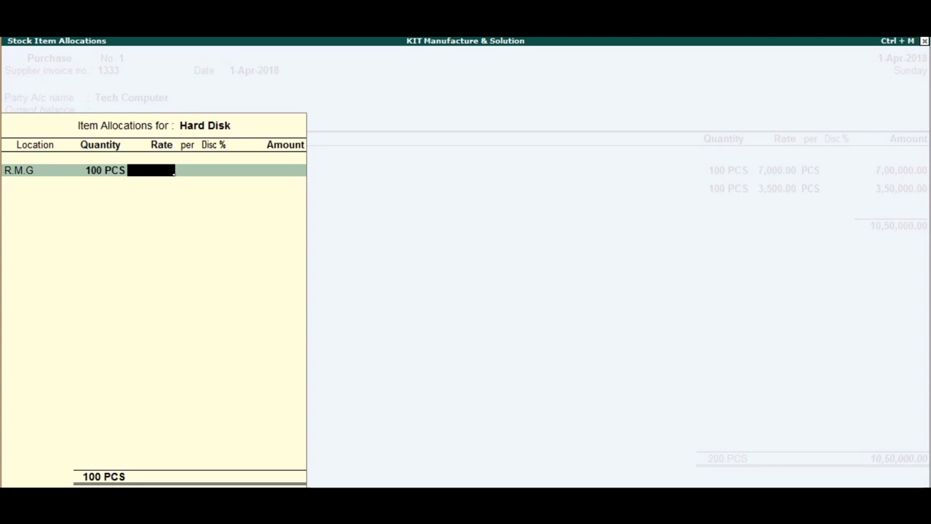
{"action": "type", "text": "4000"}
{"action": "key", "text": "Return"}
{"action": "key", "text": "Return"}
{"action": "key", "text": "Return"}
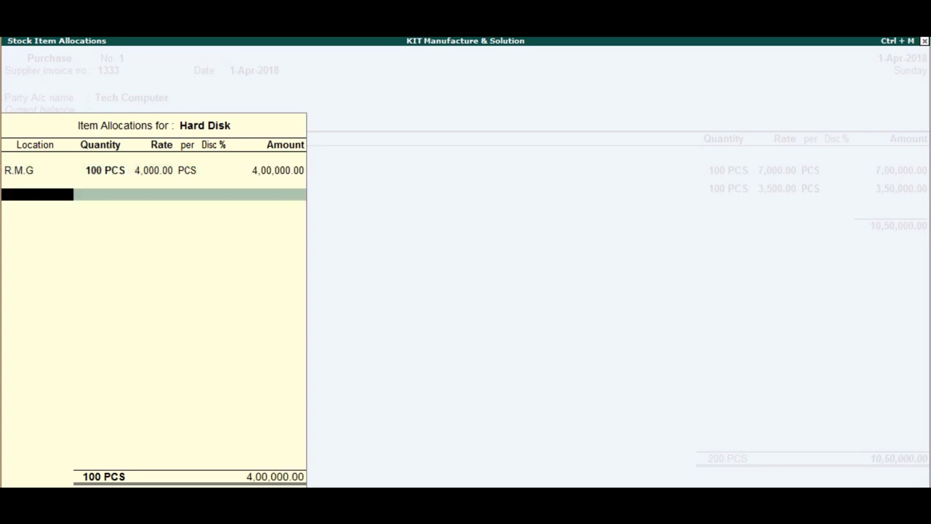
{"action": "key", "text": "Return"}
{"action": "key", "text": "Return"}
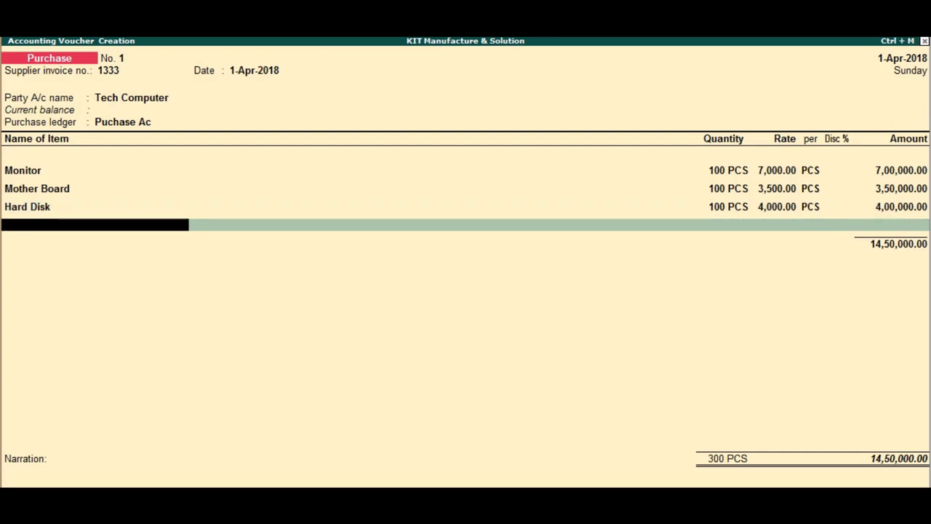
- Add UPS to the purchase voucher with 100 PCS in location R.M.G at a rate of 1800
{"action": "type", "text": "U"}
{"action": "key", "text": "Return"}
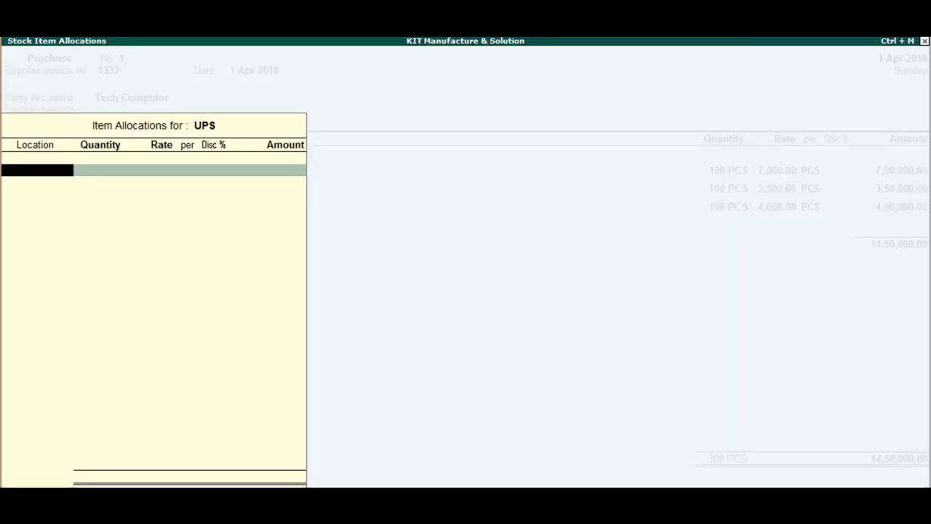
{"action": "key", "text": "Return"}
{"action": "type", "text": "100"}
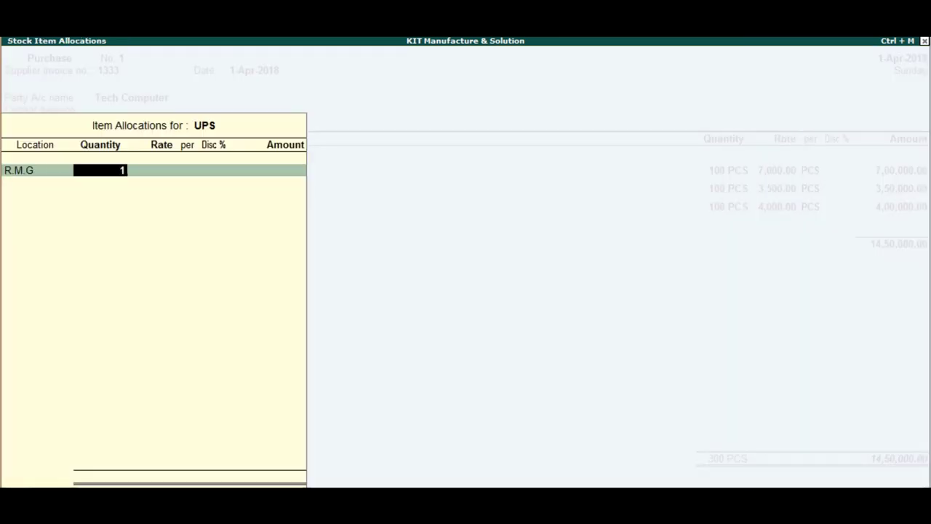
{"action": "key", "text": "Return"}
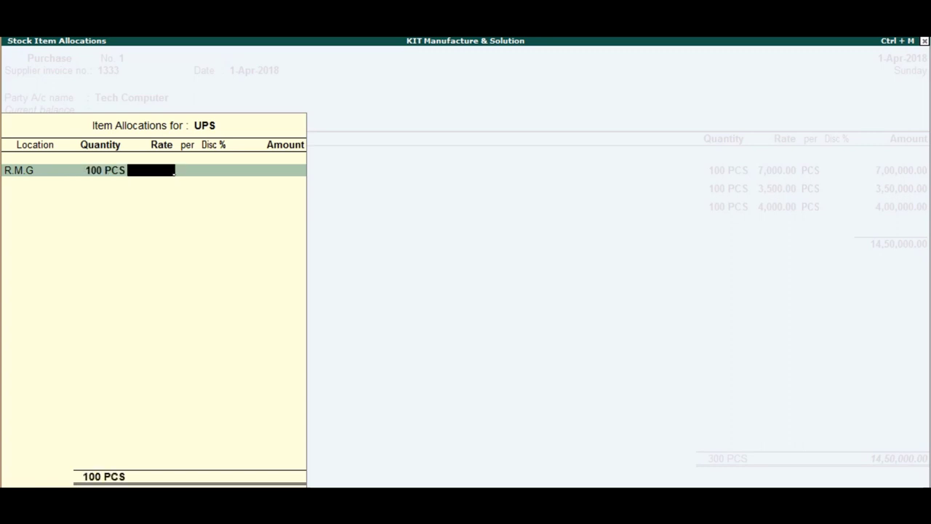
{"action": "type", "text": "1800"}
{"action": "key", "text": "Return"}
{"action": "key", "text": "Return"}
{"action": "key", "text": "Return"}
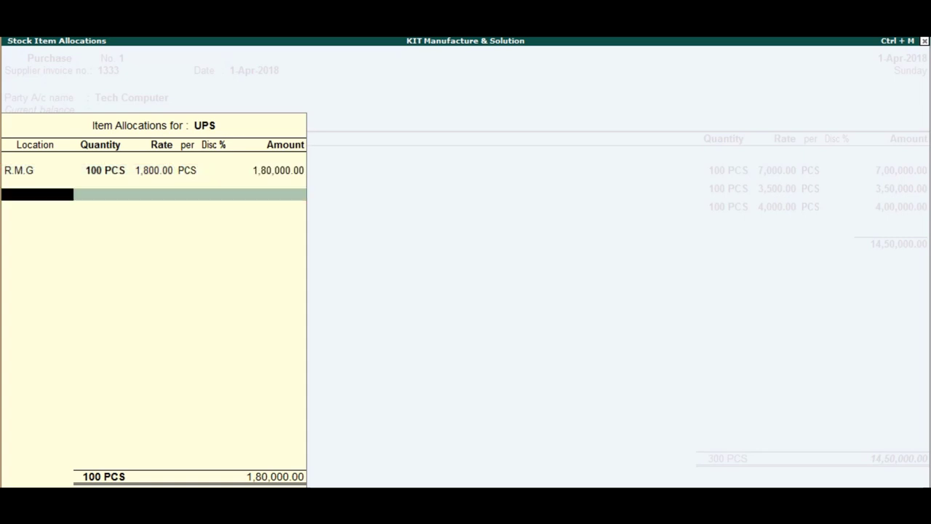
{"action": "key", "text": "Return"}
{"action": "key", "text": "Return"}
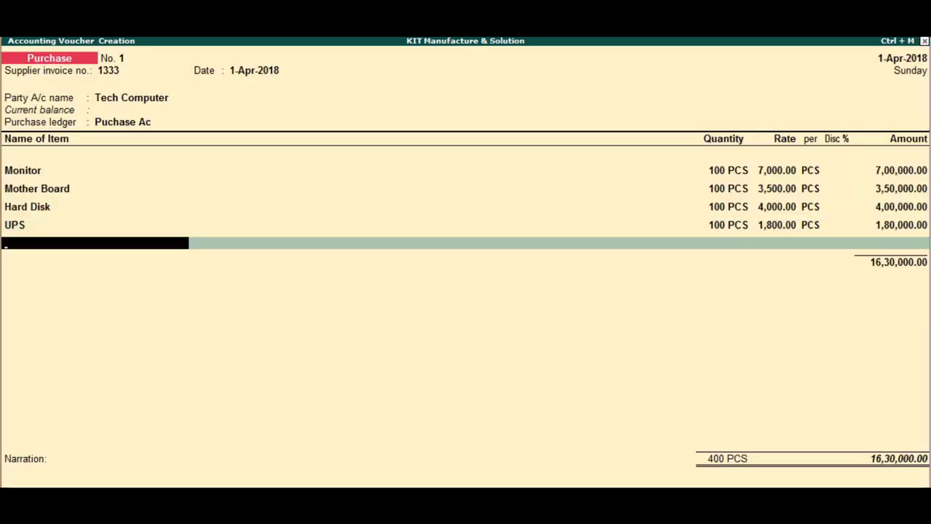
- Add DVD to the purchase voucher with 100 PCS in location R.M.G at a rate of 750
{"action": "type", "text": "D"}
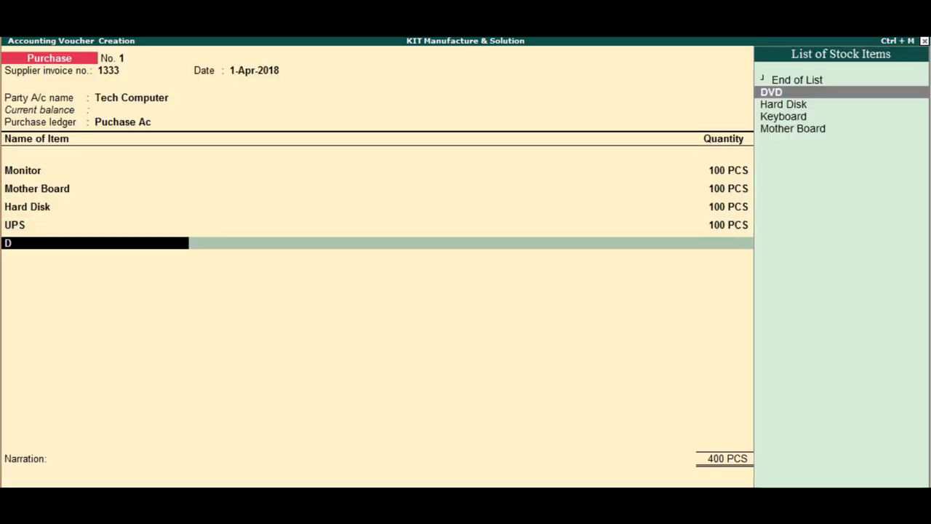
{"action": "key", "text": "Return"}
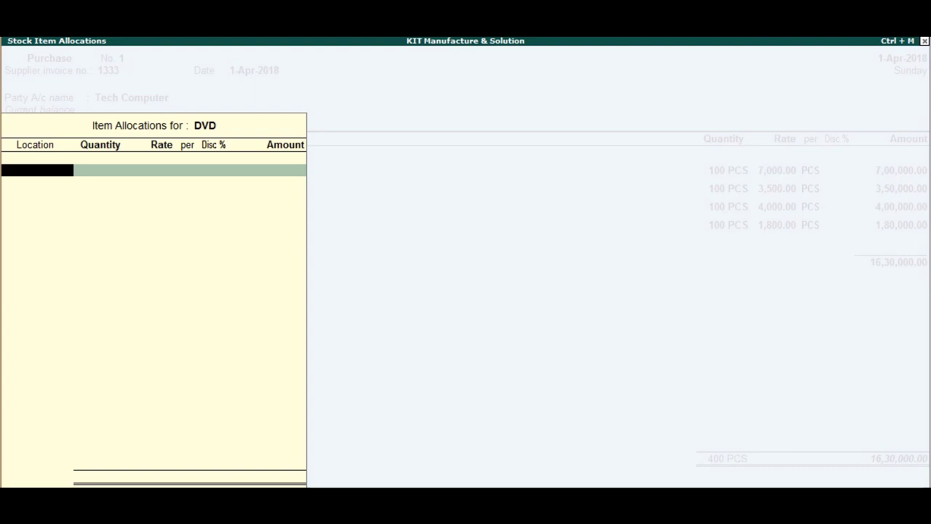
{"action": "type", "text": "R"}
{"action": "key", "text": "Return"}
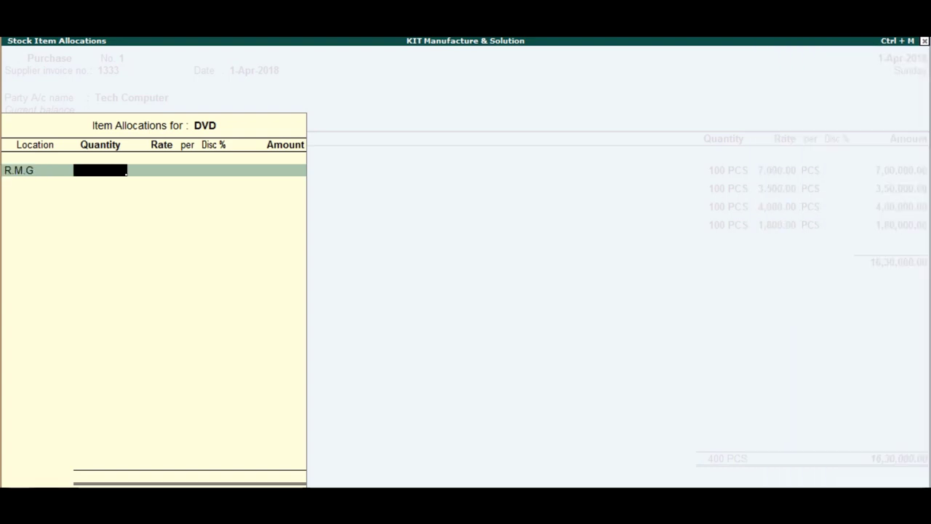
{"action": "type", "text": "100"}
{"action": "key", "text": "Return"}
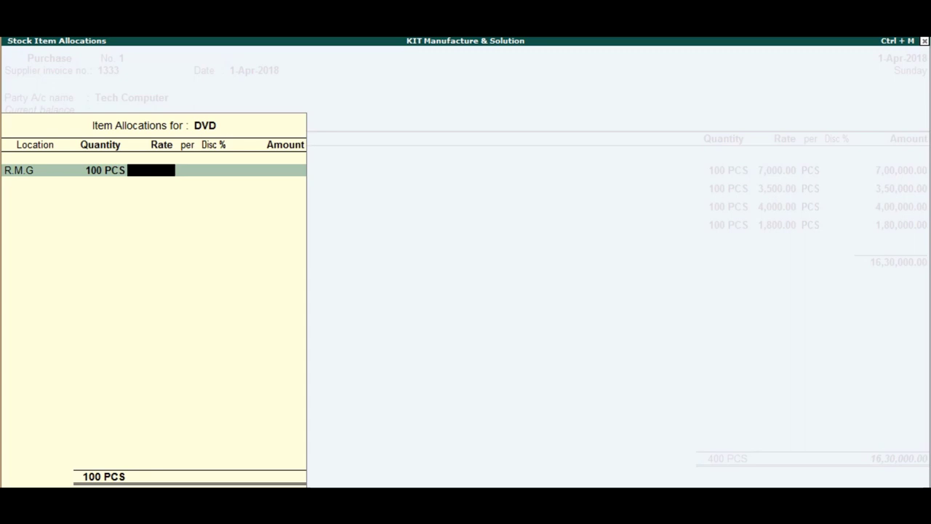
{"action": "type", "text": "750"}
{"action": "key", "text": "Return"}
{"action": "key", "text": "Return"}
{"action": "key", "text": "Return"}
{"action": "key", "text": "Return"}
{"action": "key", "text": "Return"}
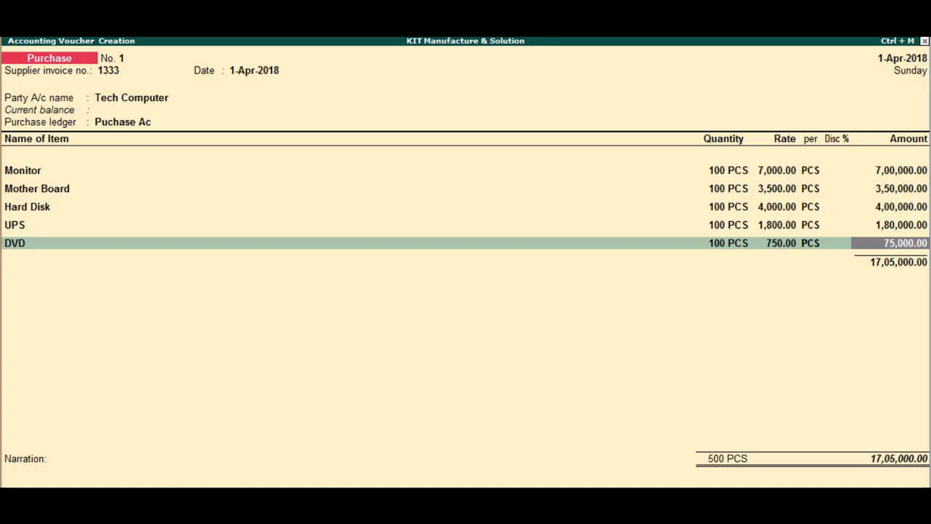
- Add RAM 2 Gb to the purchase voucher with 100 PCS in location R.M.G at a rate of 1700
{"action": "key", "text": "Return"}
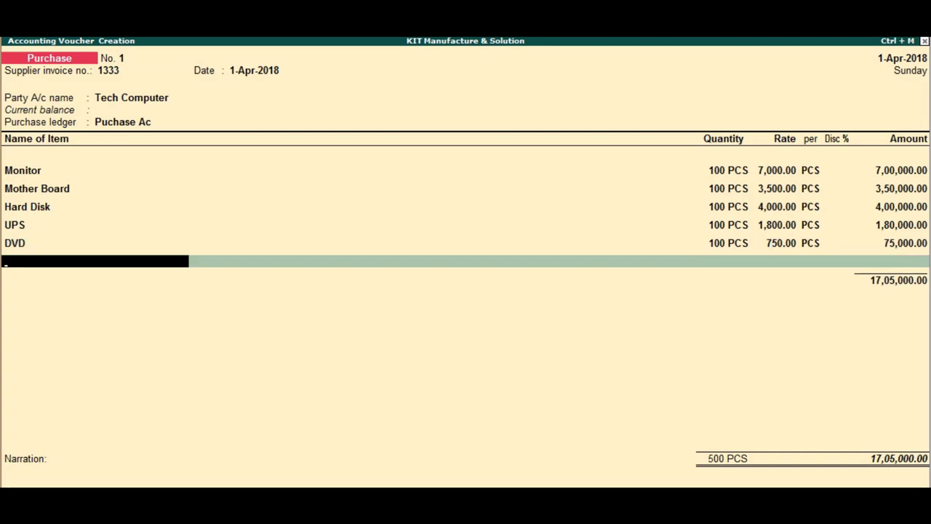
{"action": "type", "text": "R"}
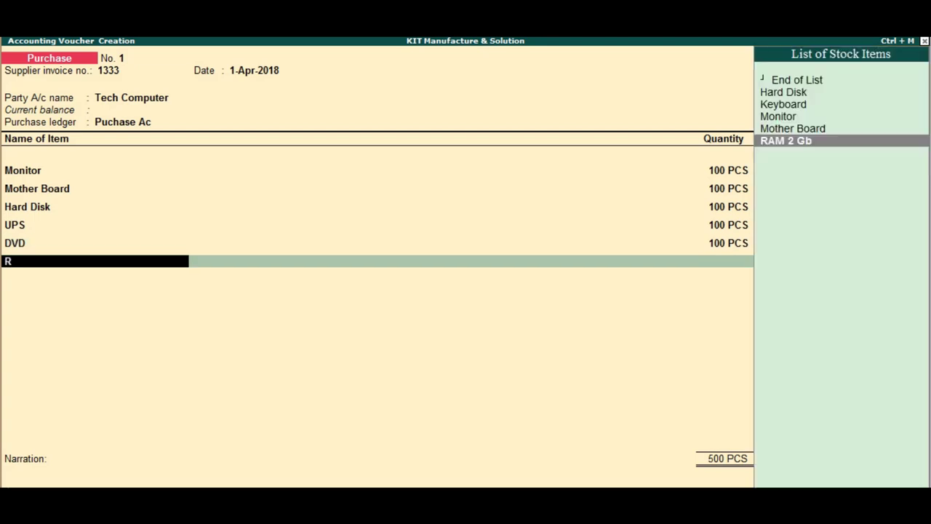
{"action": "key", "text": "Return"}
{"action": "type", "text": "R"}
{"action": "key", "text": "Return"}
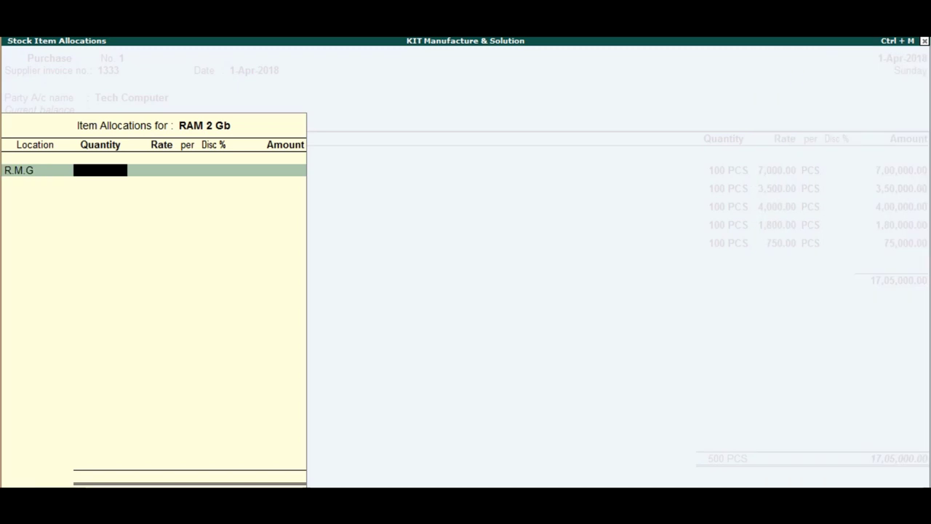
{"action": "type", "text": "100"}
{"action": "key", "text": "Return"}
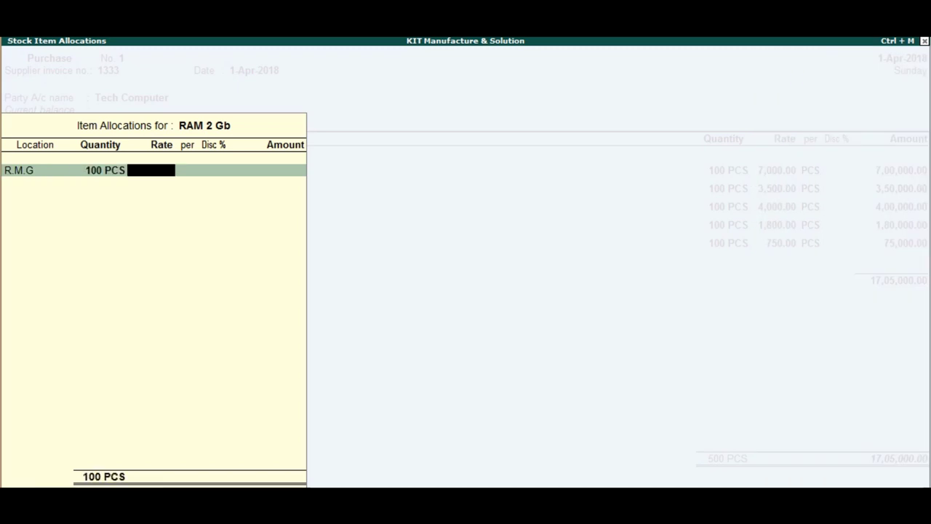
{"action": "type", "text": "1700"}
{"action": "key", "text": "Return"}
{"action": "key", "text": "Return"}
{"action": "key", "text": "Return"}
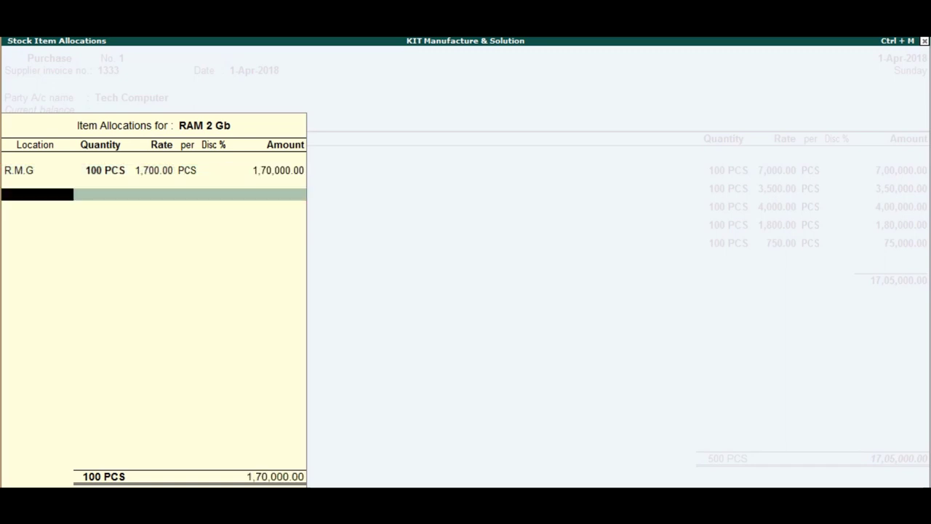
{"action": "key", "text": "Return"}
{"action": "key", "text": "Return"}
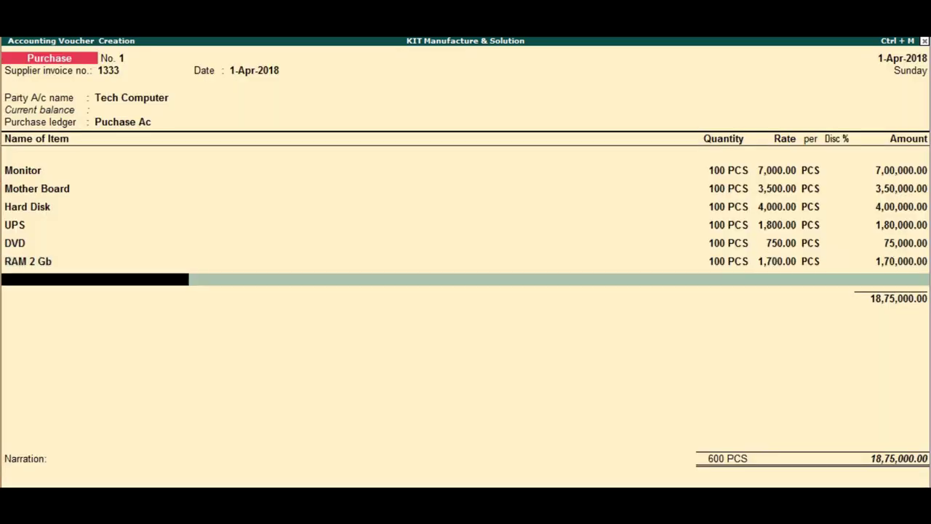
- Add Mouse to the purchase voucher with 100 PCS in location R.M.G at a rate of 120
{"action": "type", "text": "M"}
{"action": "key", "text": "Return"}
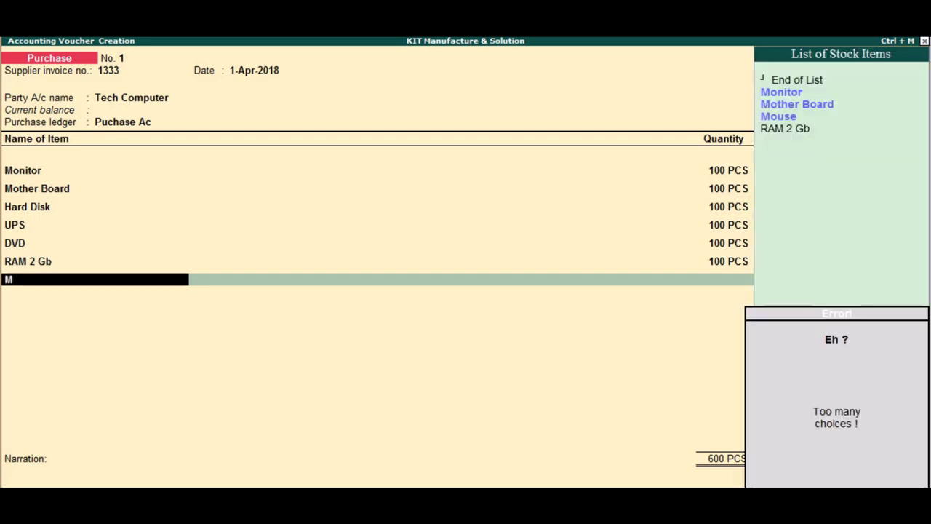
{"action": "key", "text": "Down"}
{"action": "key", "text": "Down"}
{"action": "key", "text": "Down"}
{"action": "key", "text": "Return"}
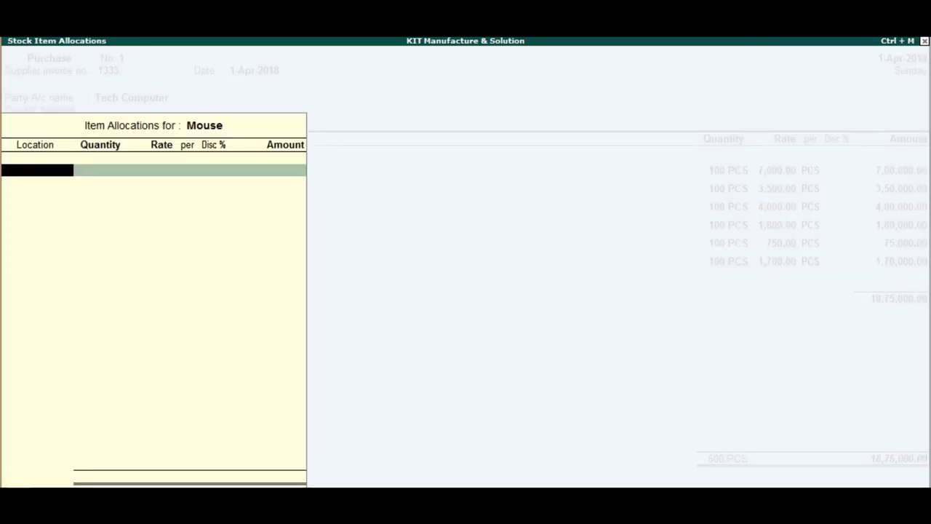
{"action": "key", "text": "Return"}
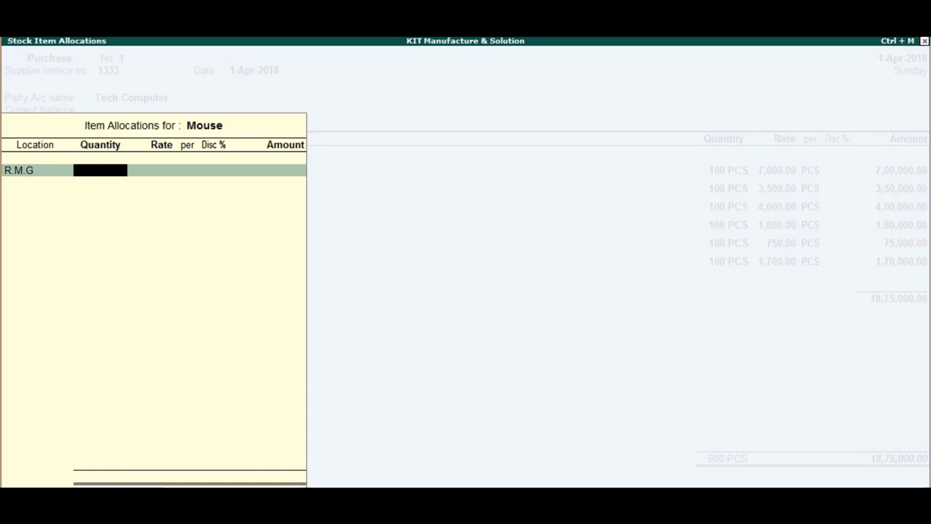
{"action": "type", "text": "100"}
{"action": "key", "text": "Return"}
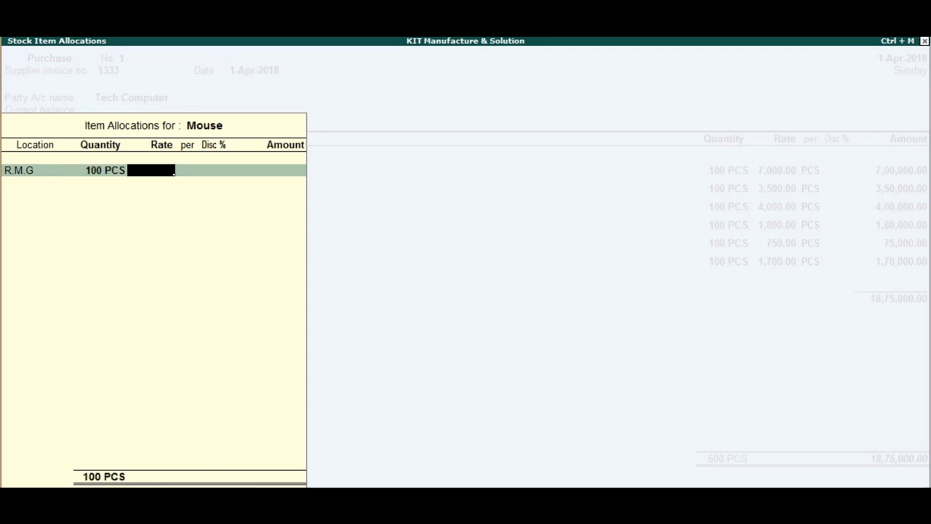
{"action": "type", "text": "120"}
{"action": "key", "text": "Return"}
{"action": "key", "text": "Return"}
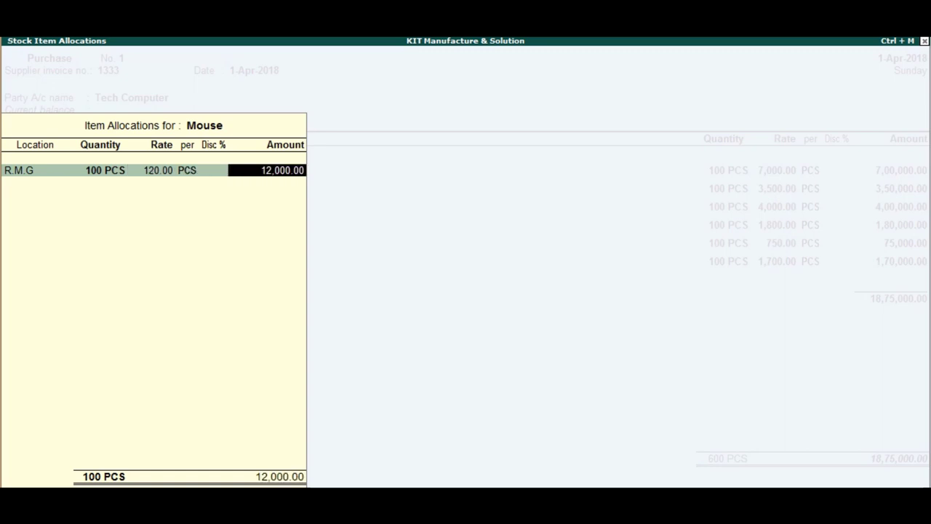
{"action": "key", "text": "Return"}
{"action": "key", "text": "Return"}
{"action": "key", "text": "Return"}
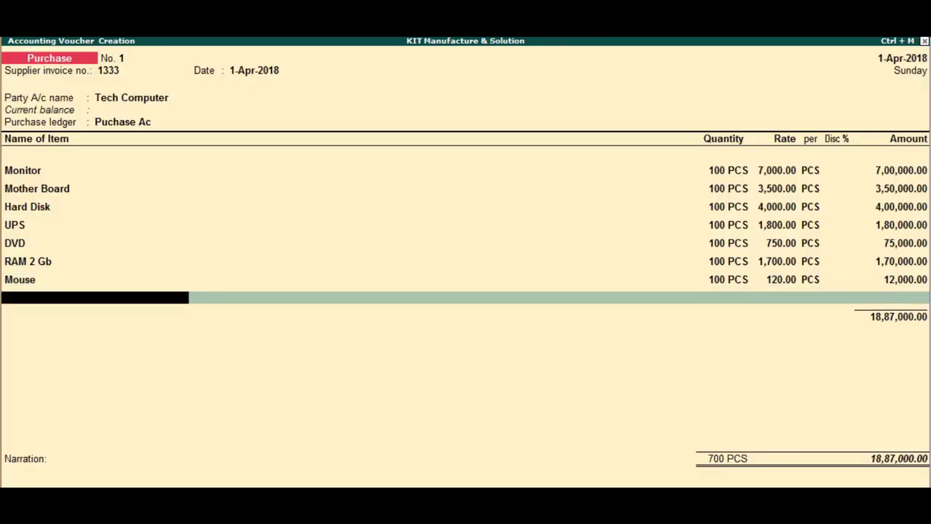
- Add Keyboard to the purchase voucher with 100 PCS in location R.M.G at a rate of 180
{"action": "type", "text": "K"}
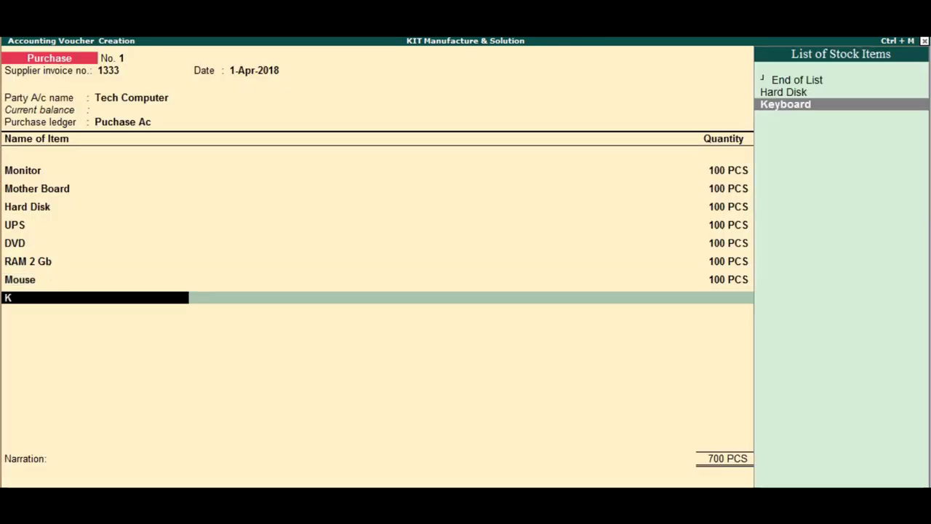
{"action": "key", "text": "Return"}
{"action": "type", "text": "R"}
{"action": "key", "text": "Return"}
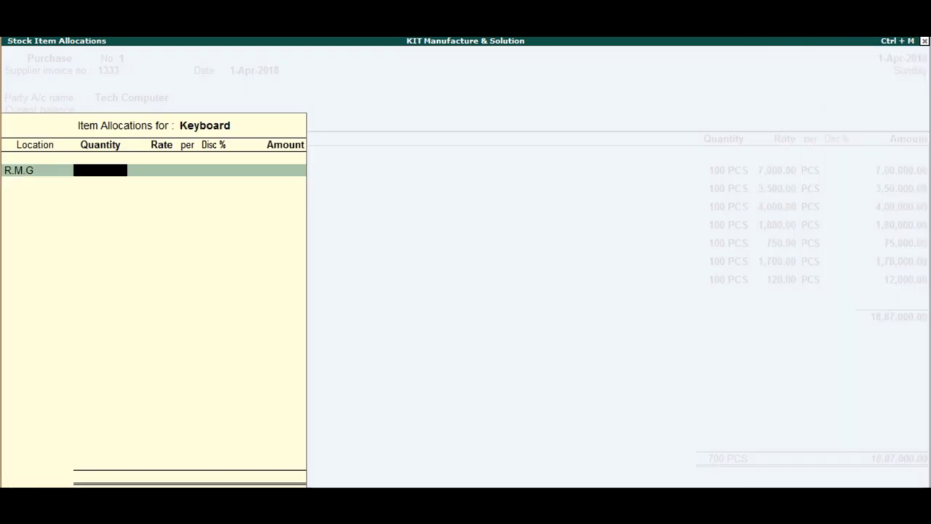
{"action": "type", "text": "100"}
{"action": "key", "text": "Return"}
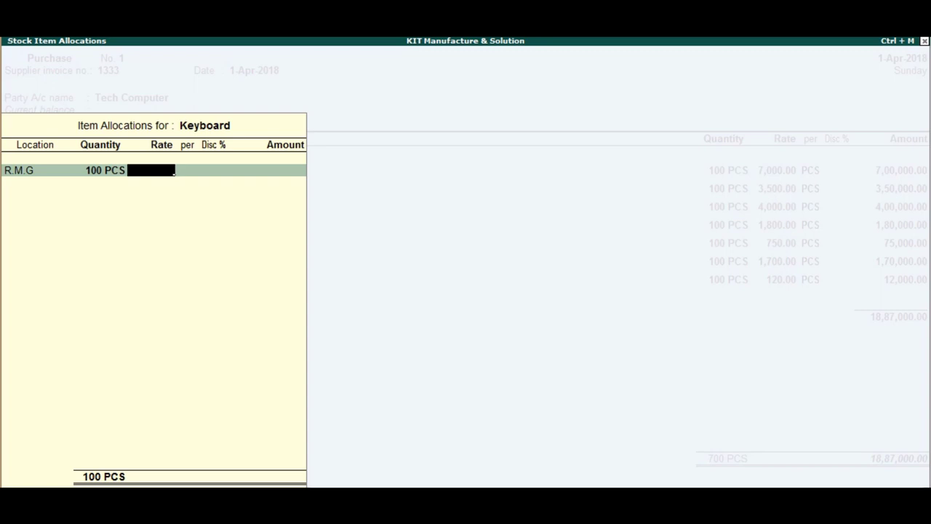
{"action": "type", "text": "180"}
{"action": "key", "text": "Return"}
{"action": "key", "text": "Return"}
{"action": "key", "text": "Return"}
{"action": "key", "text": "Return"}
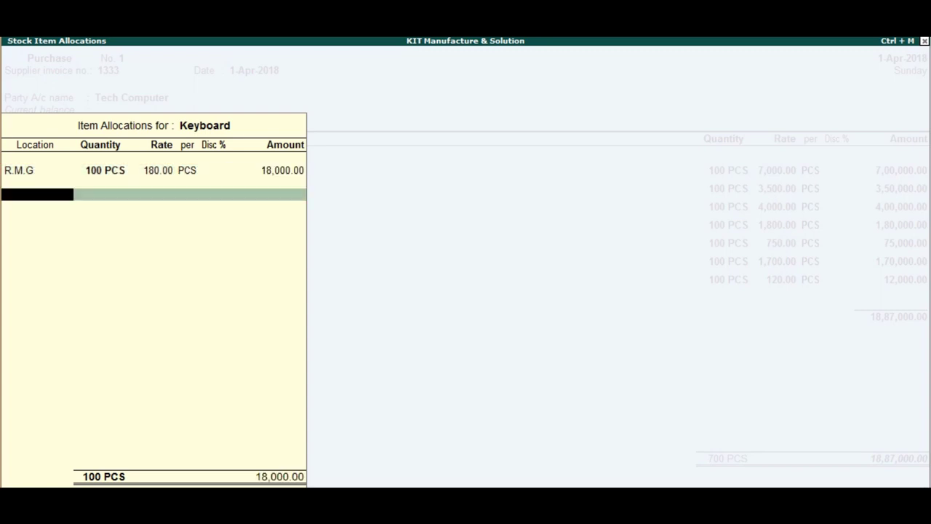
{"action": "key", "text": "Return"}
{"action": "key", "text": "Return"}
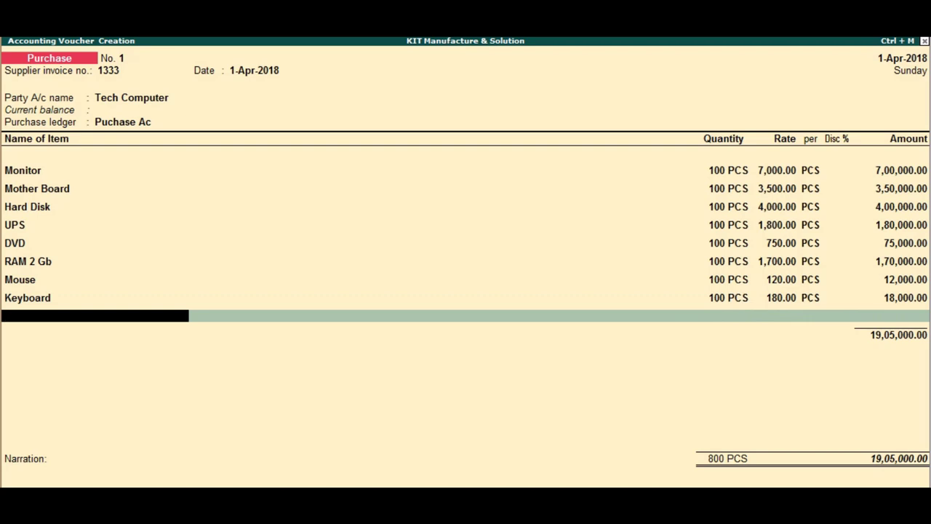
- Add Cabinet to the purchase voucher with 100 PCS in location R.M.G at a rate of 80
{"action": "type", "text": "C"}
{"action": "key", "text": "Return"}
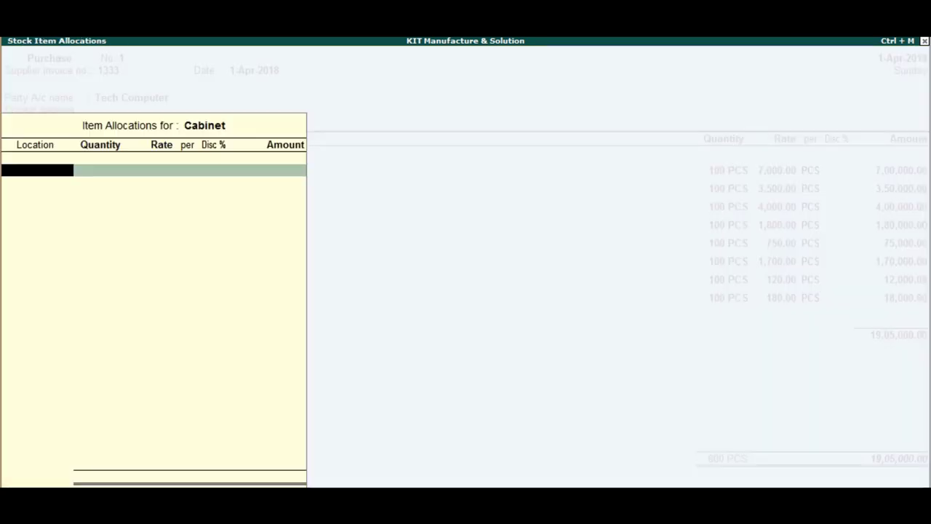
{"action": "type", "text": "t"}
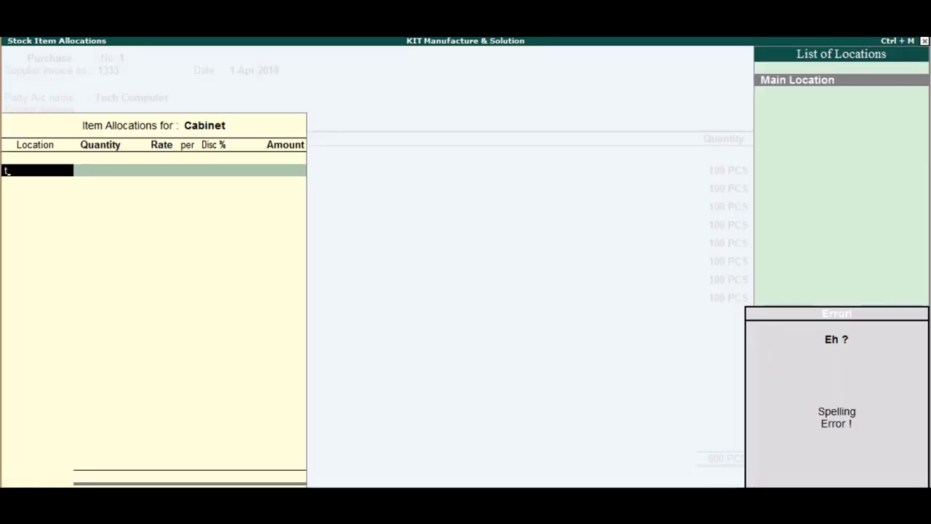
{"action": "key", "text": "BackSpace"}
{"action": "type", "text": "r"}
{"action": "key", "text": "Return"}
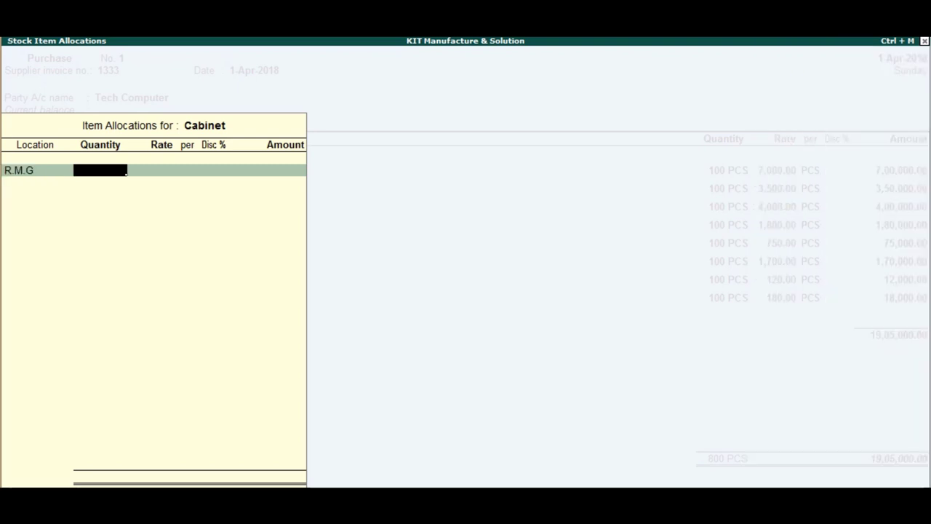
{"action": "type", "text": "100"}
{"action": "key", "text": "Return"}
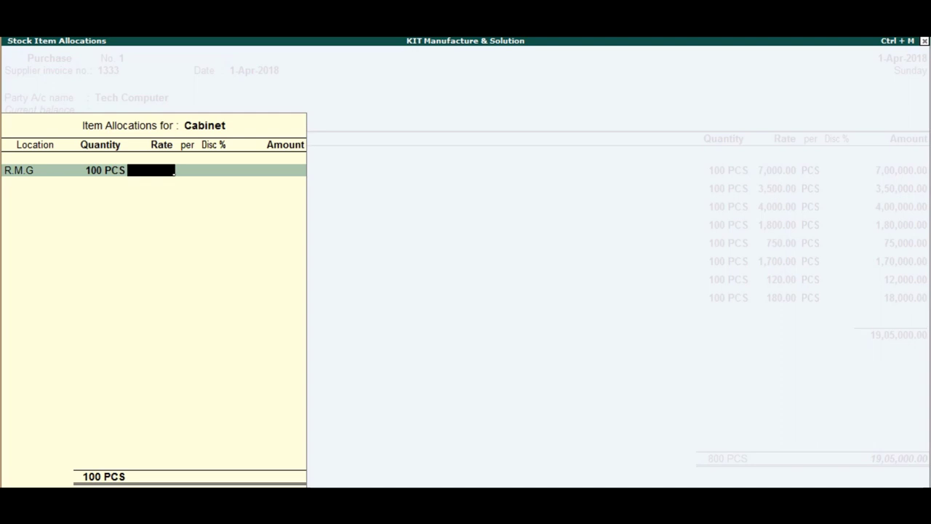
{"action": "type", "text": "18"}
{"action": "key", "text": "BackSpace"}
{"action": "key", "text": "BackSpace"}
{"action": "type", "text": "80"}
{"action": "key", "text": "Return"}
{"action": "key", "text": "Return"}
{"action": "key", "text": "Return"}
{"action": "key", "text": "Return"}
{"action": "key", "text": "Return"}
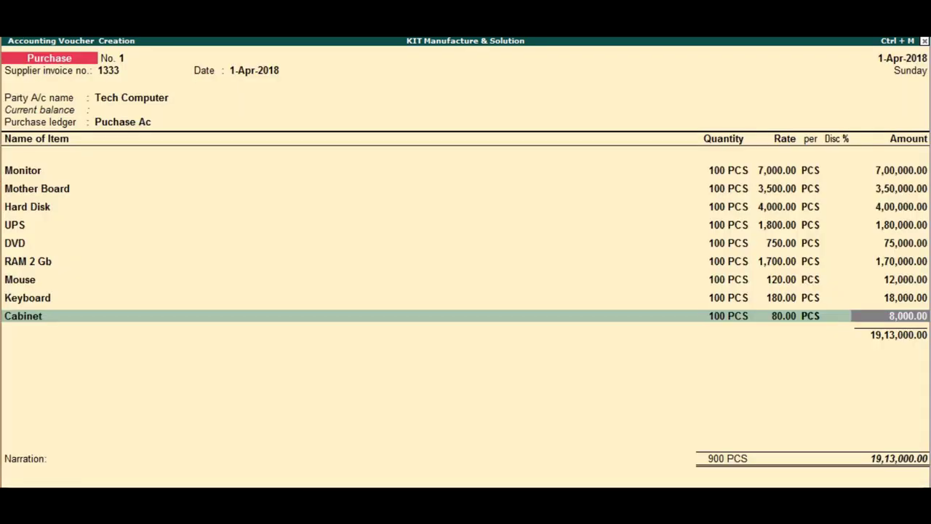
{"action": "key", "text": "Return"}
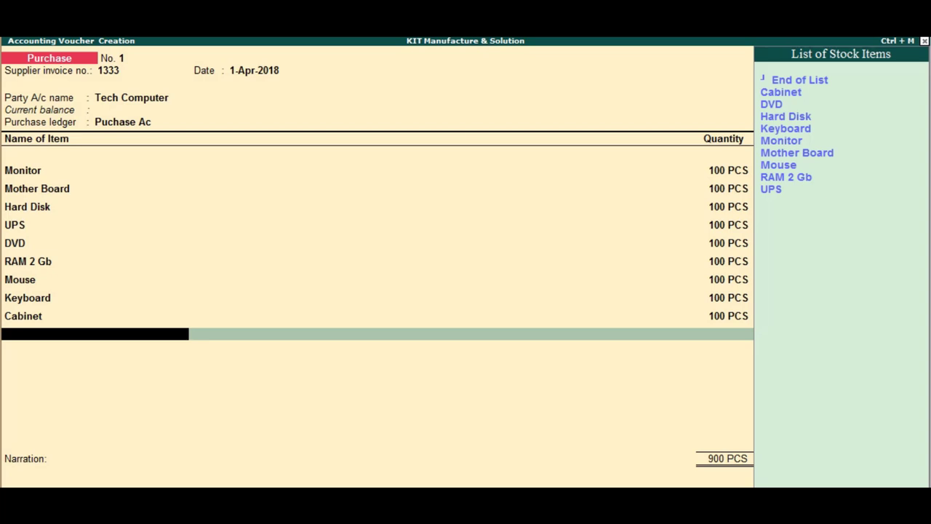
- End the stock item list and add the Carrige Exp ledger with an amount of 5000
{"action": "key", "text": "Return"}
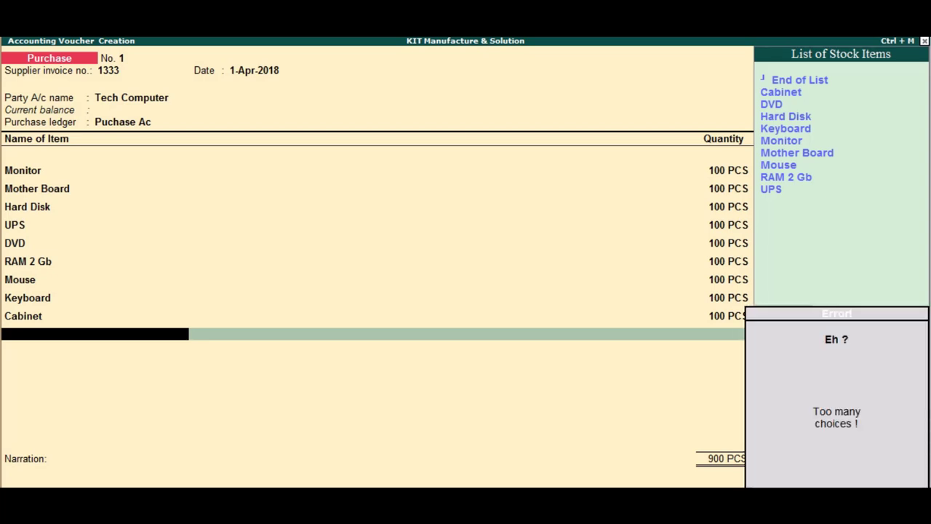
{"action": "key", "text": "Return"}
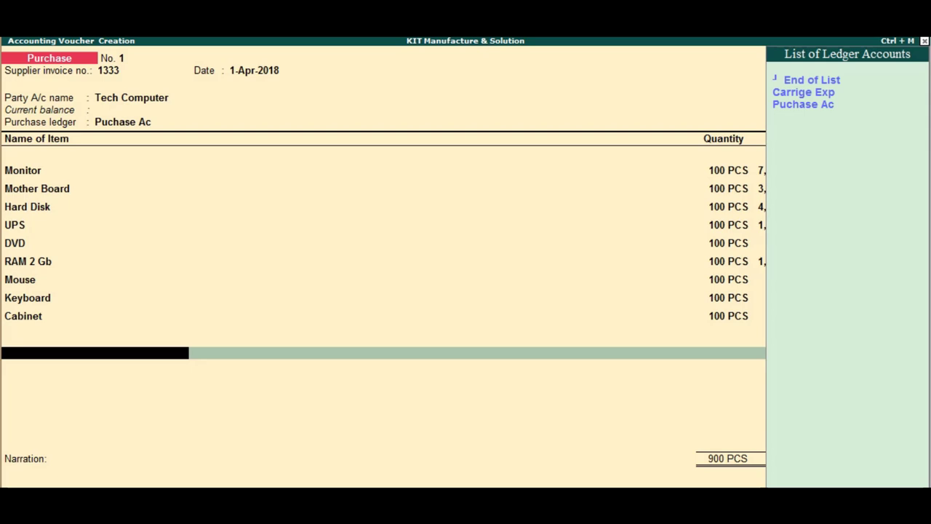
{"action": "key", "text": "Down"}
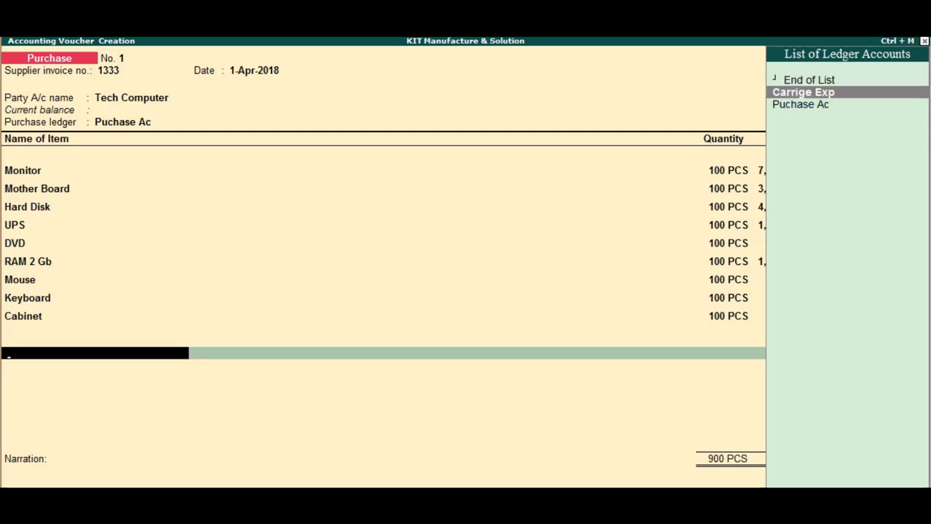
{"action": "key", "text": "Return"}
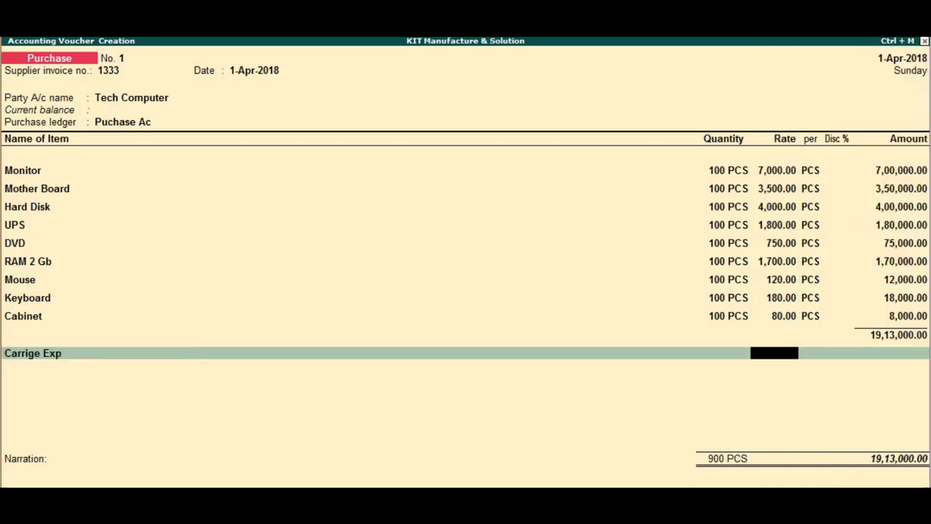
{"action": "key", "text": "Return"}
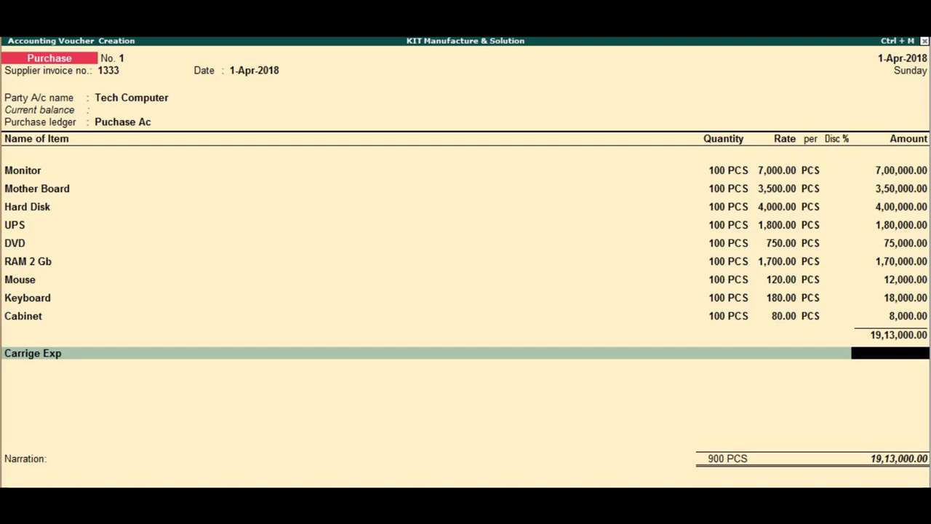
{"action": "type", "text": "5000"}
{"action": "key", "text": "Return"}
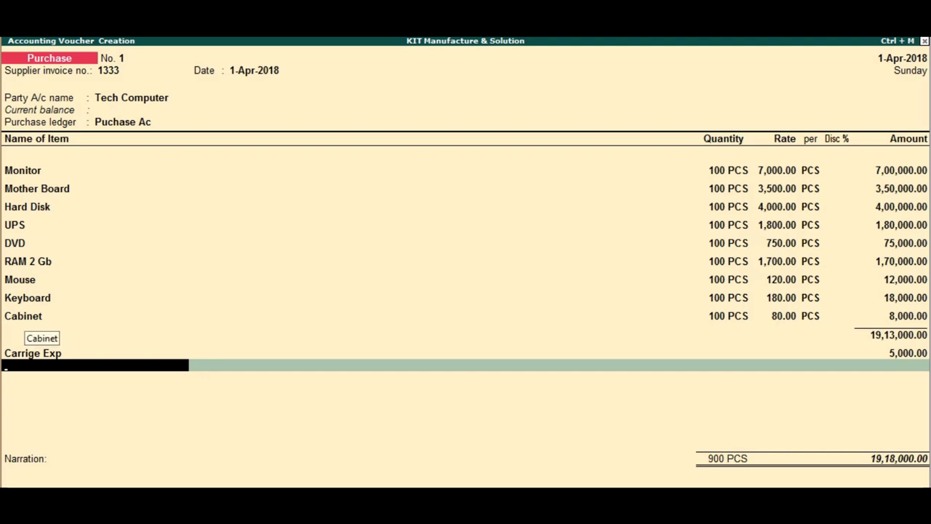
- Switch to the Excel bill sheet and check the purchased items from Monitor through Cabinet one by one
{"action": "key", "text": "alt+Tab"}
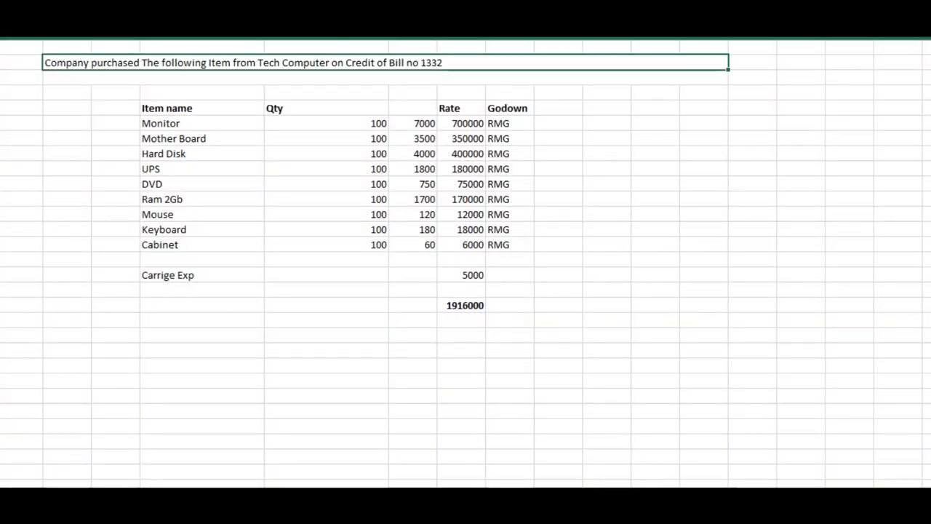
{"action": "left_click", "coordinate": [202, 123]}
{"action": "left_click", "coordinate": [202, 138]}
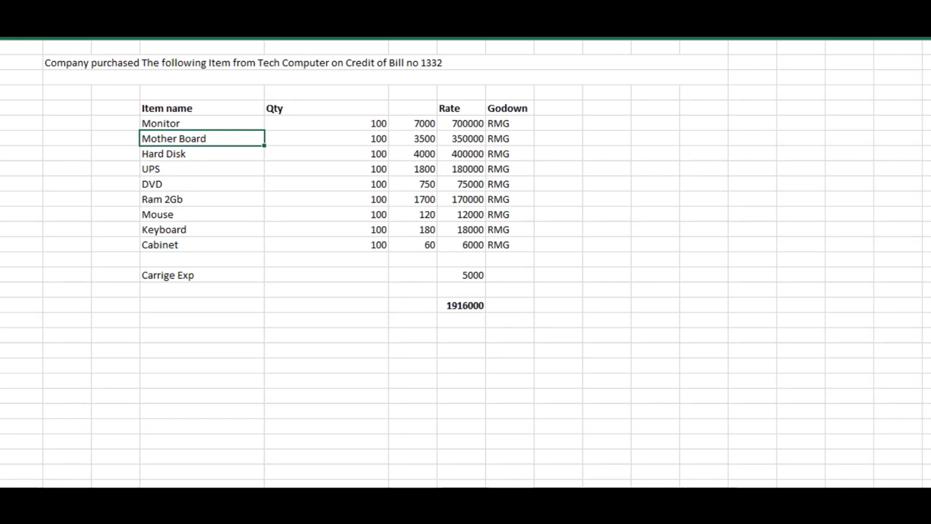
{"action": "left_click", "coordinate": [202, 154]}
{"action": "left_click", "coordinate": [201, 169]}
{"action": "left_click", "coordinate": [202, 184]}
{"action": "left_click", "coordinate": [202, 198]}
{"action": "left_click", "coordinate": [201, 214]}
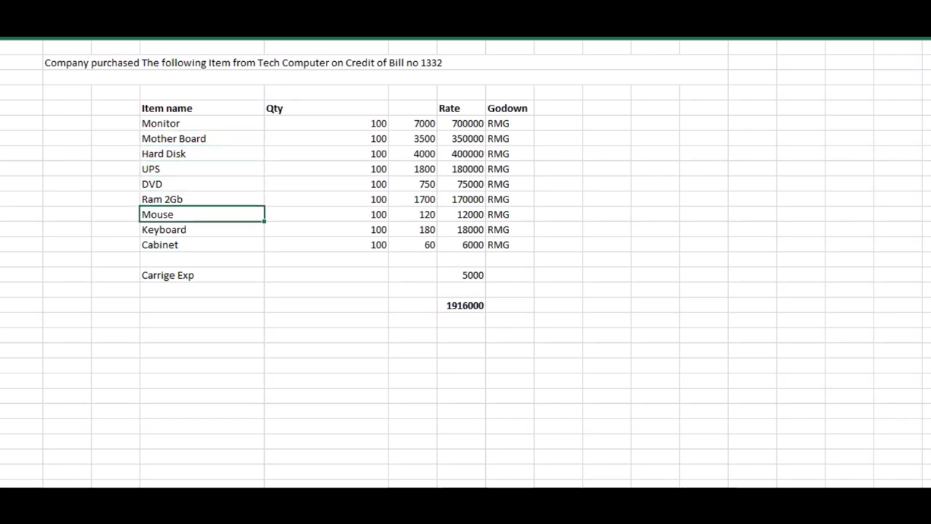
{"action": "left_click", "coordinate": [202, 229]}
{"action": "left_click", "coordinate": [201, 244]}
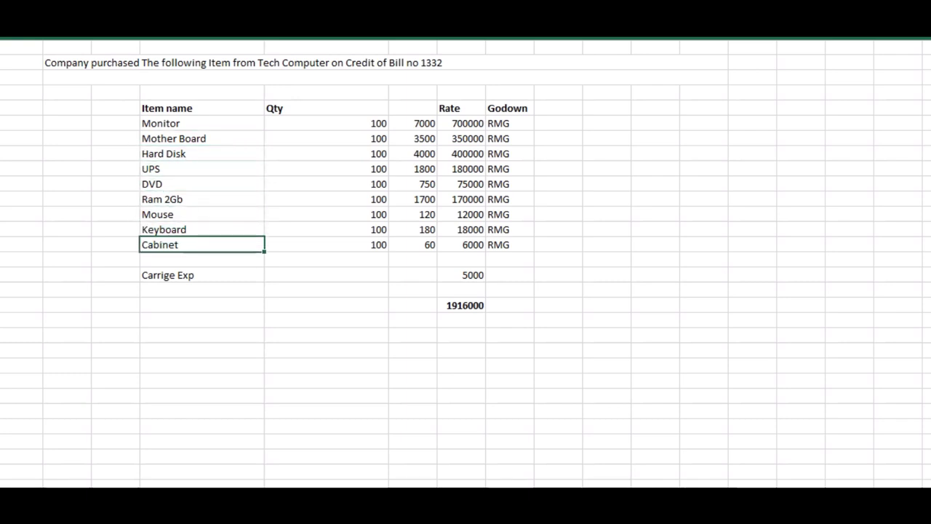
{"action": "left_click", "coordinate": [202, 123]}
{"action": "left_click", "coordinate": [201, 139]}
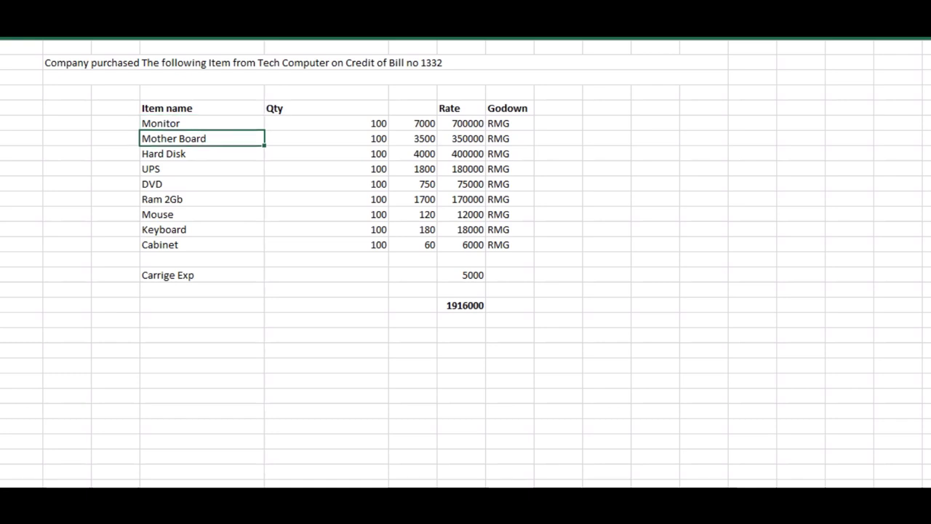
{"action": "left_click", "coordinate": [202, 153]}
{"action": "left_click", "coordinate": [201, 169]}
{"action": "left_click", "coordinate": [202, 184]}
{"action": "left_click", "coordinate": [202, 199]}
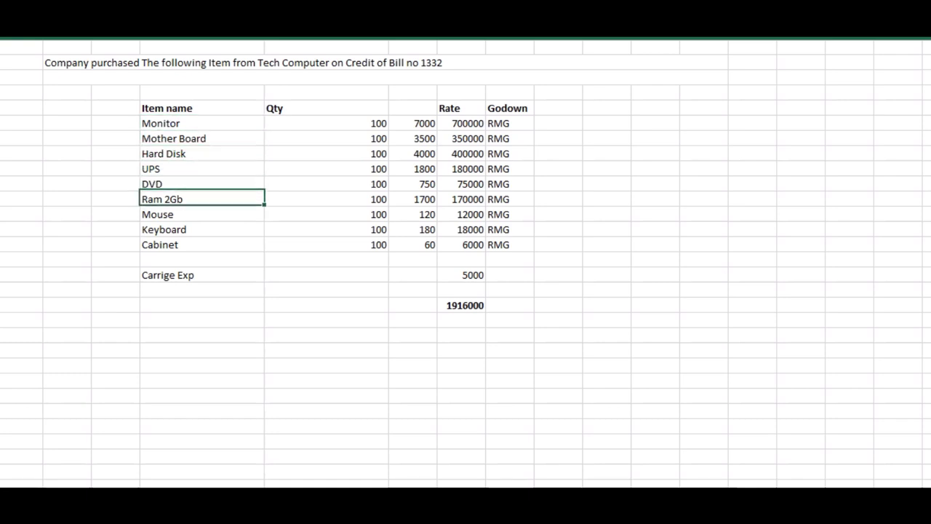
{"action": "left_click", "coordinate": [201, 214]}
{"action": "left_click", "coordinate": [202, 229]}
{"action": "left_click", "coordinate": [201, 244]}
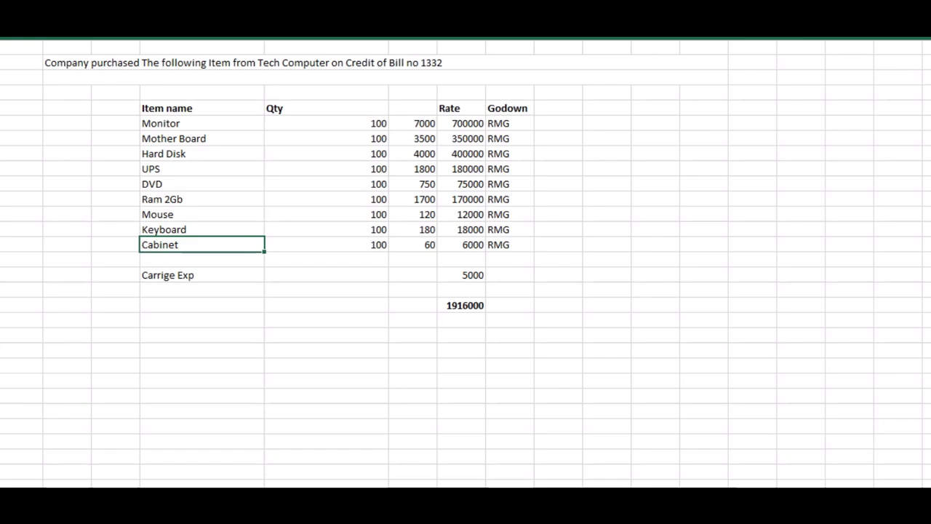
- Return to Tally, add the narration "Purchase Some computer parts on credit" and accept the purchase voucher
{"action": "key", "text": "alt+Tab"}
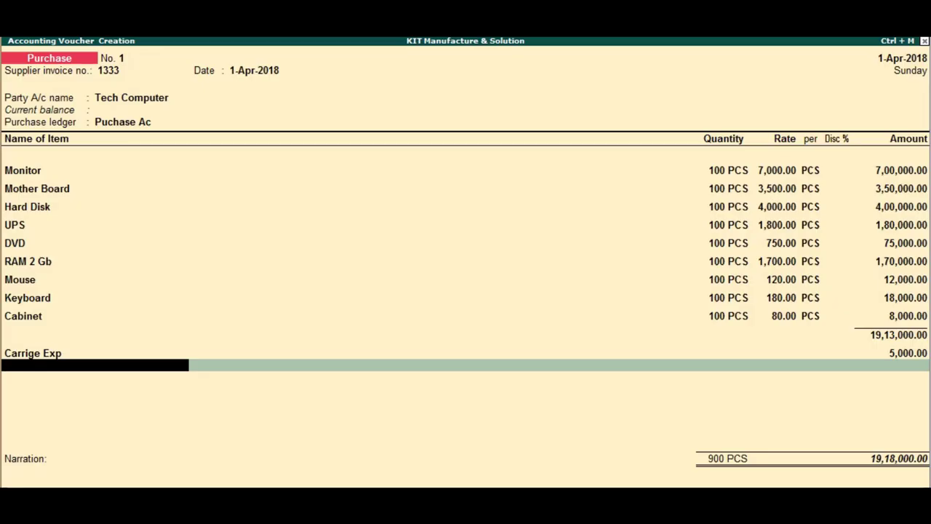
{"action": "key", "text": "Return"}
{"action": "key", "text": "Return"}
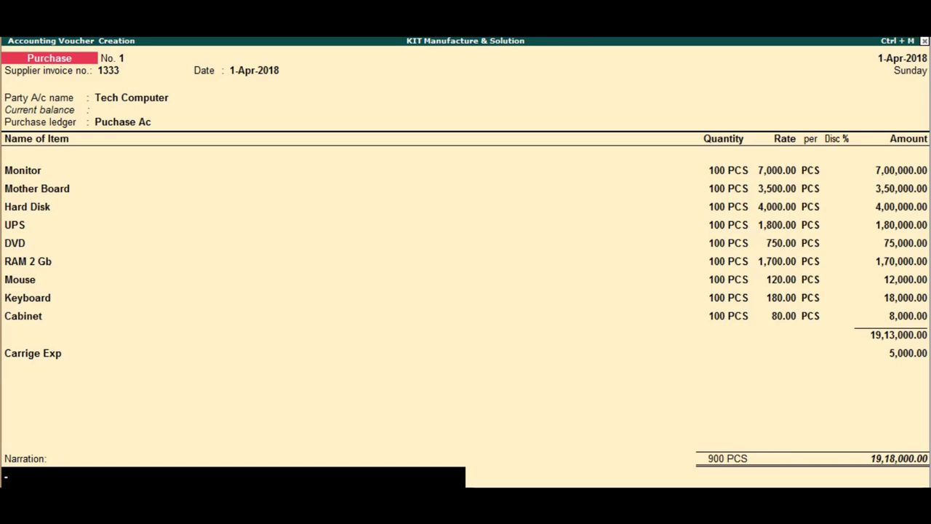
{"action": "type", "text": "Purchase Some co"}
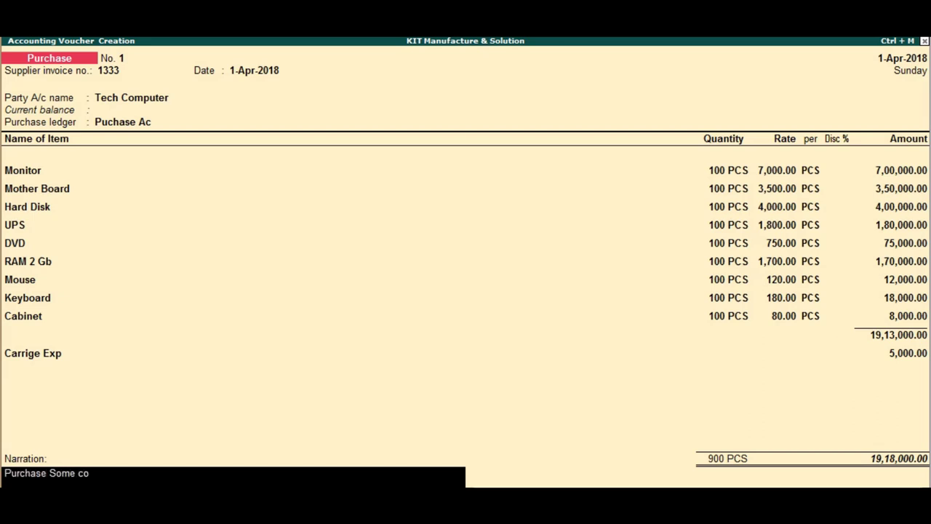
{"action": "type", "text": "mputer"}
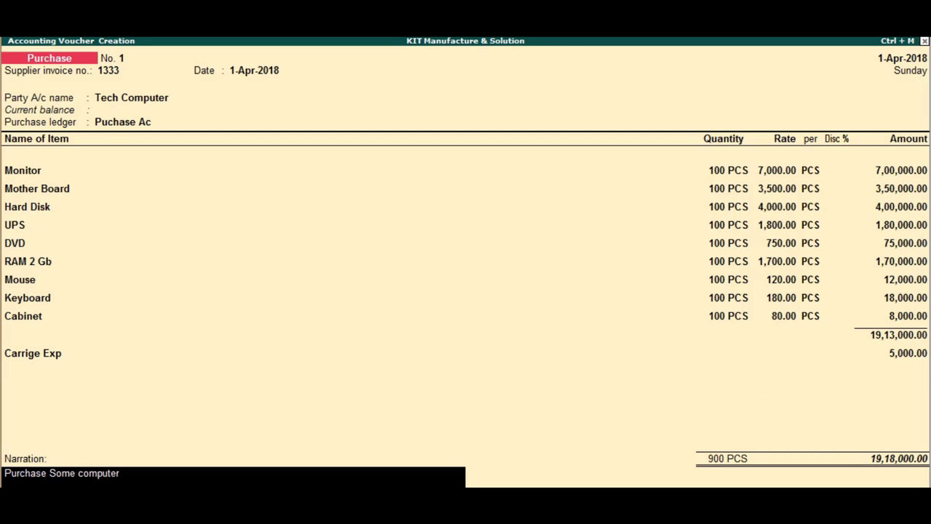
{"action": "type", "text": " parts on credit"}
{"action": "key", "text": "Return"}
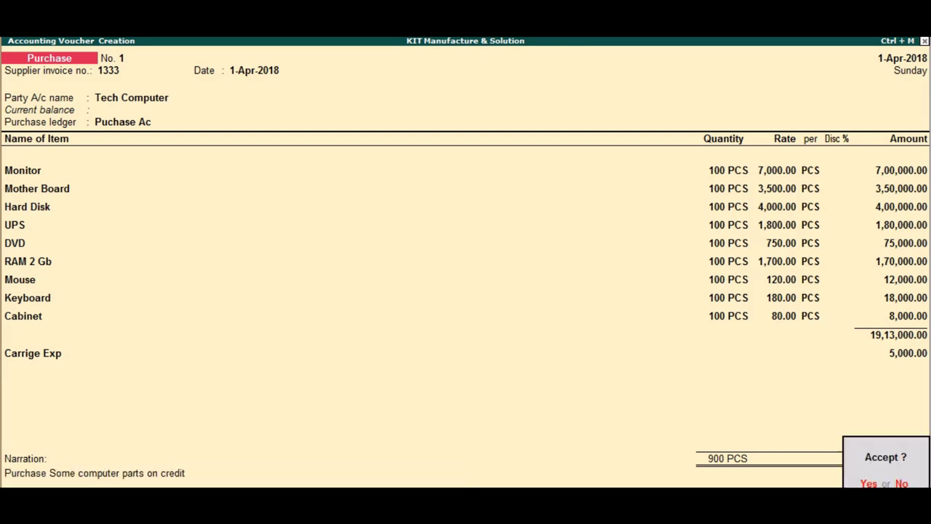
{"action": "key", "text": "y"}
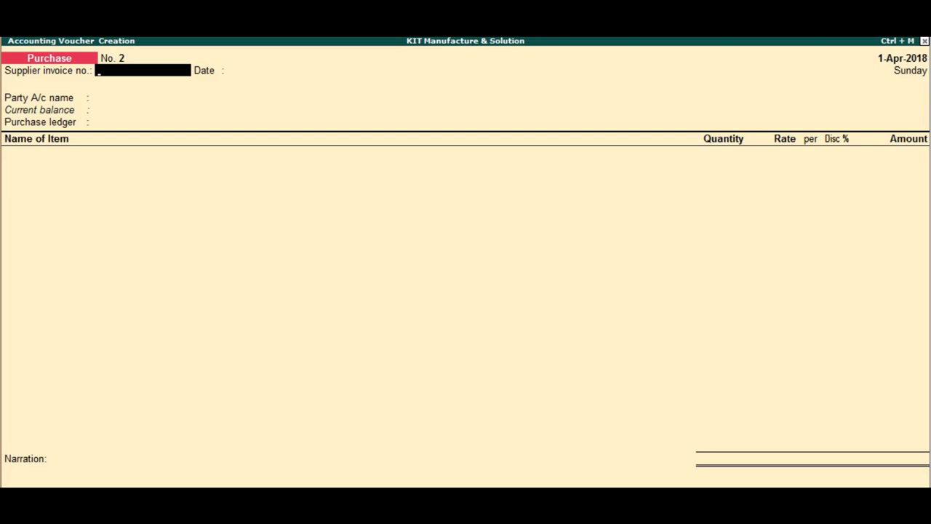
- Switch to the Excel bill sheet and enter the heading "Transferd" in the Qty column a few rows below the bill total
{"action": "key", "text": "alt+Tab"}
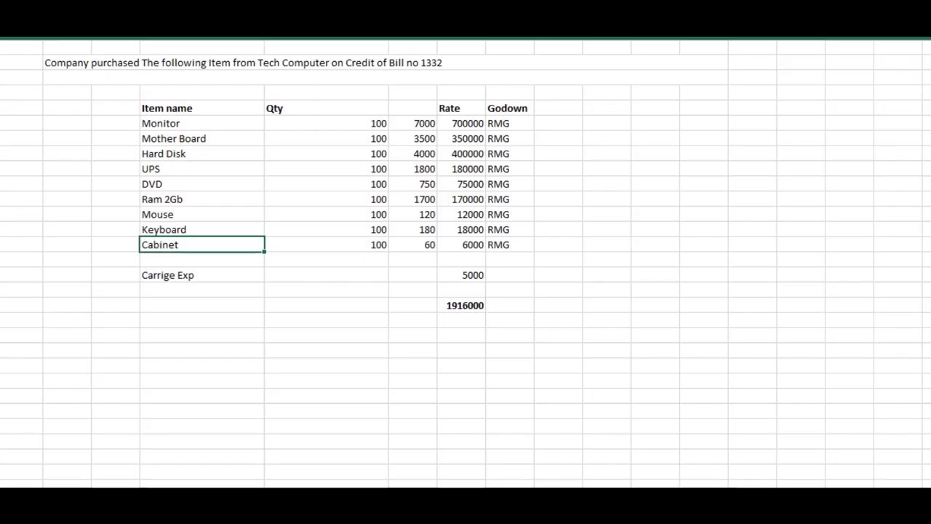
{"action": "left_click", "coordinate": [326, 366]}
{"action": "type", "text": "T"}
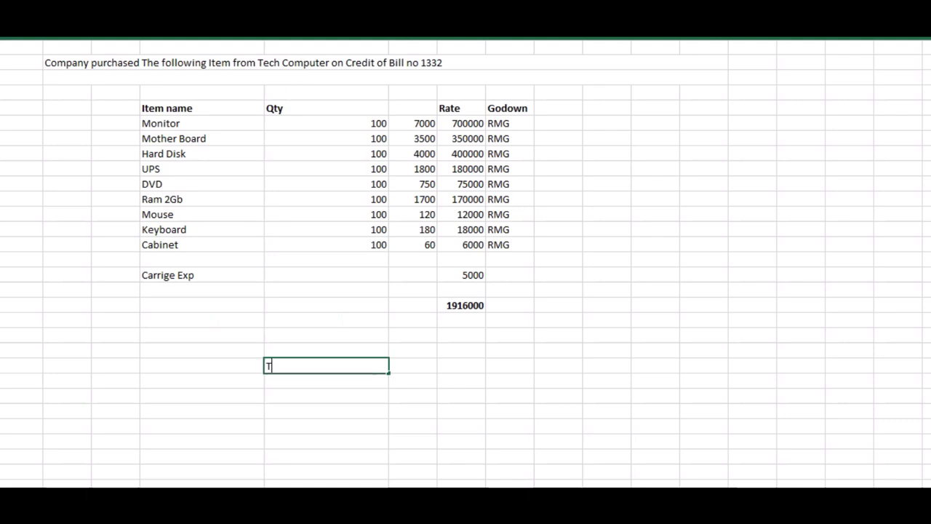
{"action": "type", "text": "ransferd"}
{"action": "key", "text": "Return"}
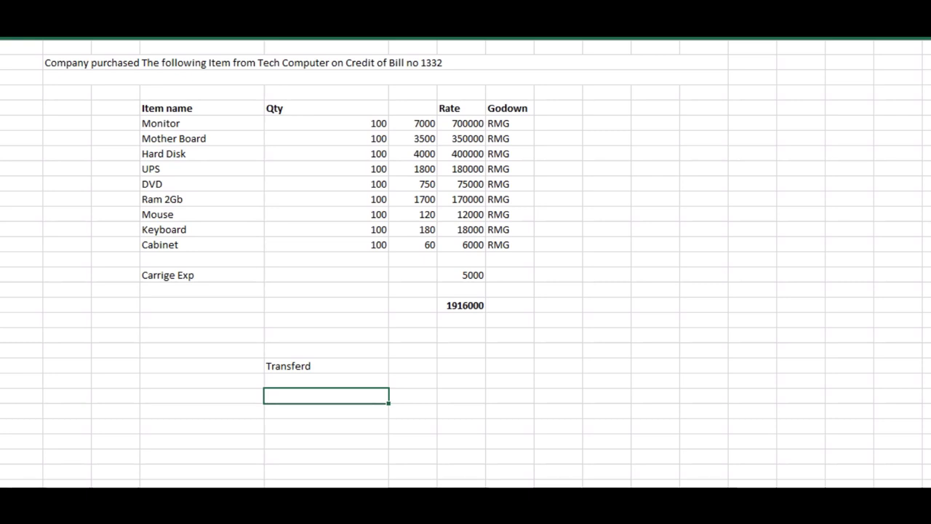
- Below the "Transferd" heading, enter "Voucher type", "Alter" and "Select journal voucher" across one row
{"action": "left_click", "coordinate": [326, 411]}
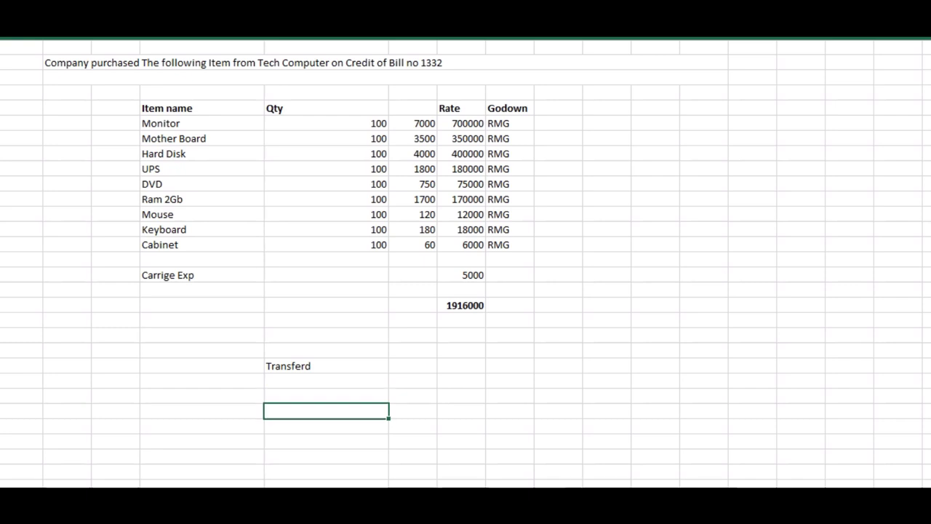
{"action": "type", "text": "Voucher type"}
{"action": "left_click", "coordinate": [413, 411]}
{"action": "type", "text": "Alter"}
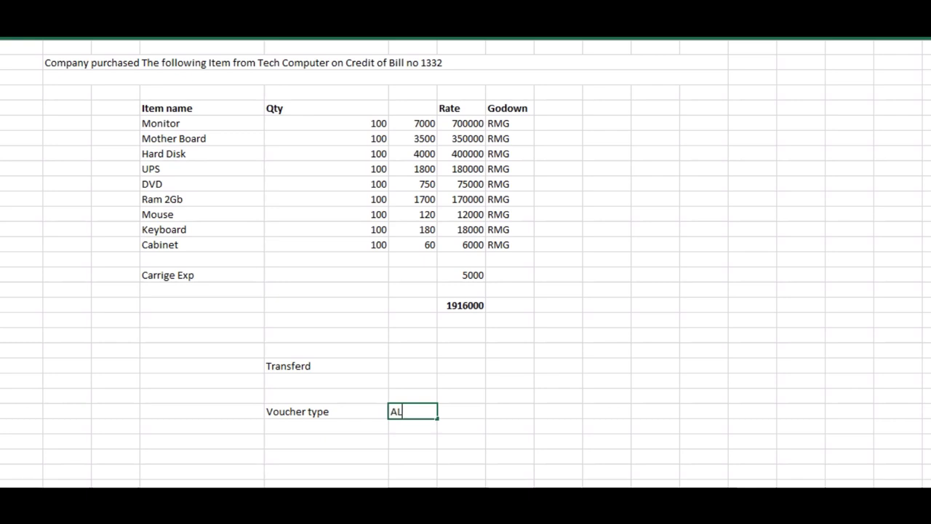
{"action": "key", "text": "Tab"}
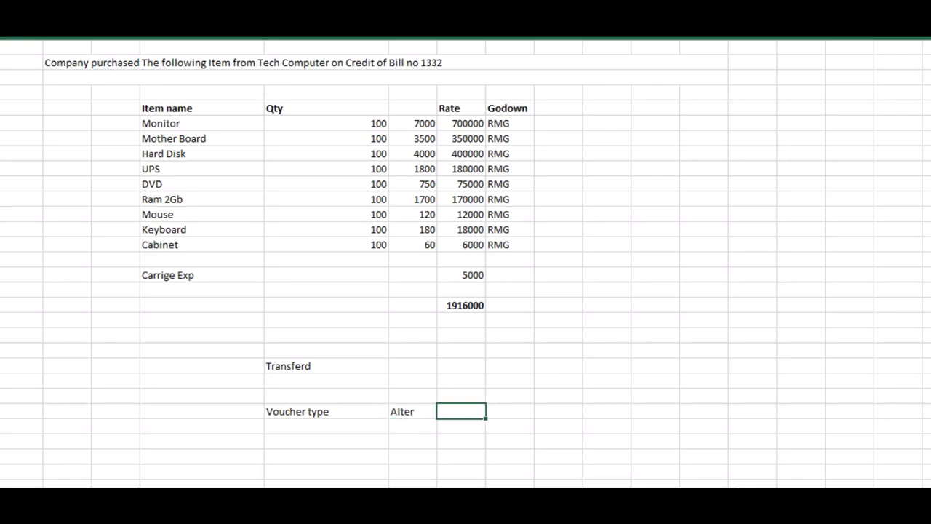
{"action": "type", "text": "Select jou"}
{"action": "key", "text": "BackSpace"}
{"action": "key", "text": "BackSpace"}
{"action": "type", "text": "ournal"}
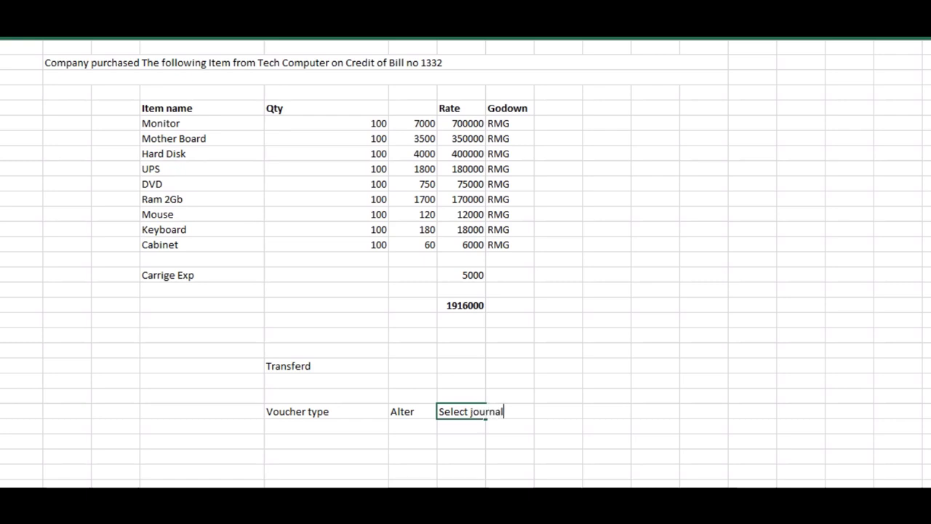
{"action": "type", "text": " voucher"}
{"action": "key", "text": "Tab"}
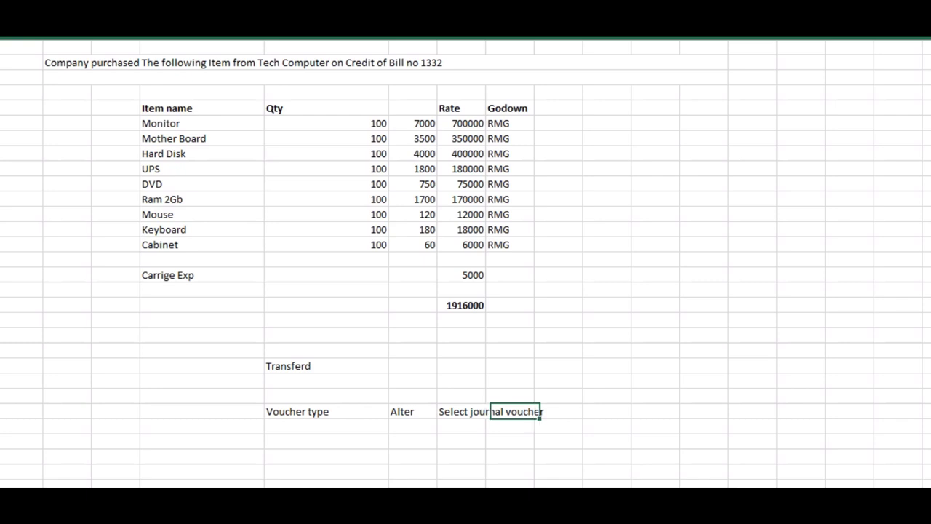
- Continue the same row of notes with "Name of class" and "Transferd", leaving room for the longer texts
{"action": "key", "text": "Tab"}
{"action": "key", "text": "Tab"}
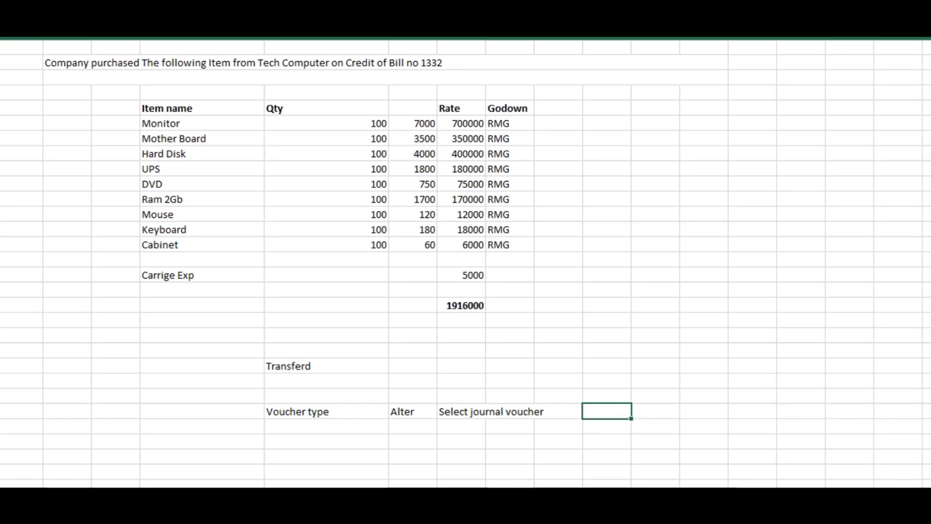
{"action": "type", "text": "Name of class"}
{"action": "key", "text": "Tab"}
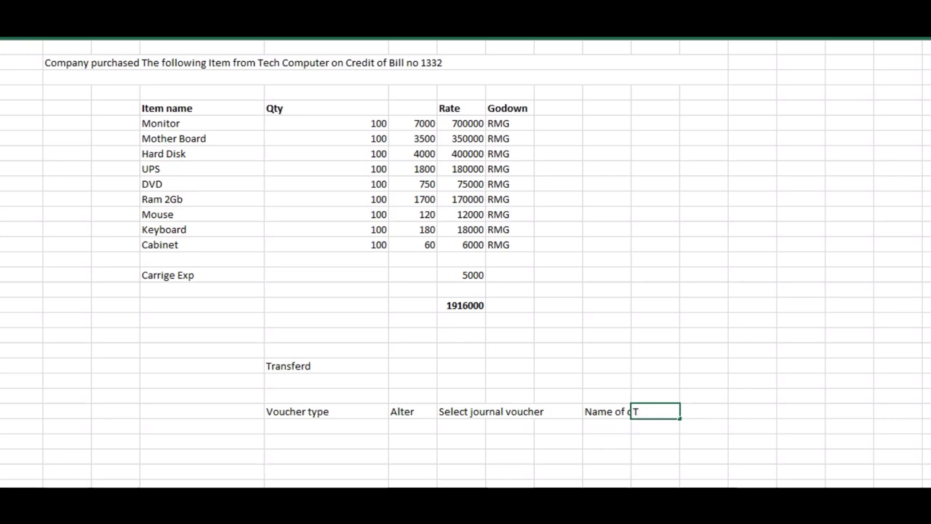
{"action": "key", "text": "Tab"}
{"action": "type", "text": "Tr"}
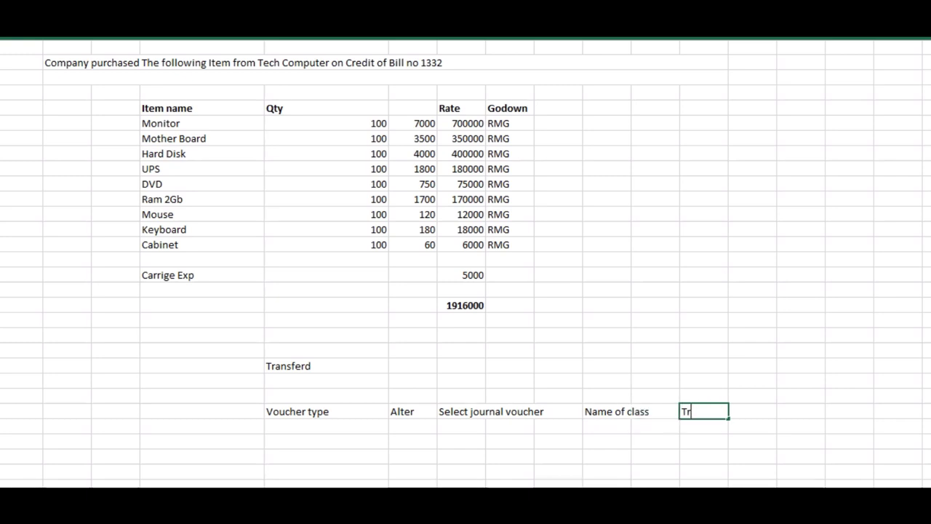
{"action": "type", "text": "ansferd"}
{"action": "key", "text": "Return"}
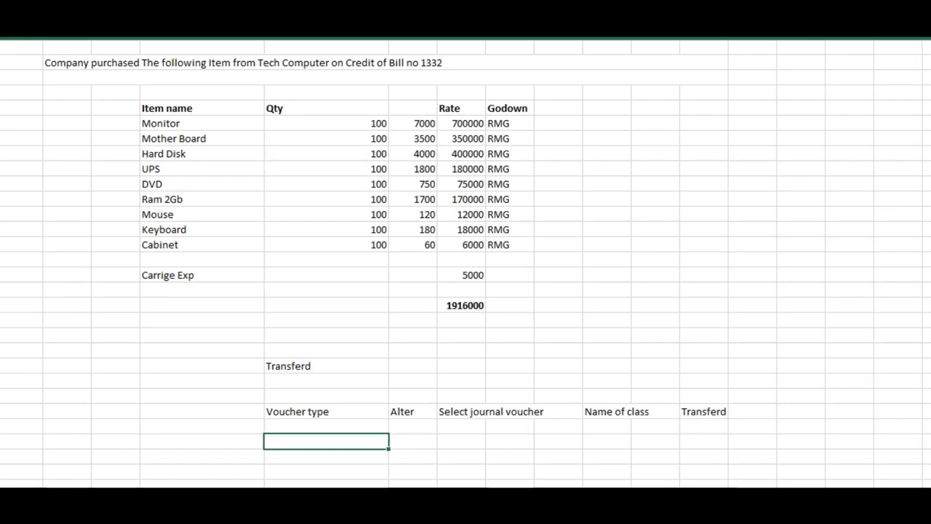
- Switch back to Tally and quit the blank purchase voucher to return to the Gateway of Tally
{"action": "key", "text": "alt+Tab"}
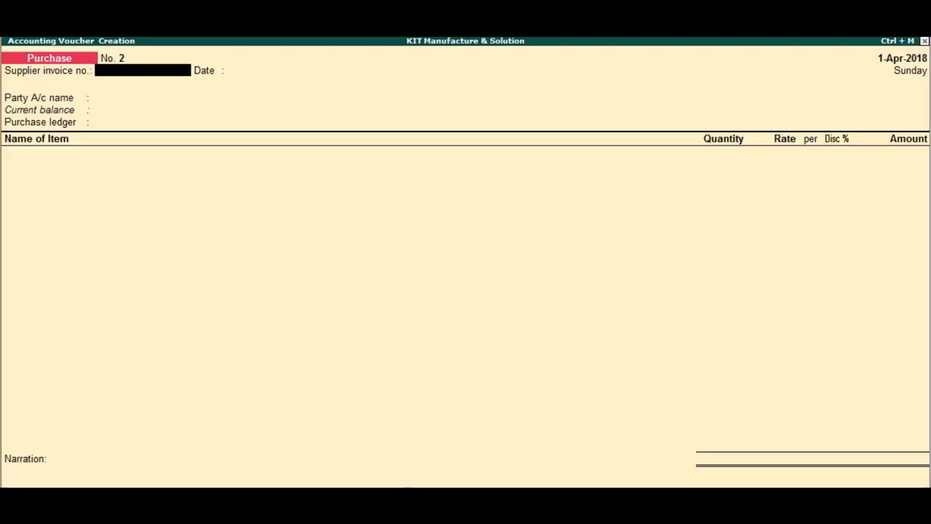
{"action": "key", "text": "Escape"}
{"action": "key", "text": "y"}
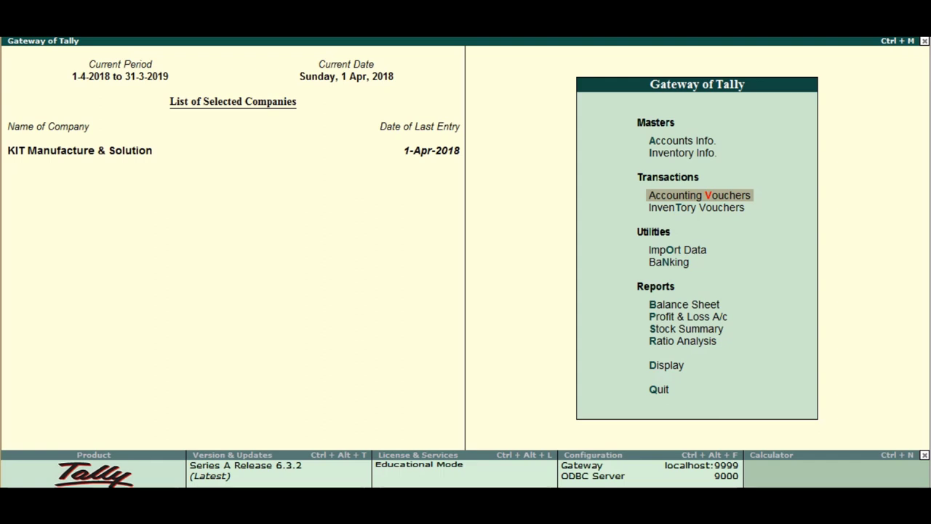
- Open the Voucher Types masters under Accounts Info
{"action": "key", "text": "Up"}
{"action": "key", "text": "Up"}
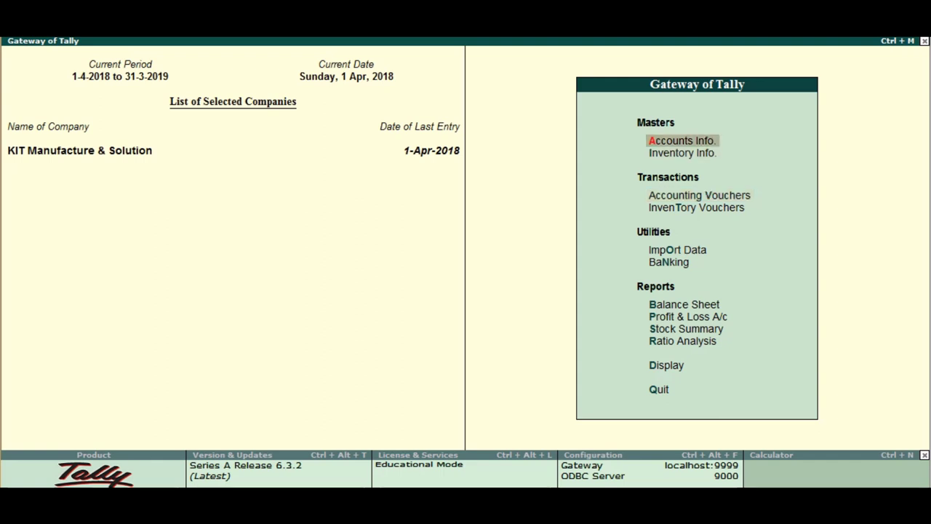
{"action": "key", "text": "Return"}
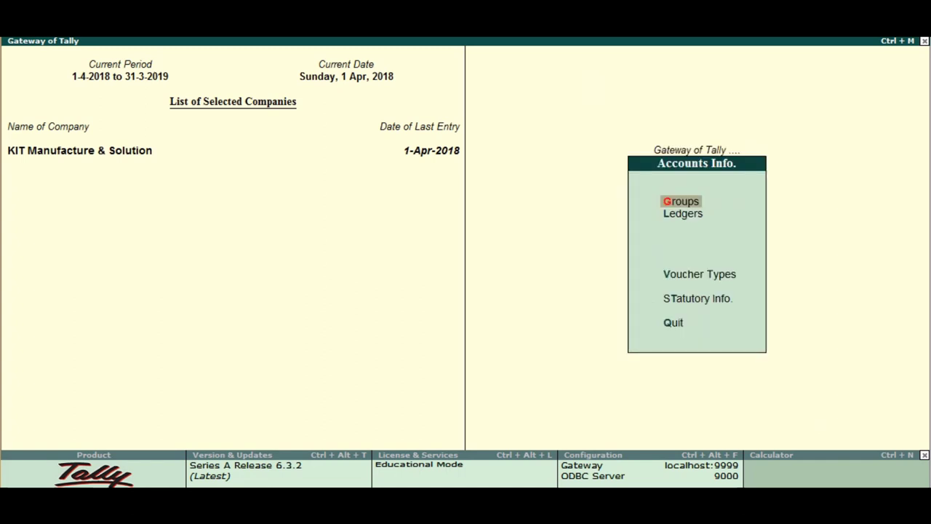
{"action": "key", "text": "Down"}
{"action": "key", "text": "Down"}
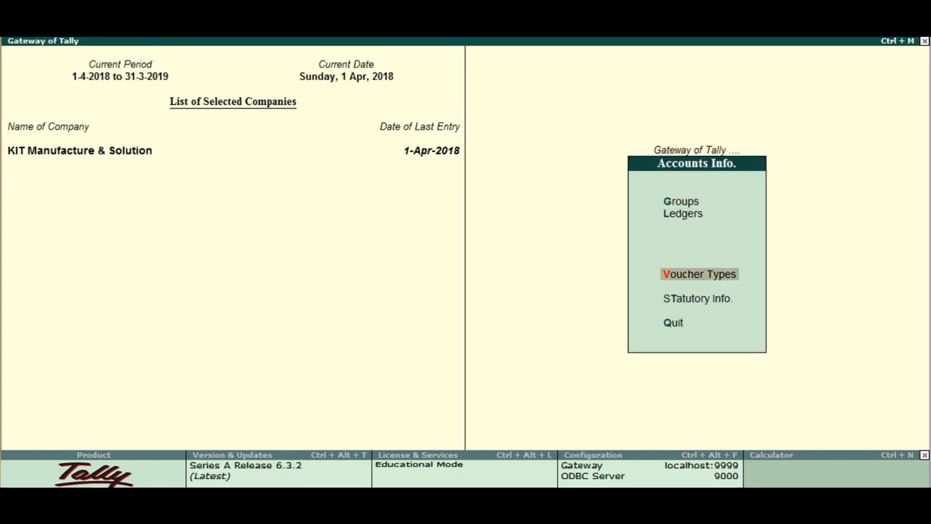
{"action": "key", "text": "Return"}
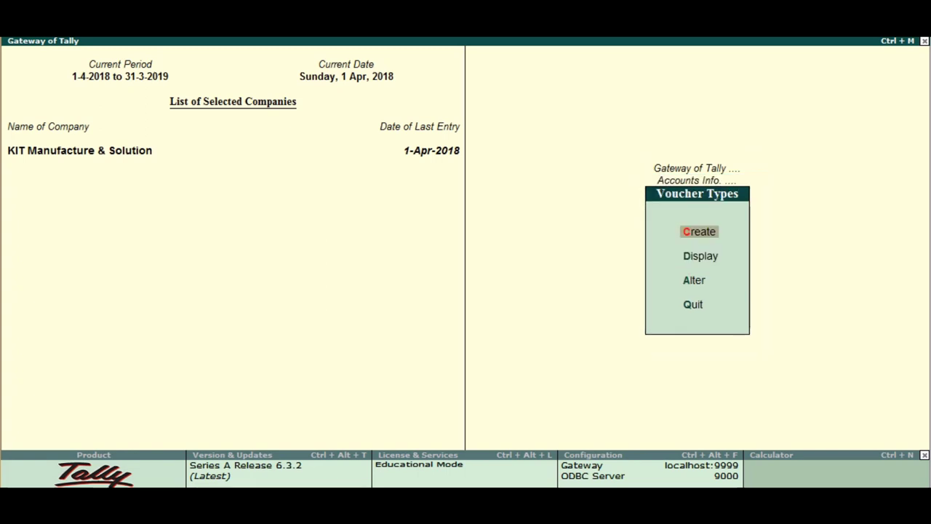
- Open the Journal voucher type for alteration
{"action": "key", "text": "Down"}
{"action": "key", "text": "Down"}
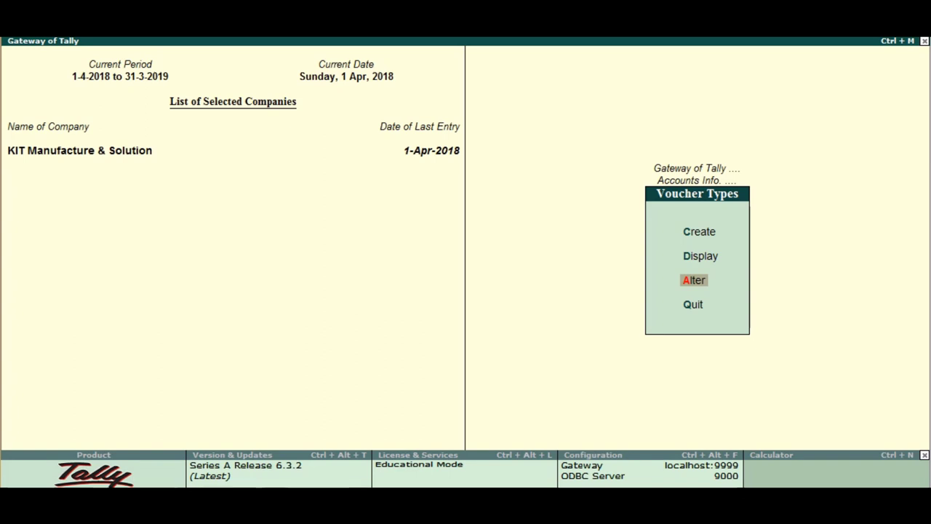
{"action": "key", "text": "Return"}
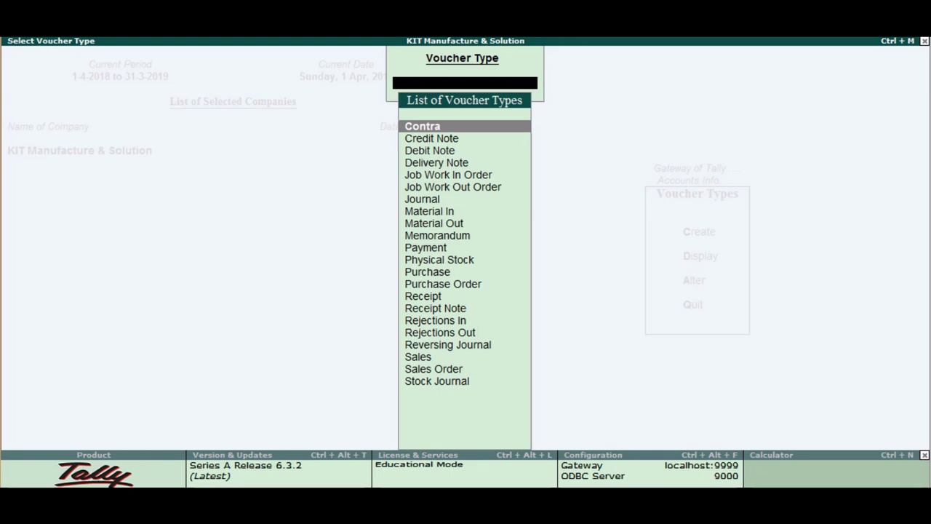
{"action": "type", "text": "J"}
{"action": "key", "text": "Down"}
{"action": "key", "text": "Down"}
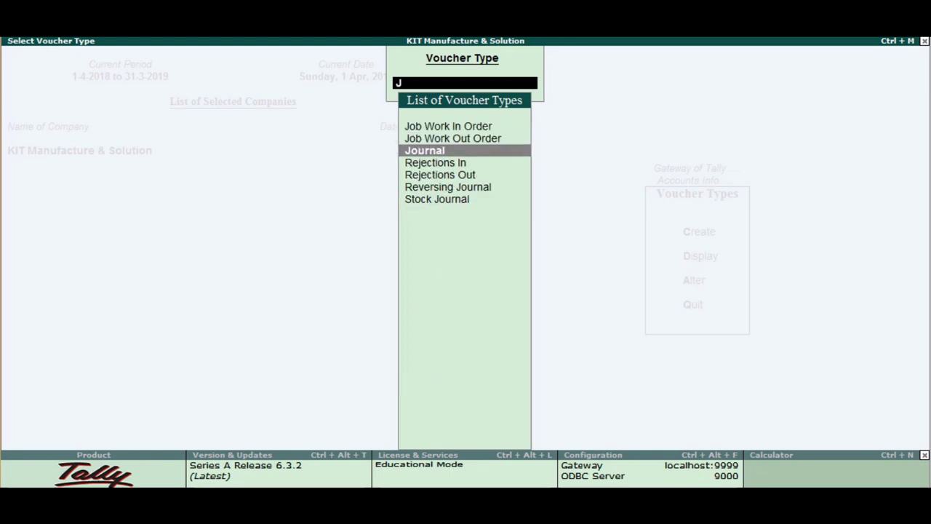
{"action": "key", "text": "Return"}
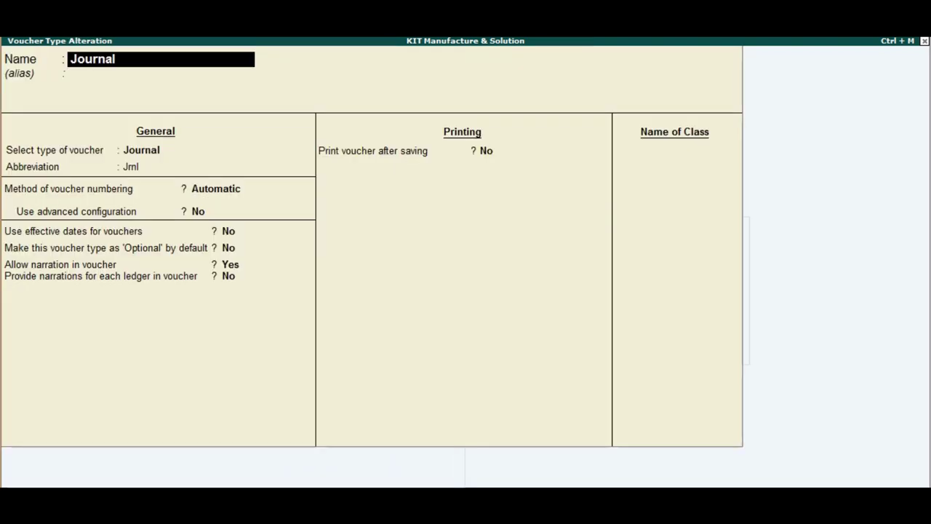
{"action": "key", "text": "Return"}
{"action": "key", "text": "Return"}
{"action": "key", "text": "Return"}
{"action": "key", "text": "Return"}
{"action": "key", "text": "Return"}
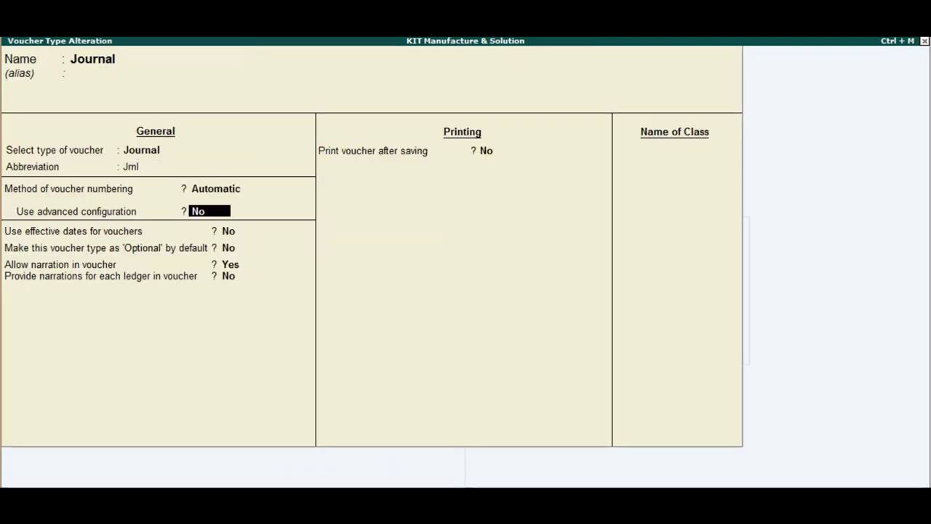
{"action": "key", "text": "Return"}
{"action": "key", "text": "Return"}
{"action": "key", "text": "Return"}
{"action": "key", "text": "Return"}
{"action": "key", "text": "Return"}
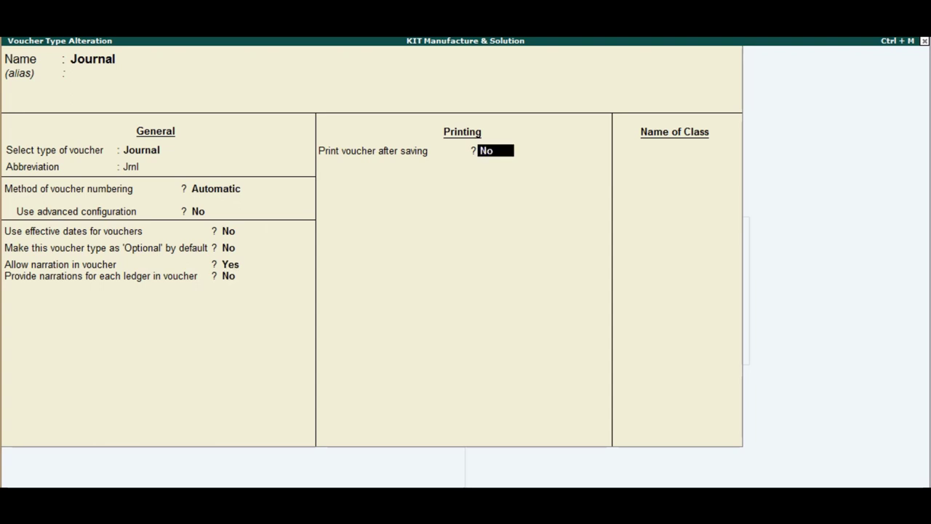
{"action": "key", "text": "Escape"}
{"action": "key", "text": "Escape"}
{"action": "key", "text": "Return"}
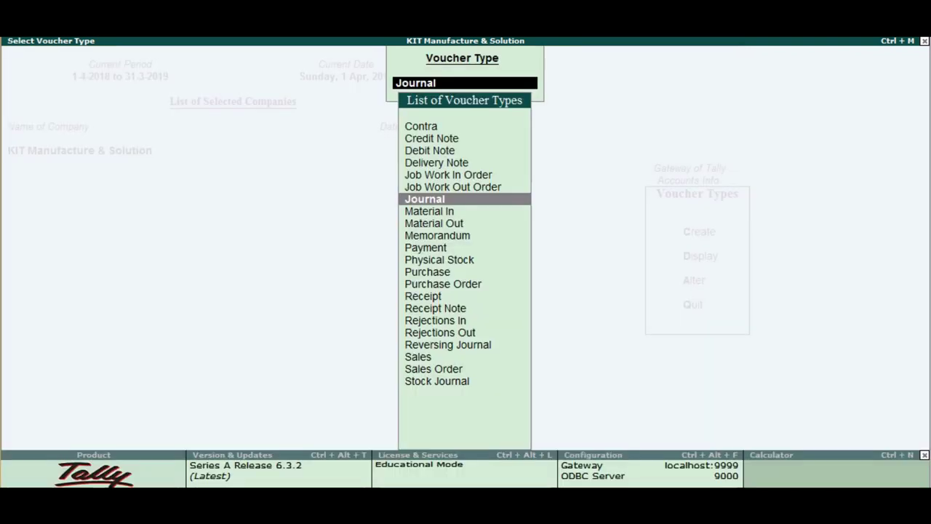
{"action": "key", "text": "Escape"}
{"action": "key", "text": "Escape"}
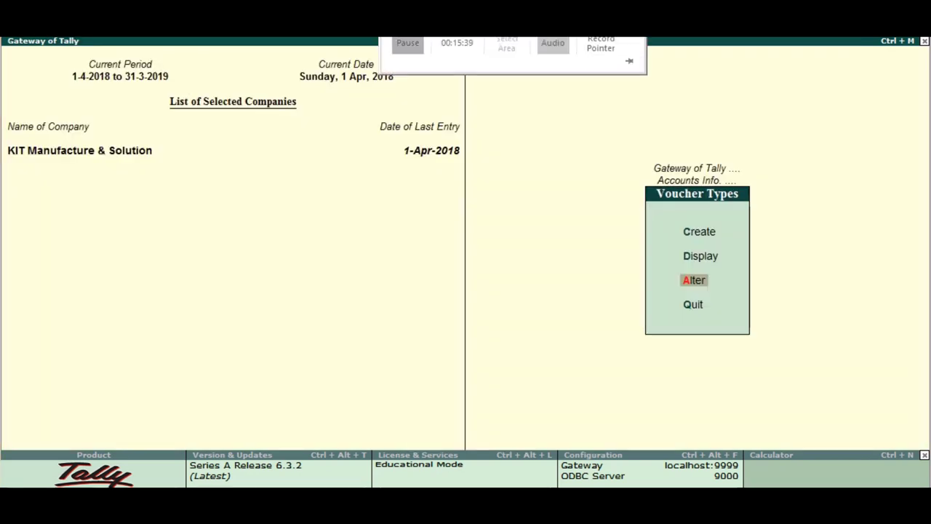
- Open the Stock Journal voucher type for alteration and go to its class name entry, keeping the existing general and printing settings
{"action": "key", "text": "Return"}
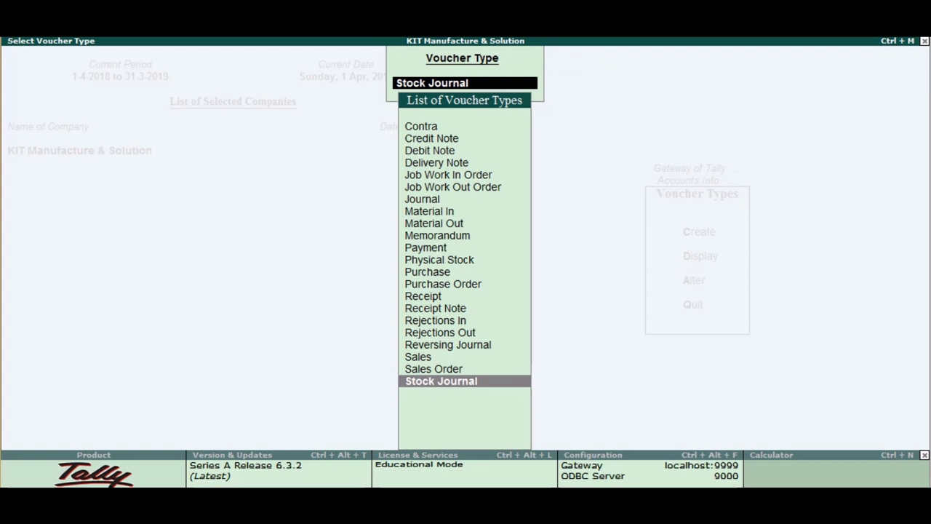
{"action": "key", "text": "Return"}
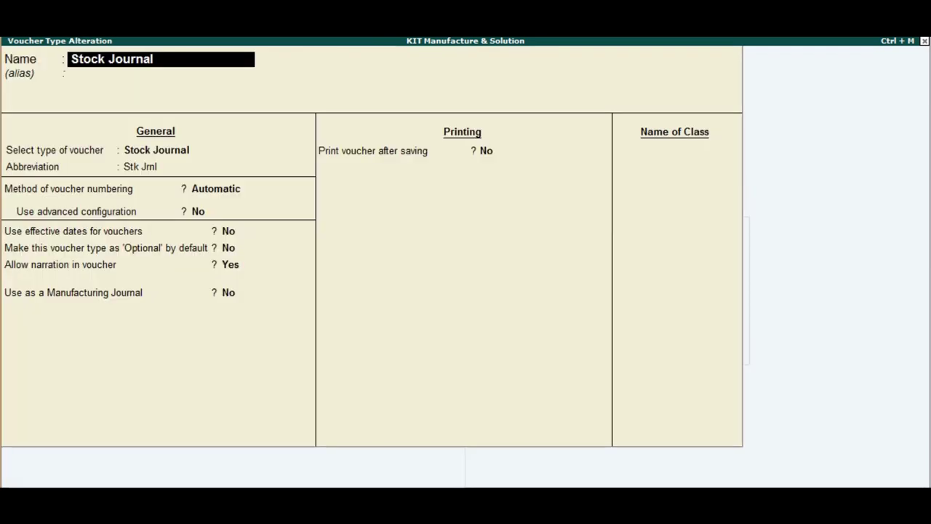
{"action": "key", "text": "Return"}
{"action": "key", "text": "Return"}
{"action": "key", "text": "Return"}
{"action": "key", "text": "Return"}
{"action": "key", "text": "Return"}
{"action": "key", "text": "Return"}
{"action": "key", "text": "Return"}
{"action": "key", "text": "Return"}
{"action": "key", "text": "Return"}
{"action": "key", "text": "Return"}
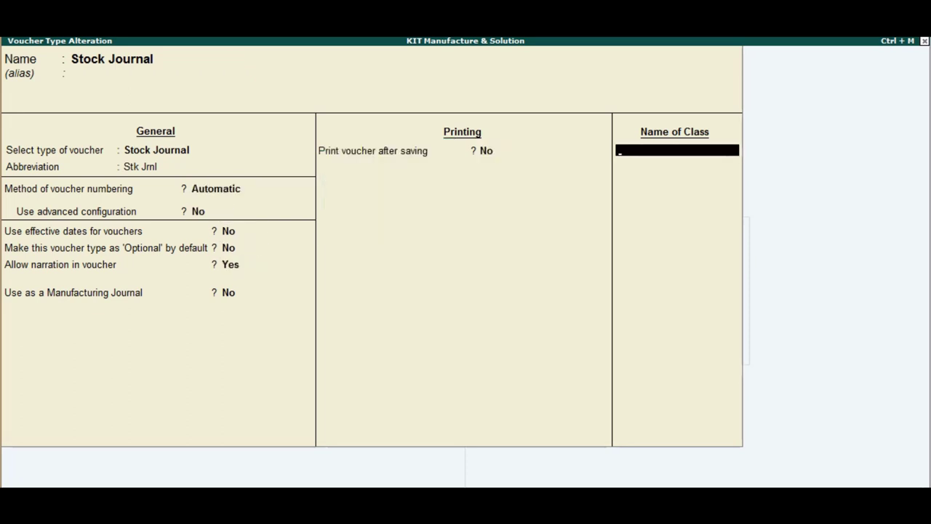
- Add a class named Transfered, enable it for inter-location transfers, and save the Stock Journal voucher type
{"action": "type", "text": "Transfered"}
{"action": "key", "text": "Return"}
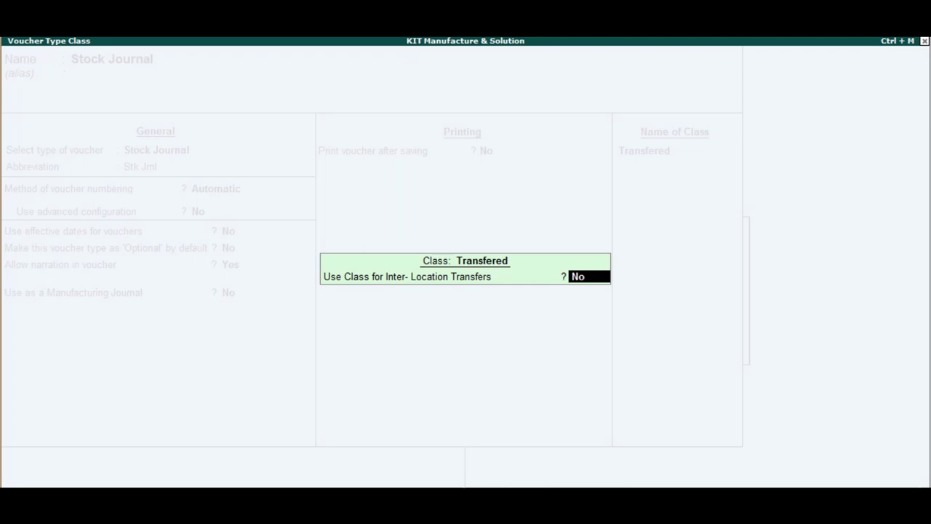
{"action": "type", "text": "y"}
{"action": "key", "text": "Return"}
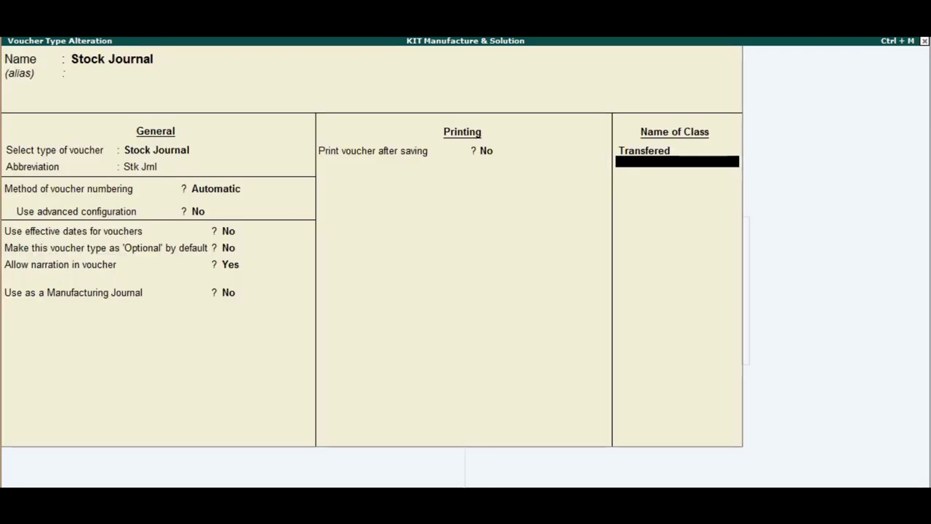
{"action": "key", "text": "Return"}
{"action": "key", "text": "y"}
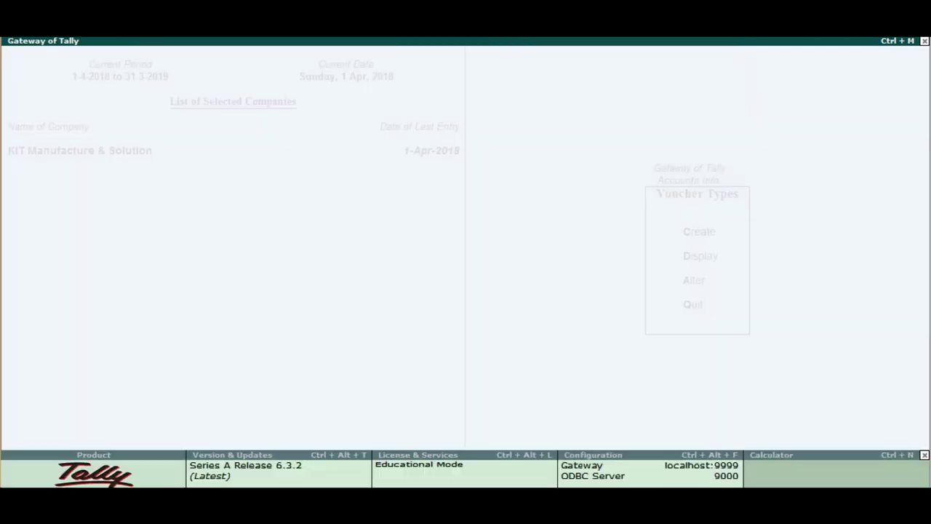